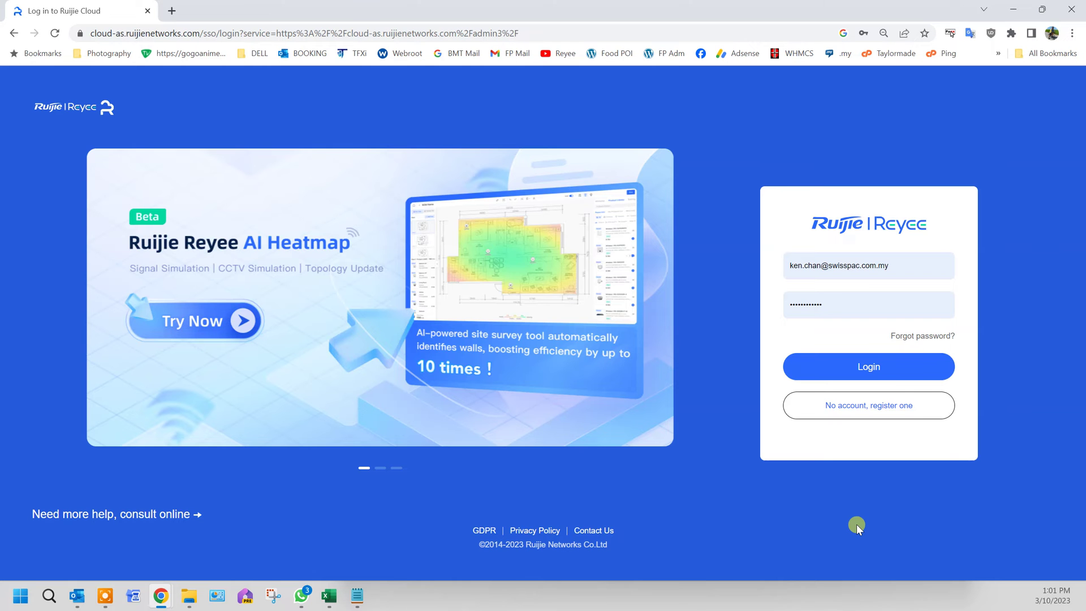
# Sign in to the Ruijie Cloud account using the pre-filled email and password.
pyautogui.click(872, 365)
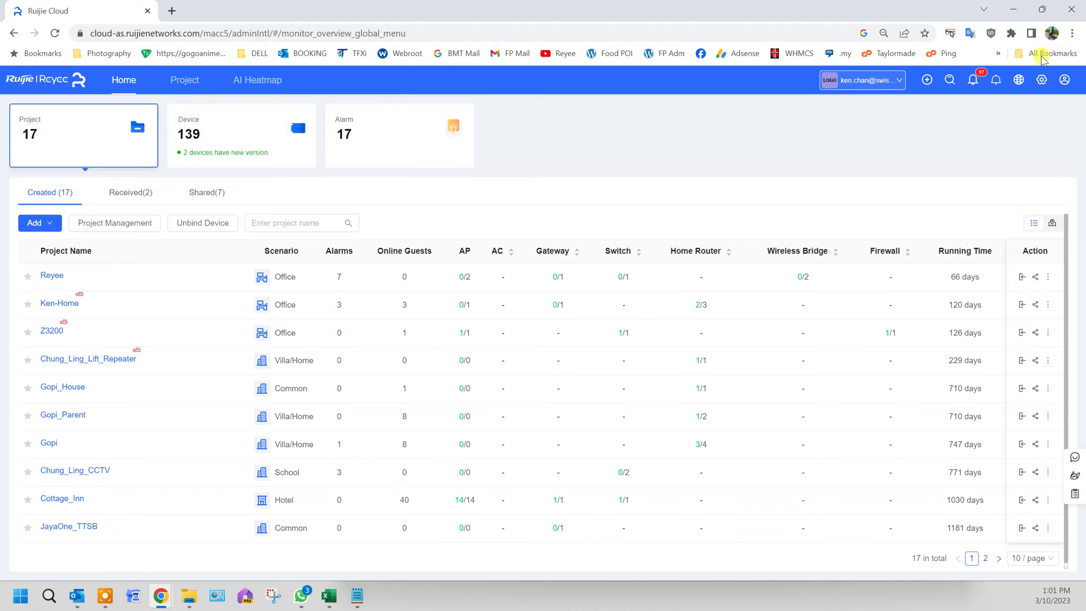
# Switch Ruijie Cloud to the old interface design and filter the overview to the Z3200 network.
pyautogui.click(1064, 80)
pyautogui.click(1026, 196)
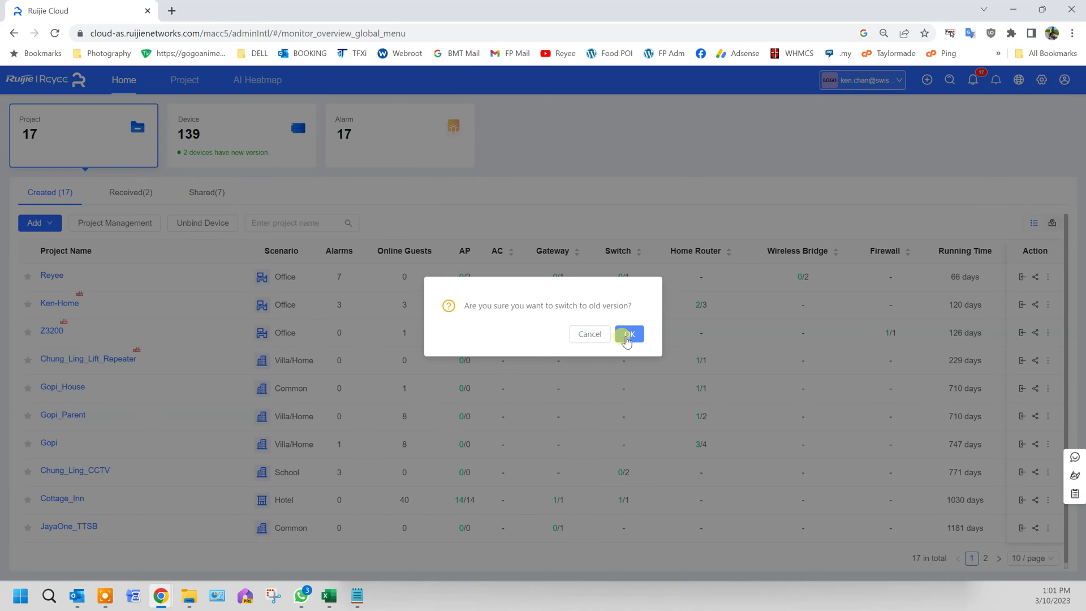
pyautogui.click(627, 334)
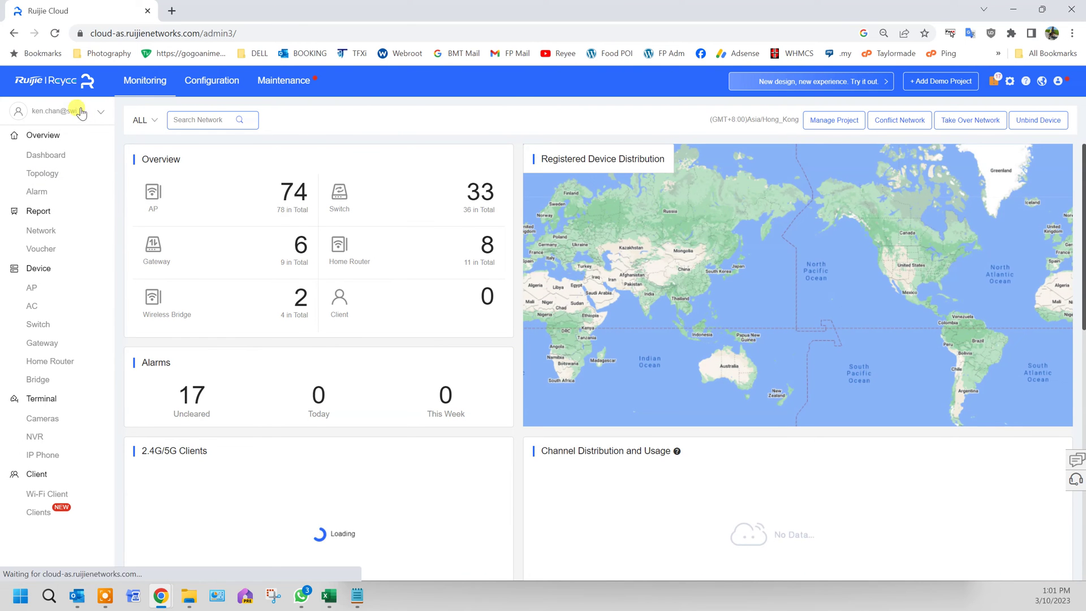
pyautogui.click(139, 123)
pyautogui.click(165, 211)
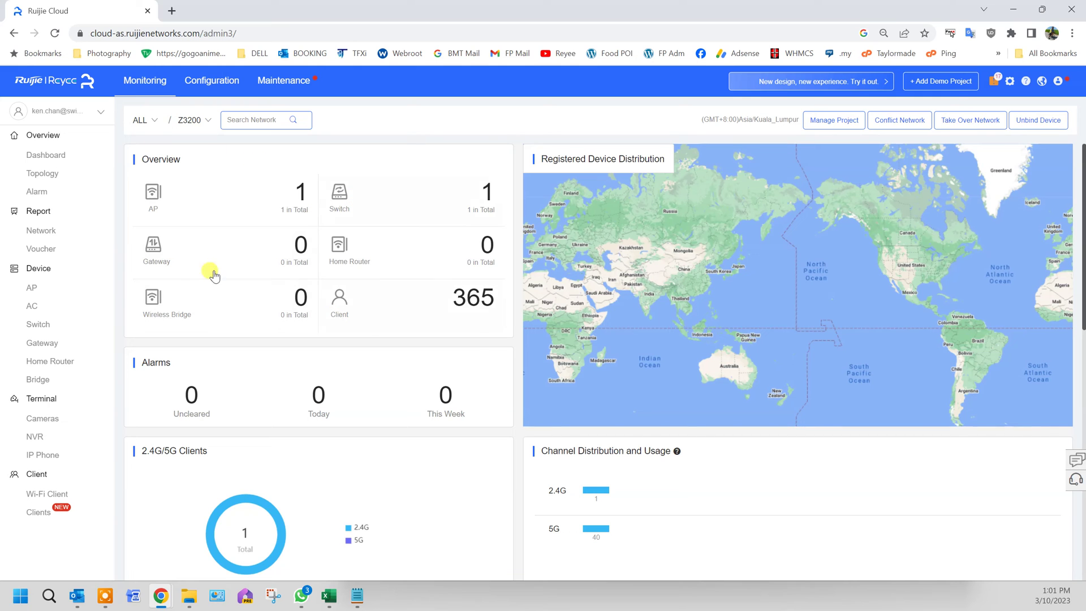
# Return to the new design and open the Z3200 project.
pyautogui.moveTo(1064, 85)
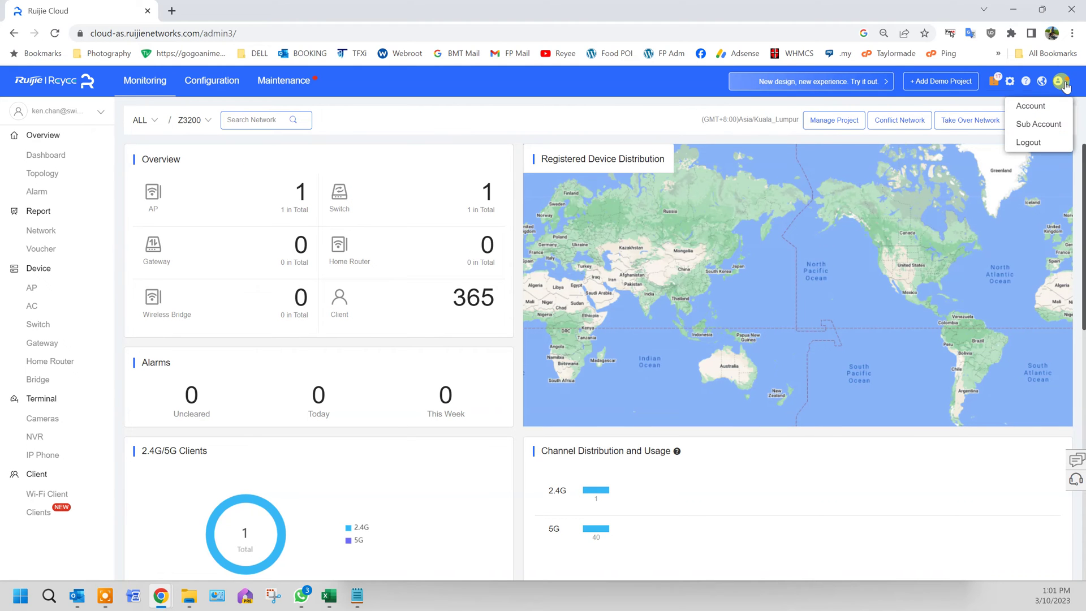
pyautogui.click(789, 83)
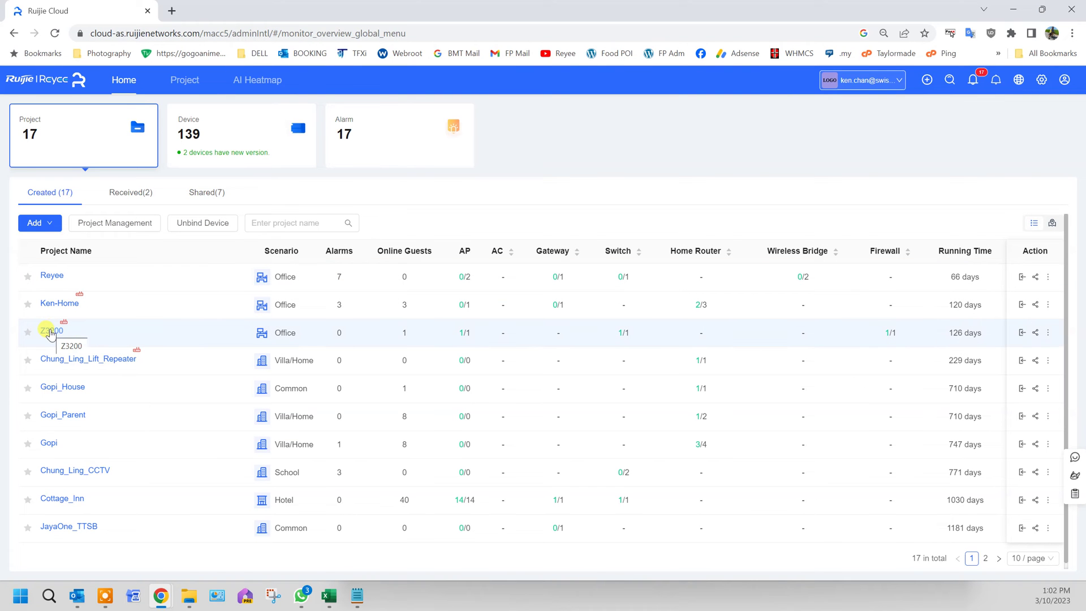
pyautogui.click(51, 332)
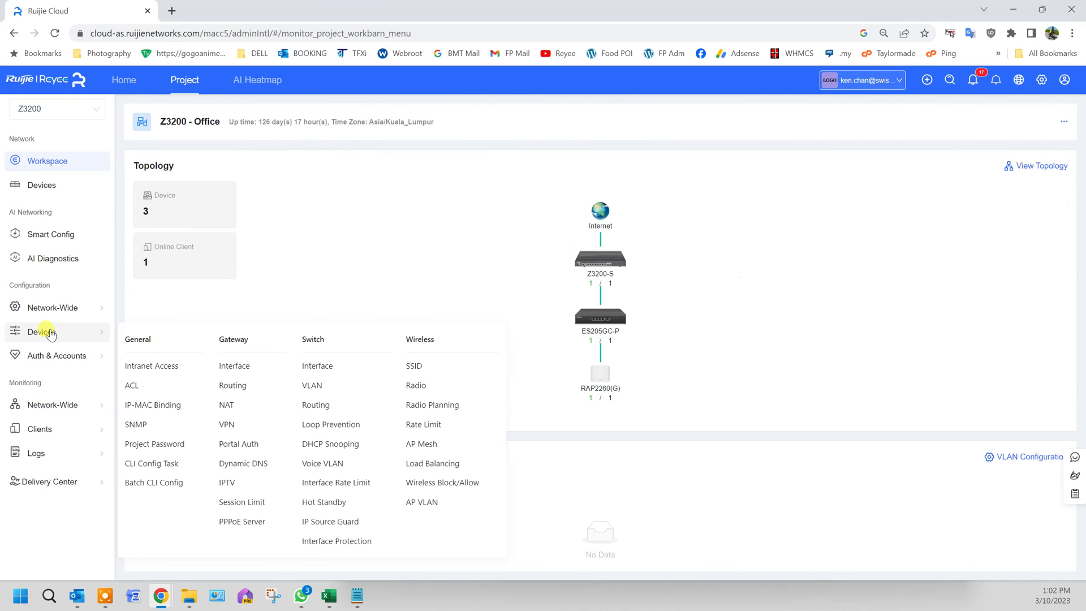
# Open the SWISSPAC Z3200-S firewall from the project's Devices list and view its Configuration tab.
pyautogui.click(55, 187)
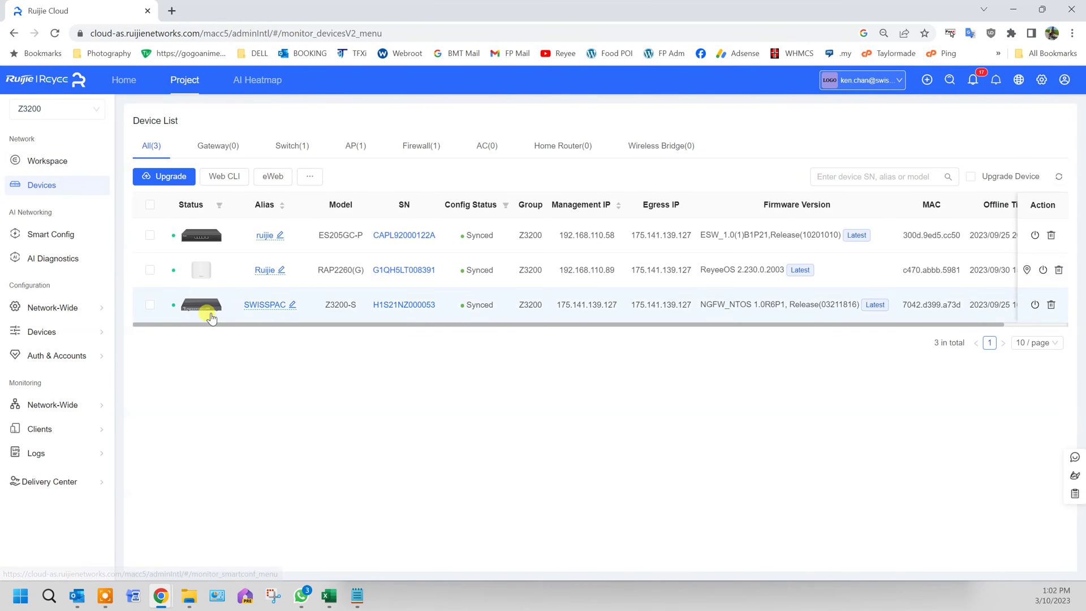
pyautogui.moveTo(350, 304); pyautogui.dragTo(329, 306)
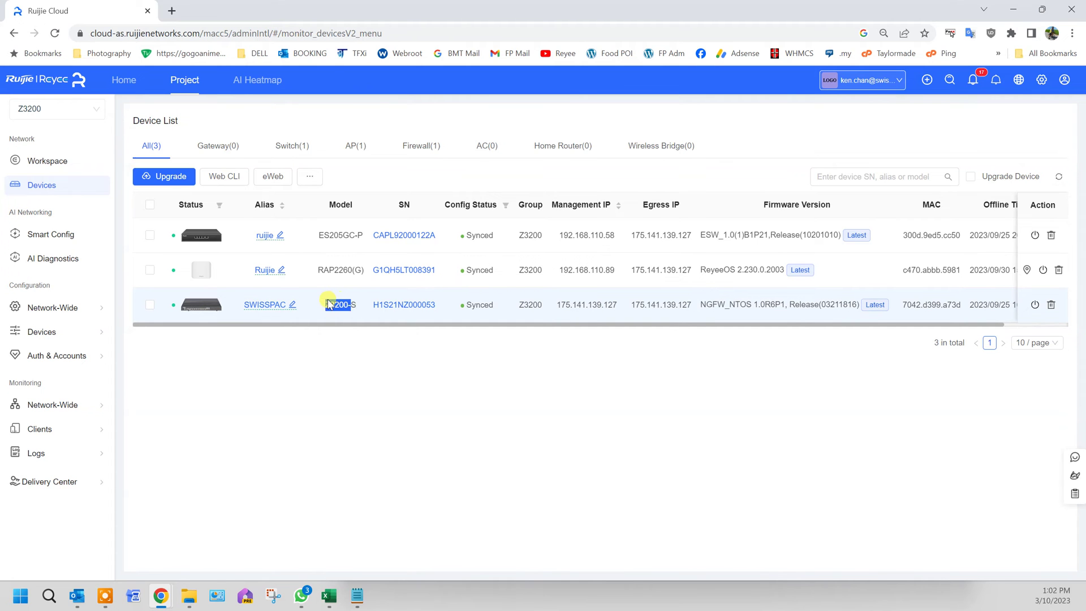
pyautogui.click(392, 310)
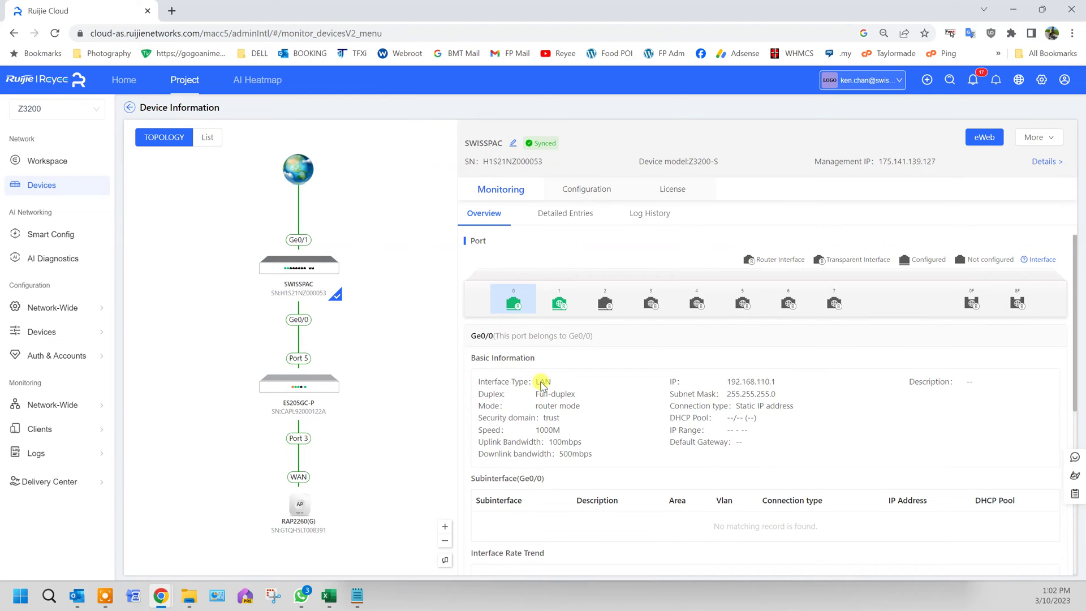
pyautogui.click(585, 195)
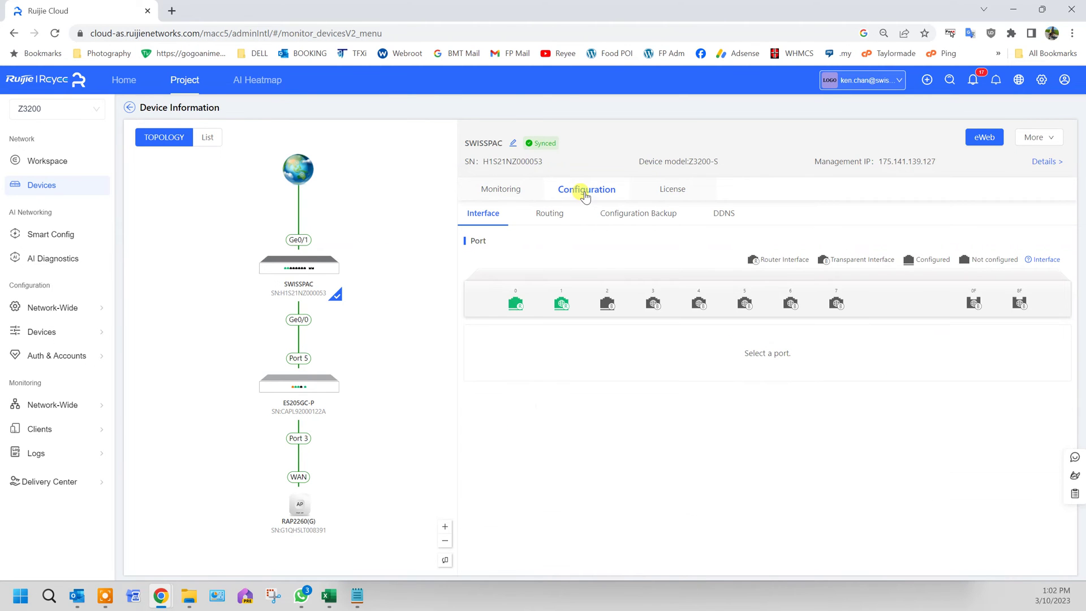
# Reach the firewall's eWeb interface through a new remote tunnel, then log admin out.
pyautogui.click(990, 138)
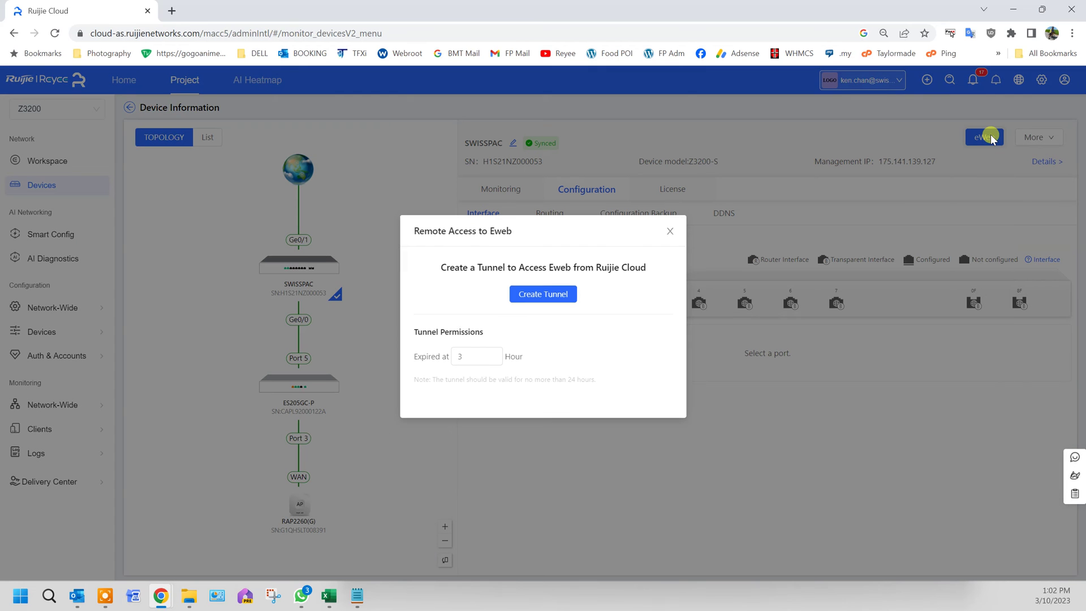
pyautogui.click(553, 302)
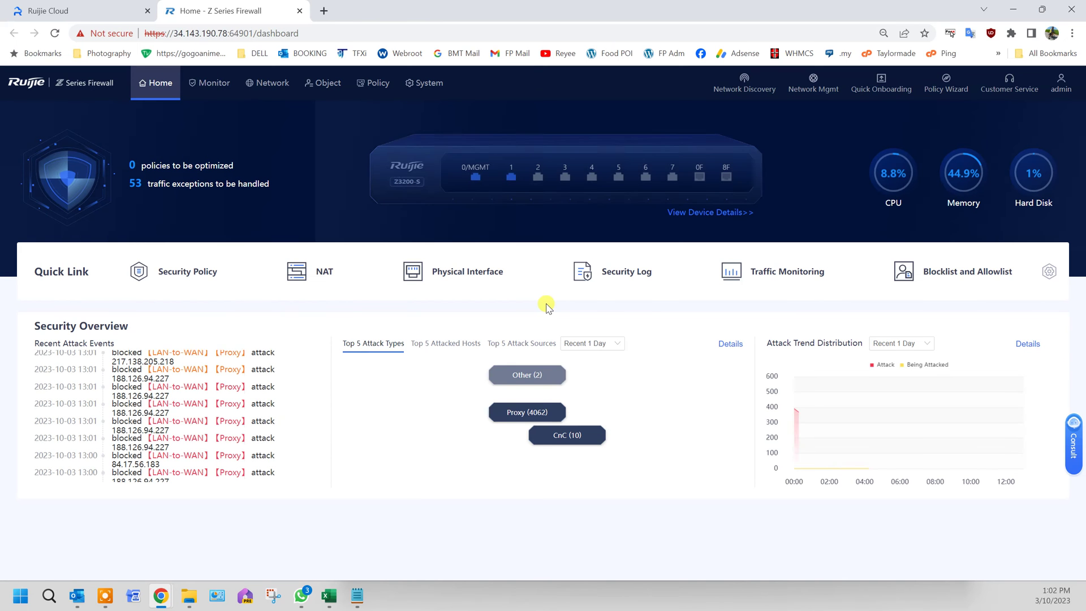
pyautogui.moveTo(1059, 90)
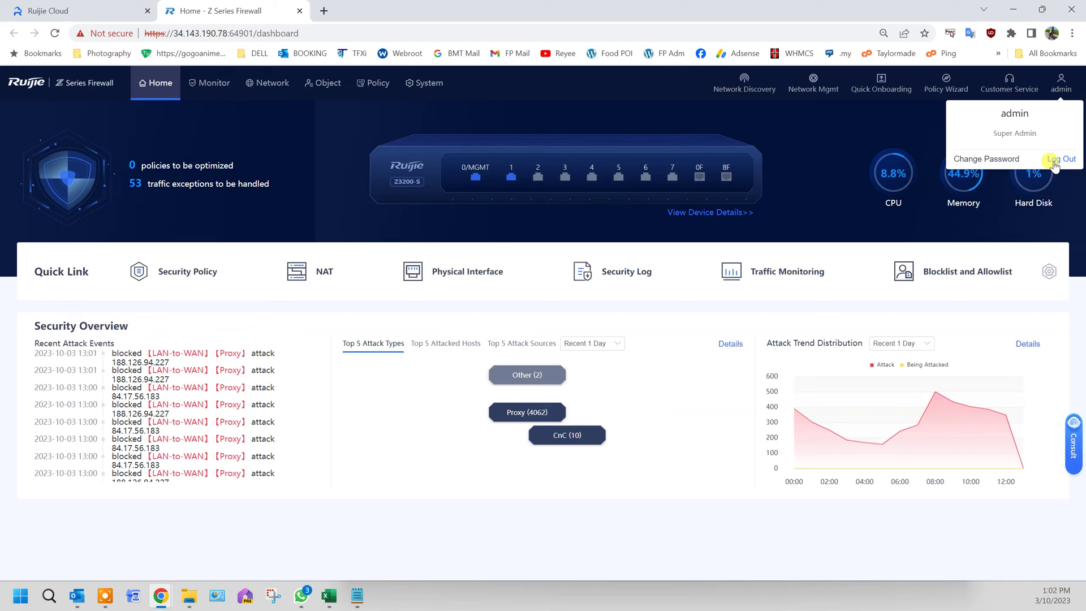
pyautogui.click(1054, 161)
pyautogui.click(520, 376)
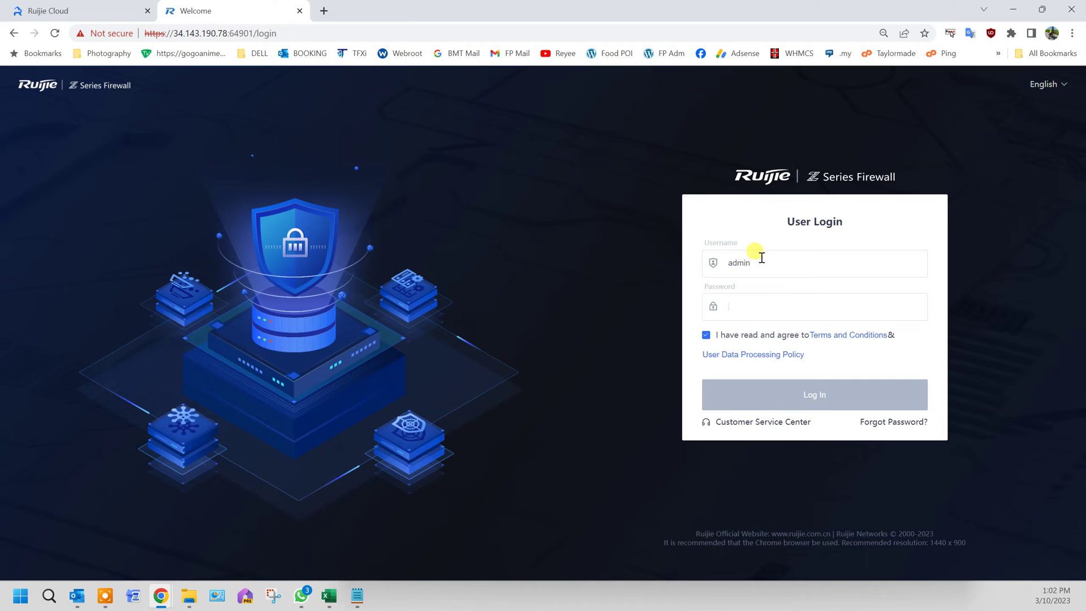
# Log in to the firewall with the admin password and open the Address objects list.
pyautogui.write('a')
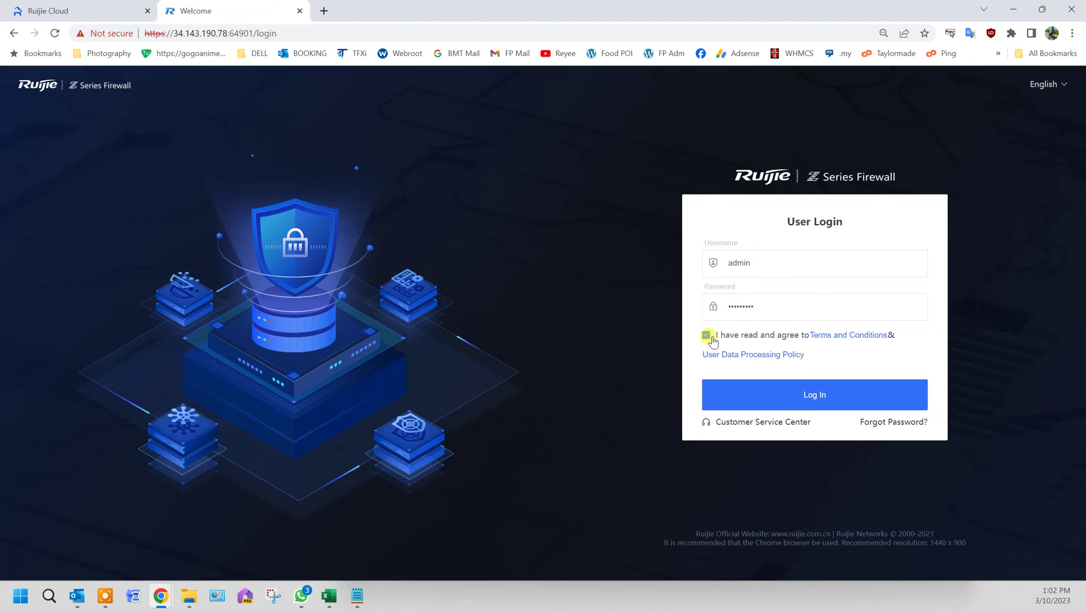
pyautogui.click(762, 398)
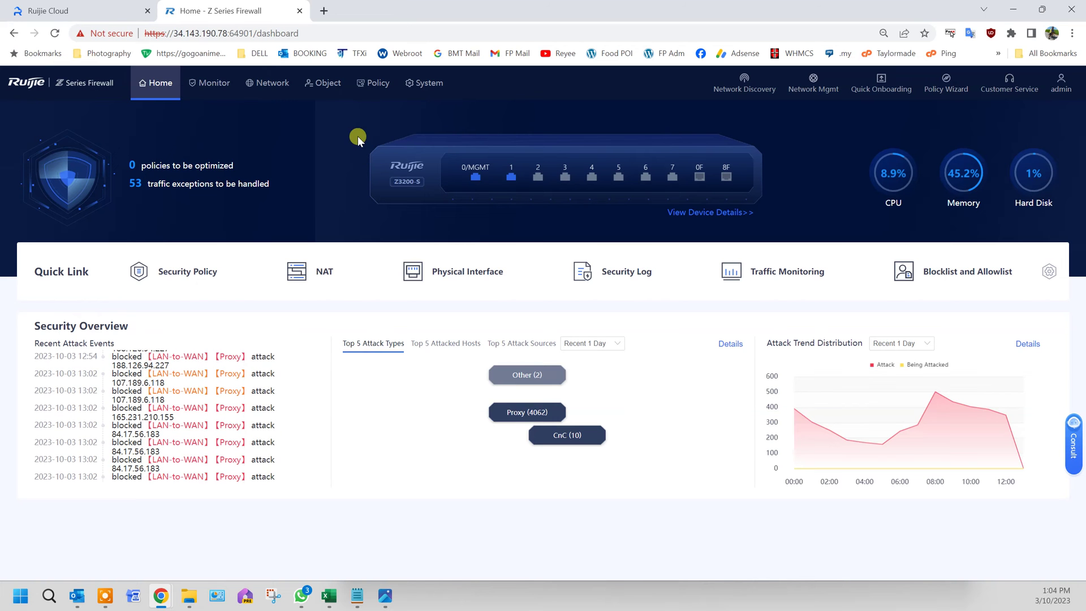
pyautogui.click(324, 85)
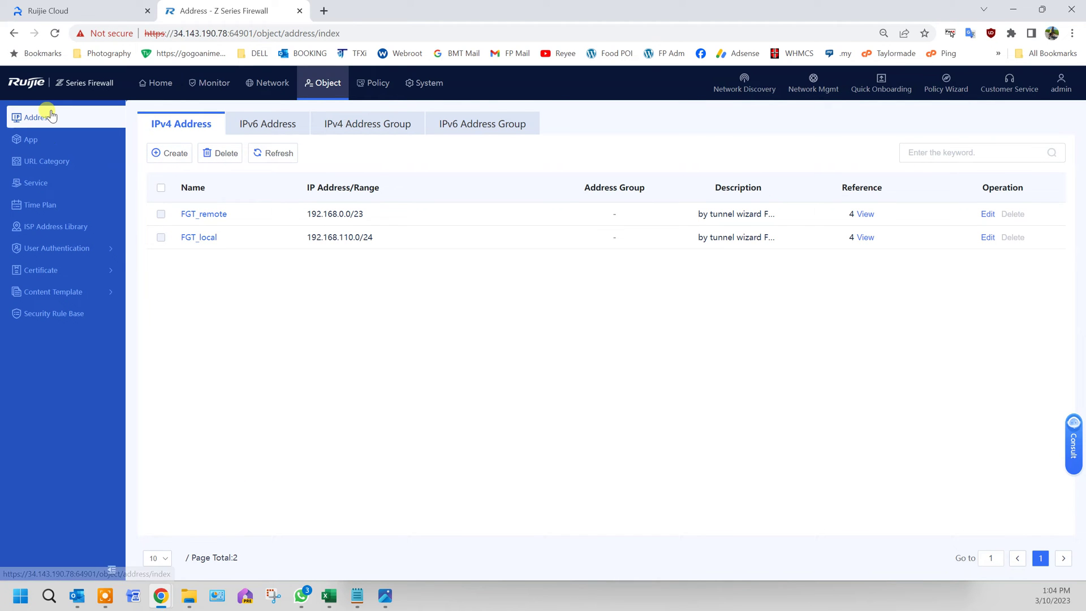
# Add an IPv4 address object SAO with IP 192.168.110.7.
pyautogui.click(186, 123)
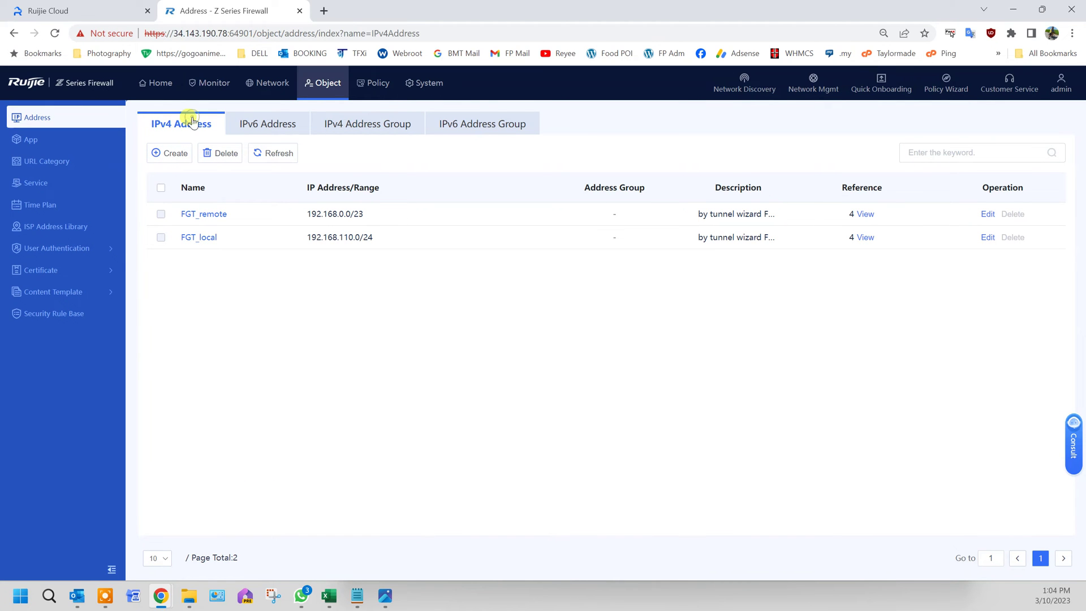
pyautogui.click(182, 157)
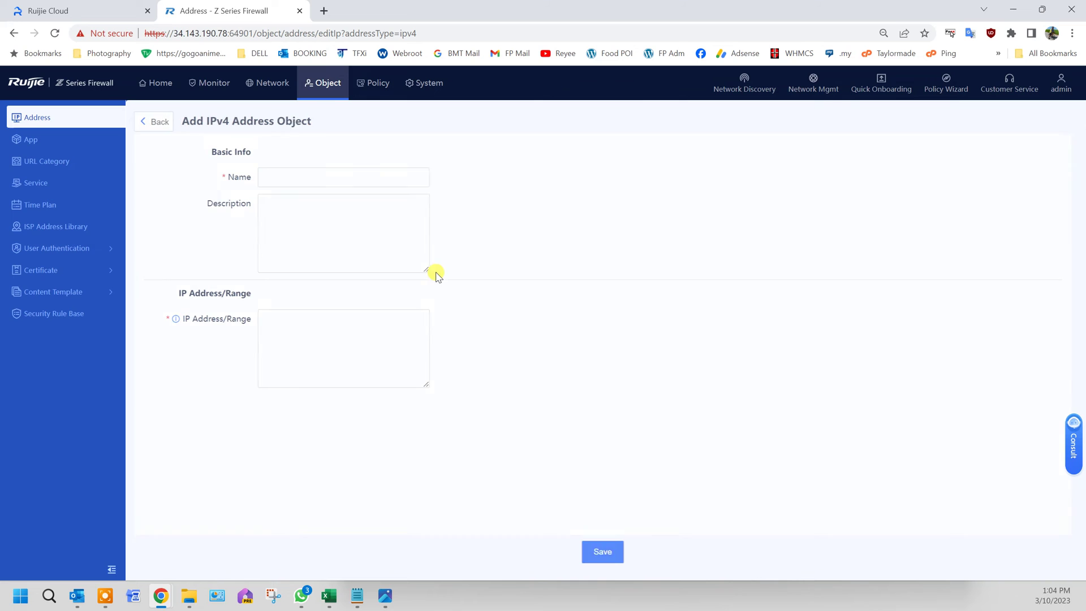
pyautogui.click(333, 172)
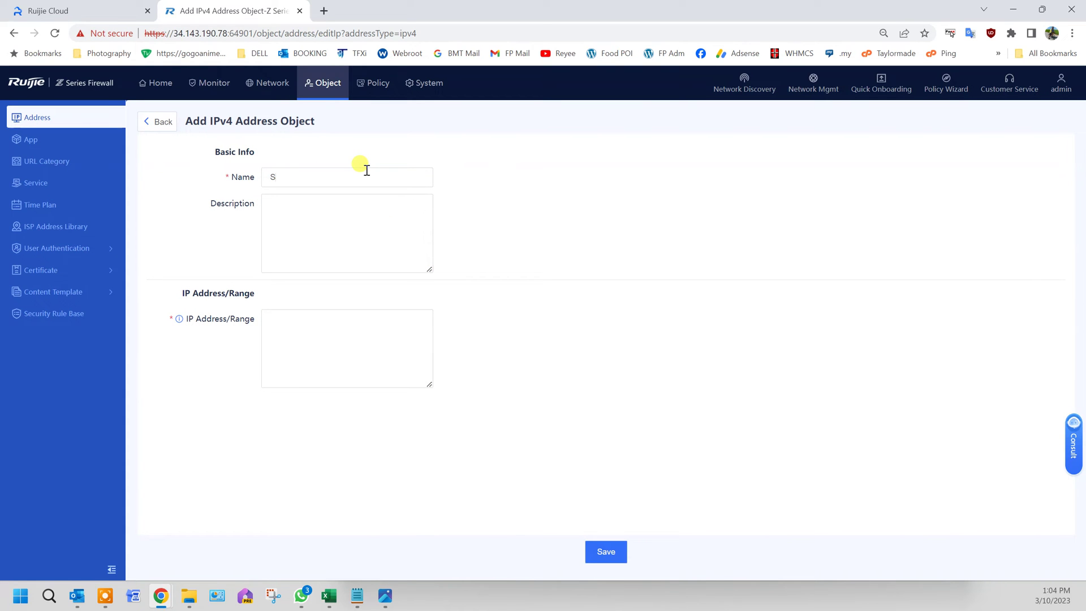
pyautogui.click(359, 342)
pyautogui.write('192.168.110.')
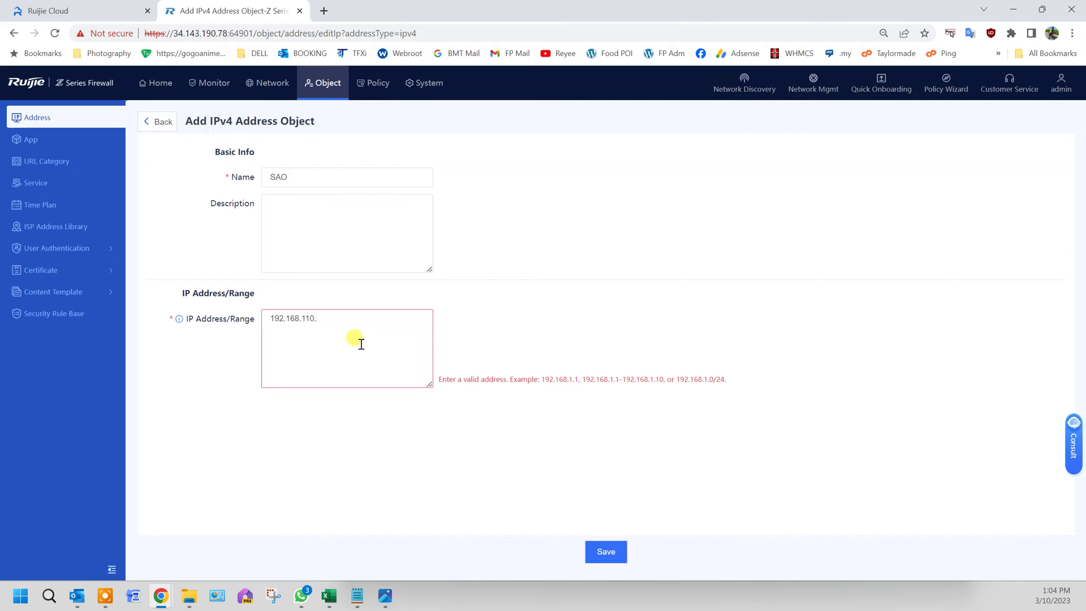
pyautogui.write('7')
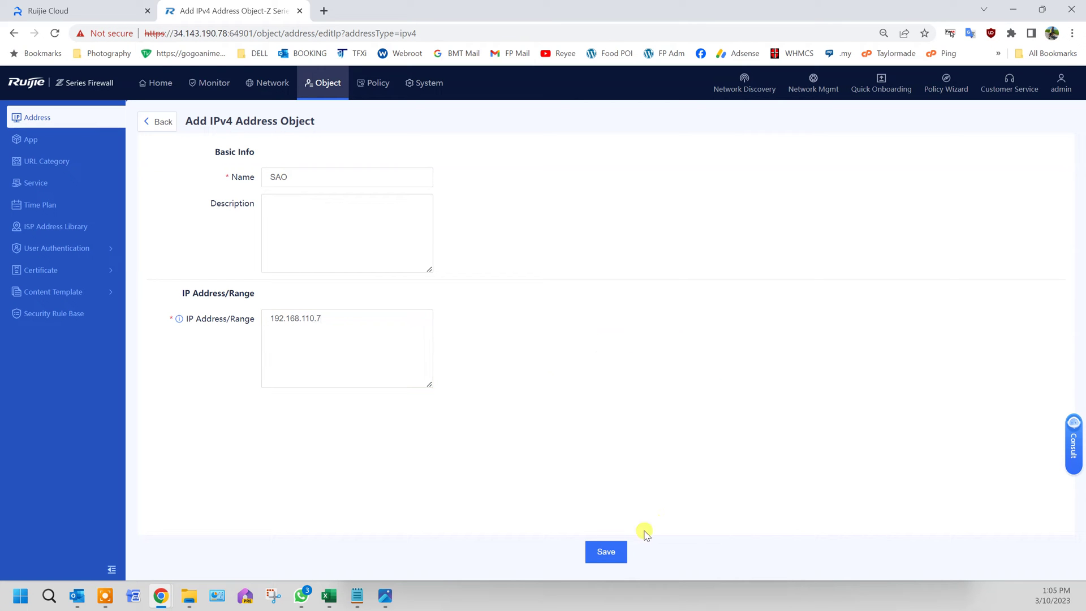
pyautogui.click(610, 549)
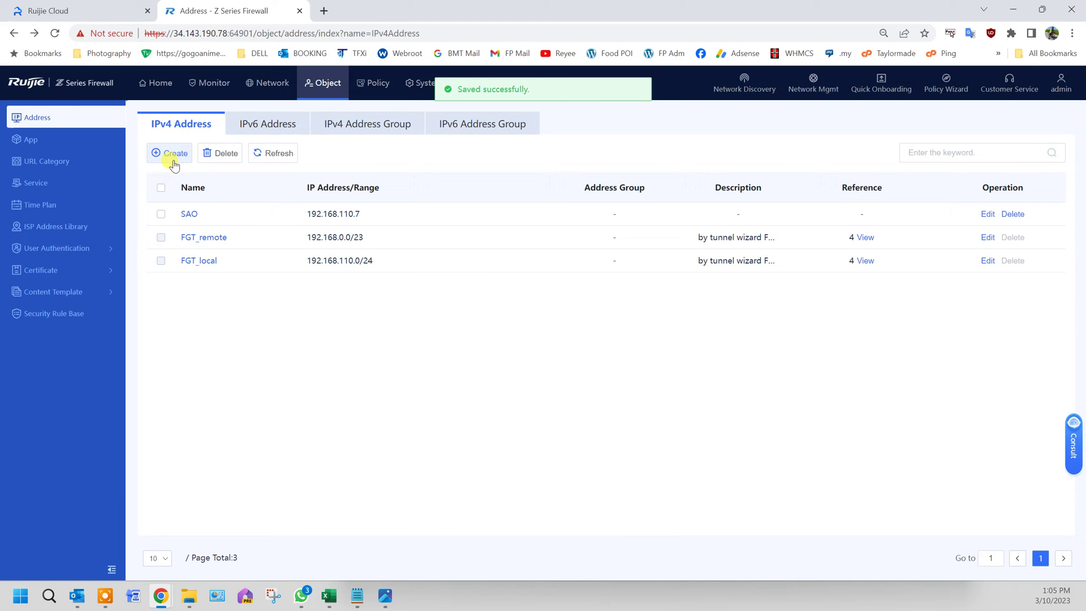
# Add an IPv4 address object OTORO with IP 192.168.110.5.
pyautogui.click(173, 155)
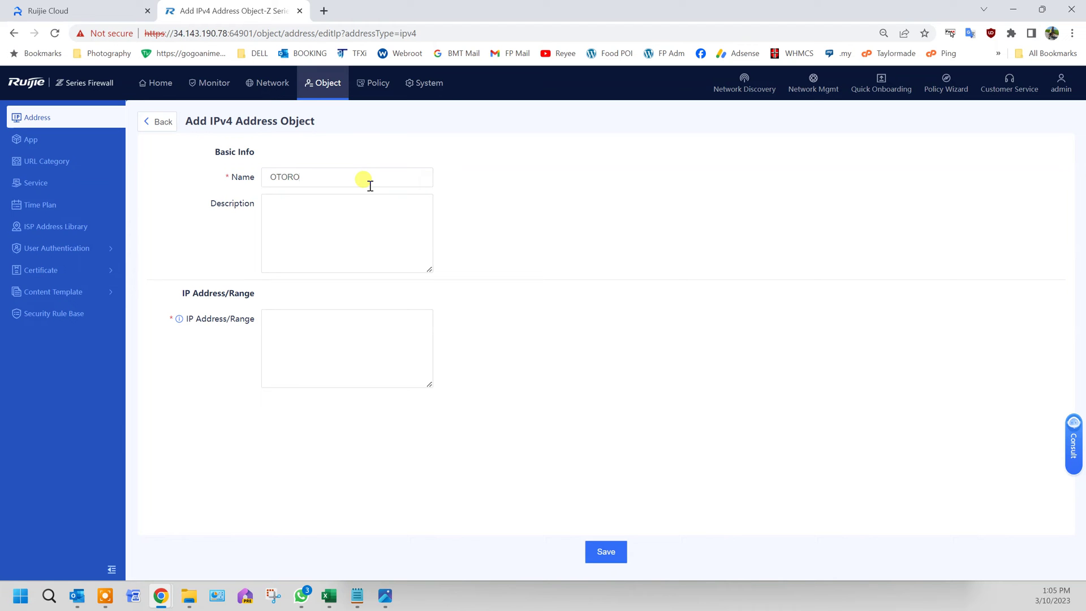
pyautogui.click(379, 349)
pyautogui.write('192.168.')
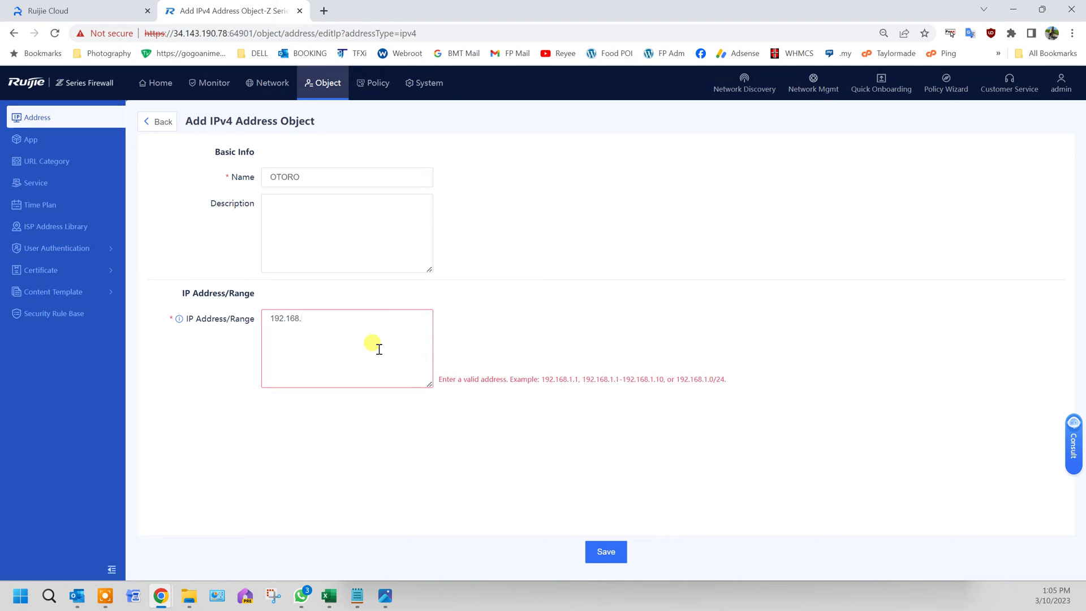
pyautogui.write('110.5')
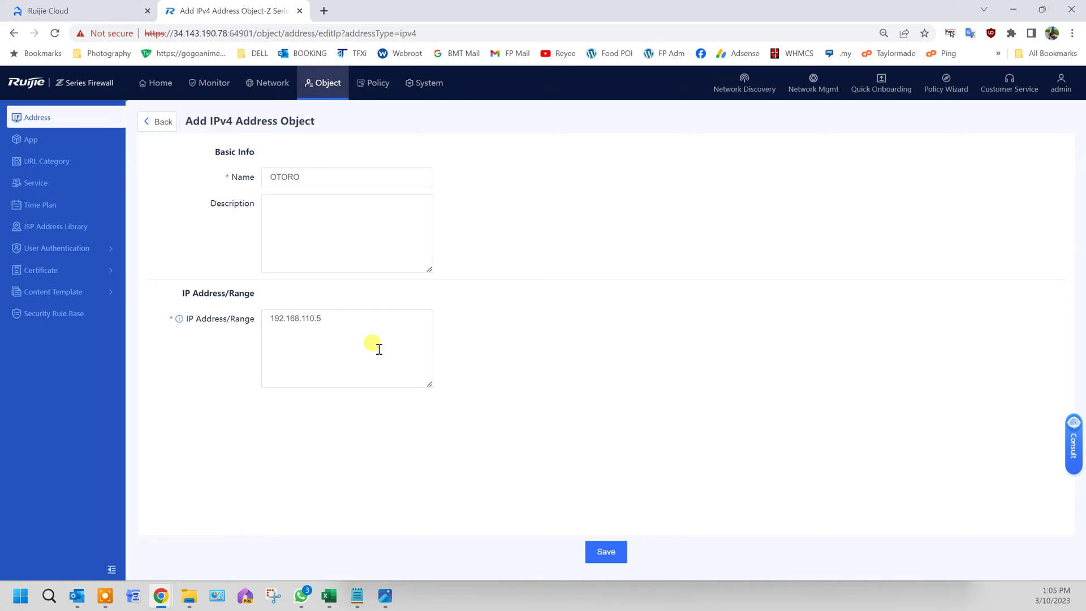
pyautogui.click(621, 556)
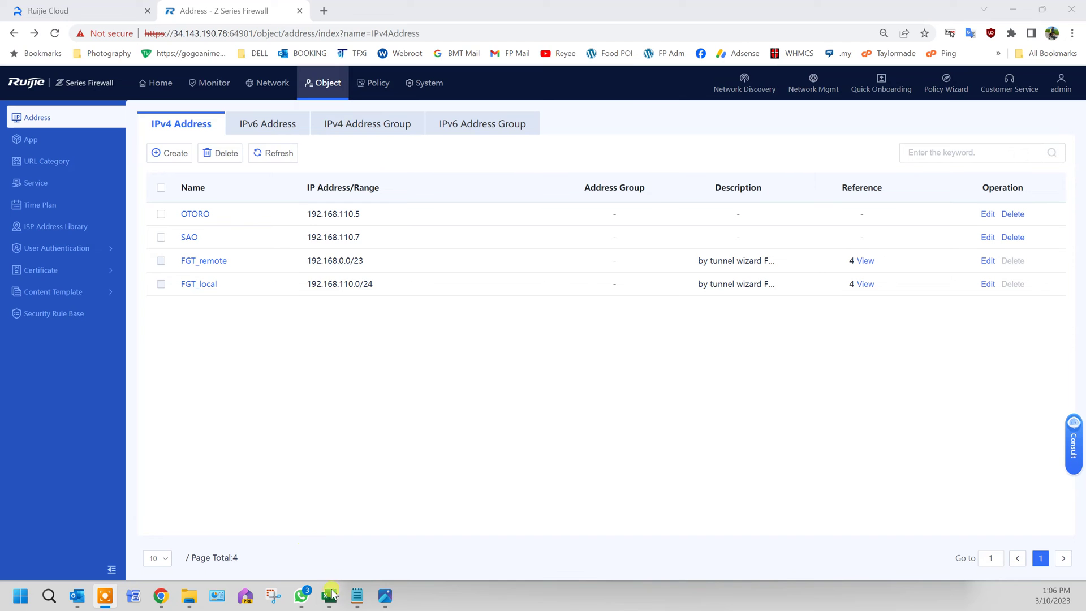
# Copy the WAN address from the port-forwarding notes, hide them, and start another IPv4 address object.
pyautogui.click(357, 599)
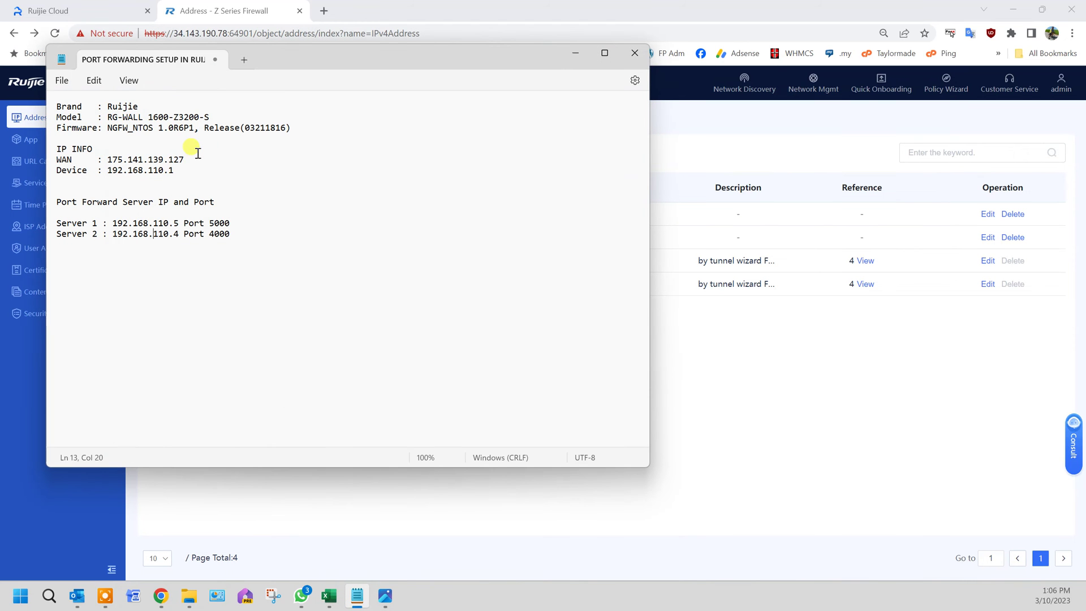
pyautogui.moveTo(186, 159); pyautogui.dragTo(107, 155)
pyautogui.hotkey('ctrl', 'c')
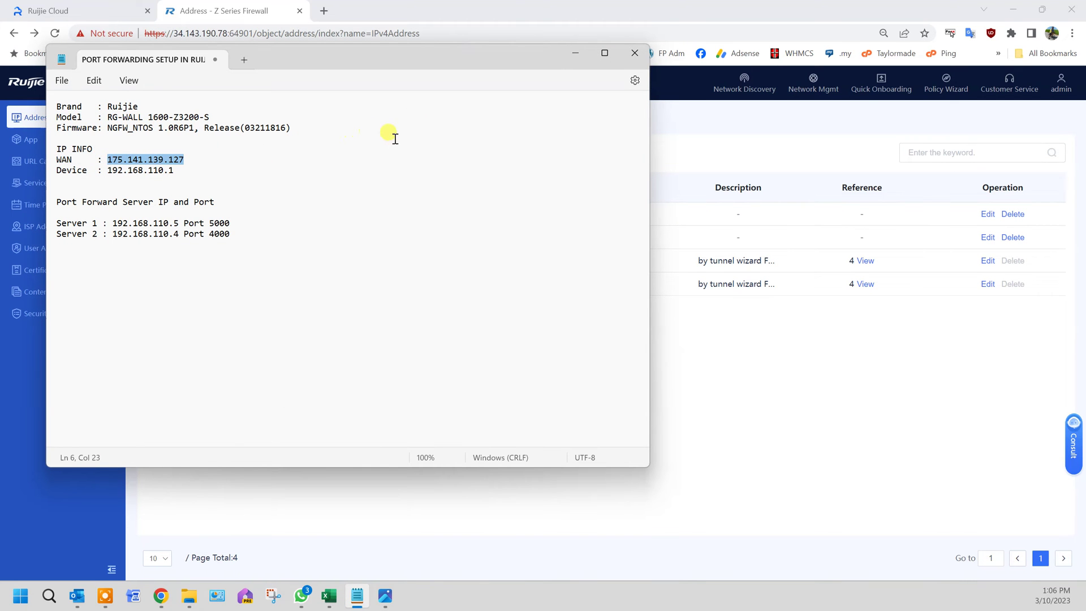
pyautogui.click(576, 53)
pyautogui.click(172, 153)
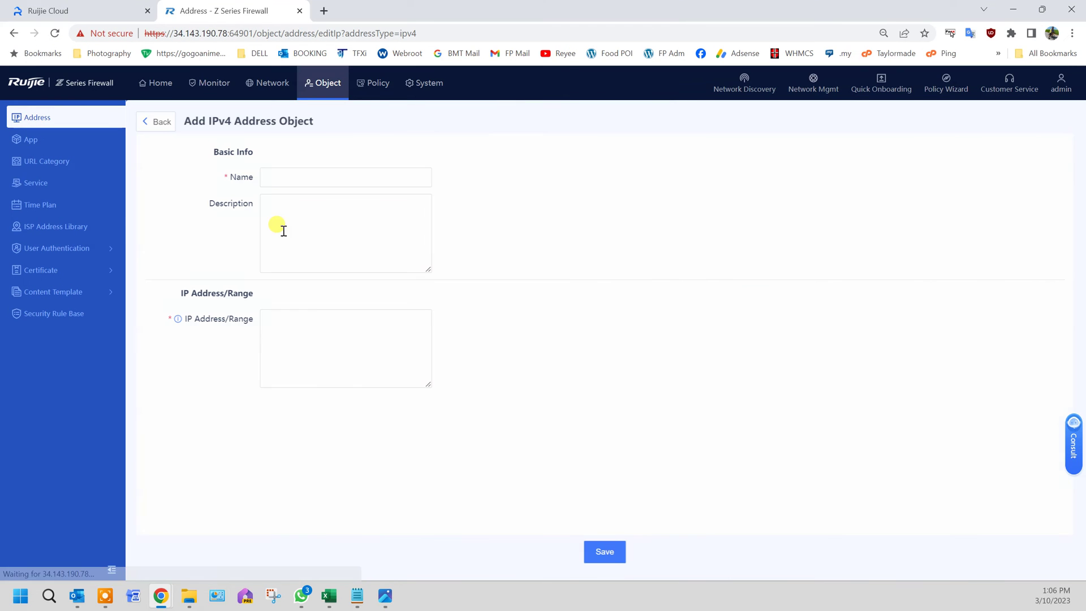
# Save the INTERNET address object with IP 175.141.139.127, then go to the Service objects page.
pyautogui.click(319, 182)
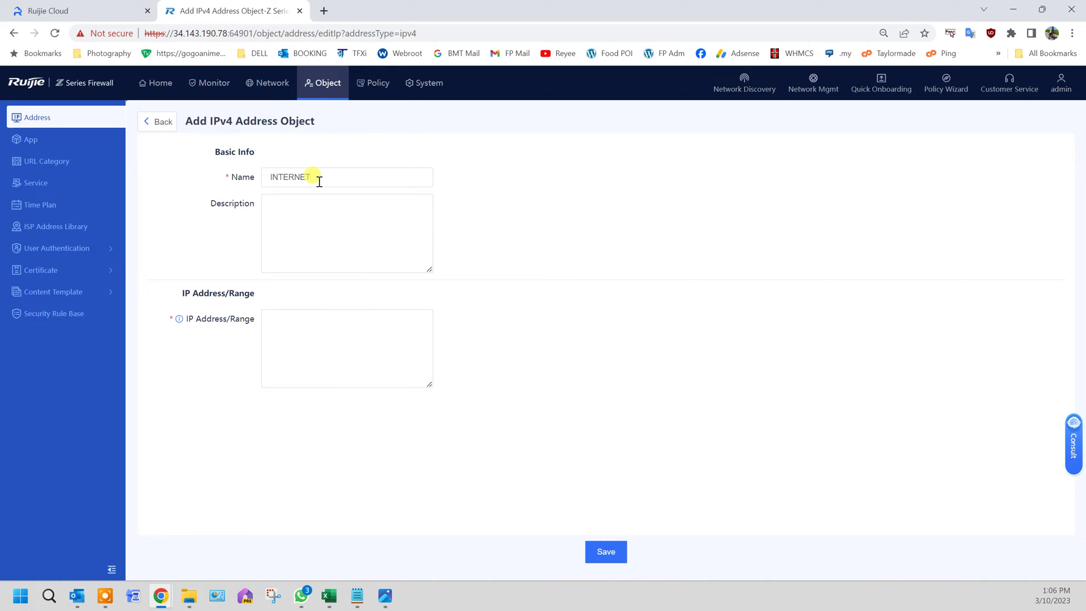
pyautogui.click(332, 342)
pyautogui.hotkey('ctrl', 'v')
pyautogui.click(601, 553)
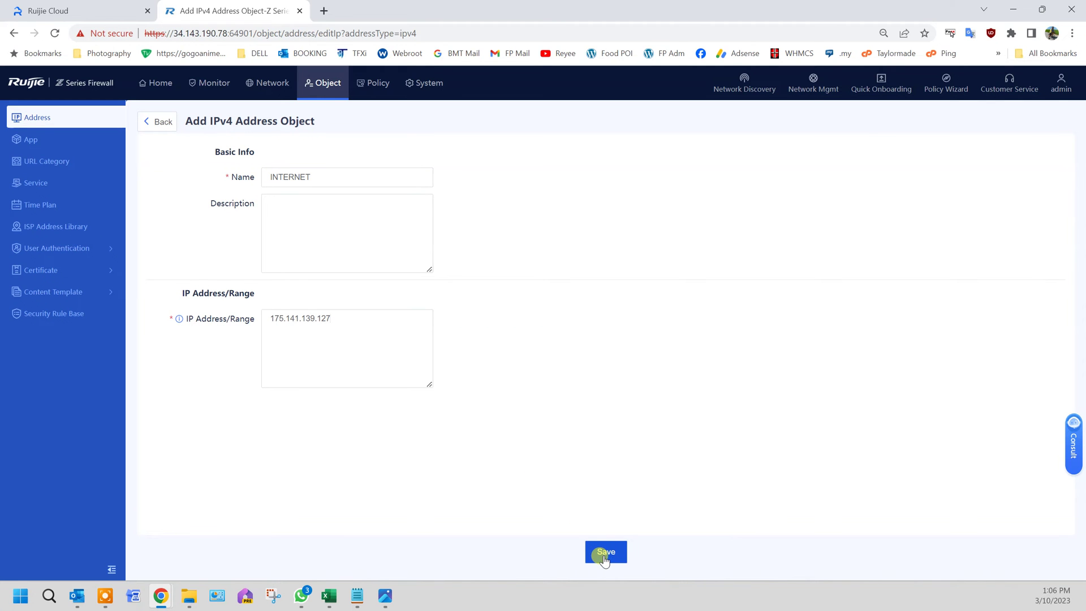
pyautogui.click(604, 557)
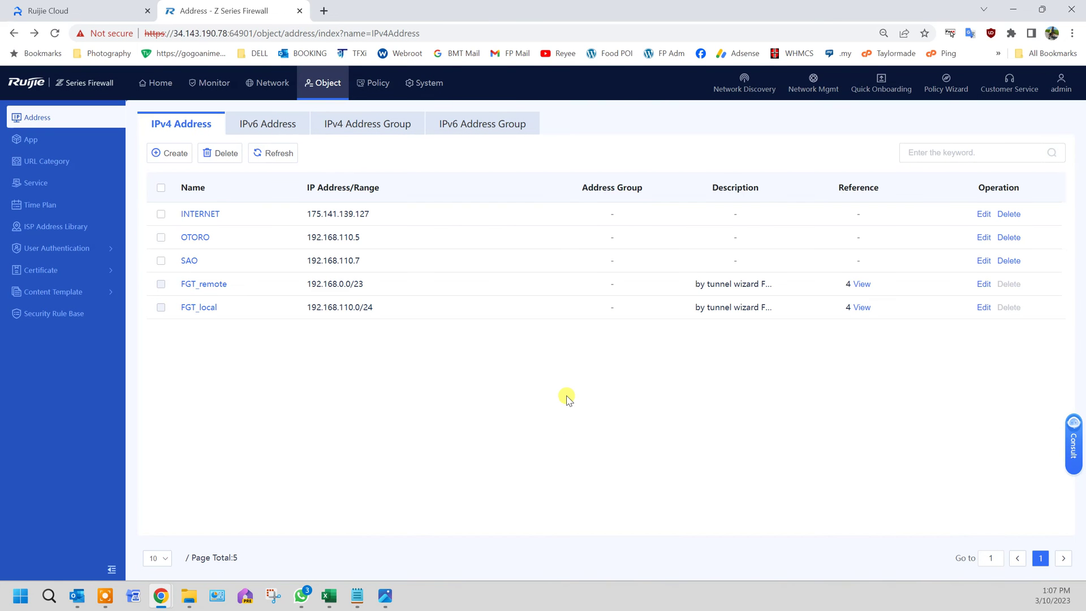
pyautogui.click(41, 192)
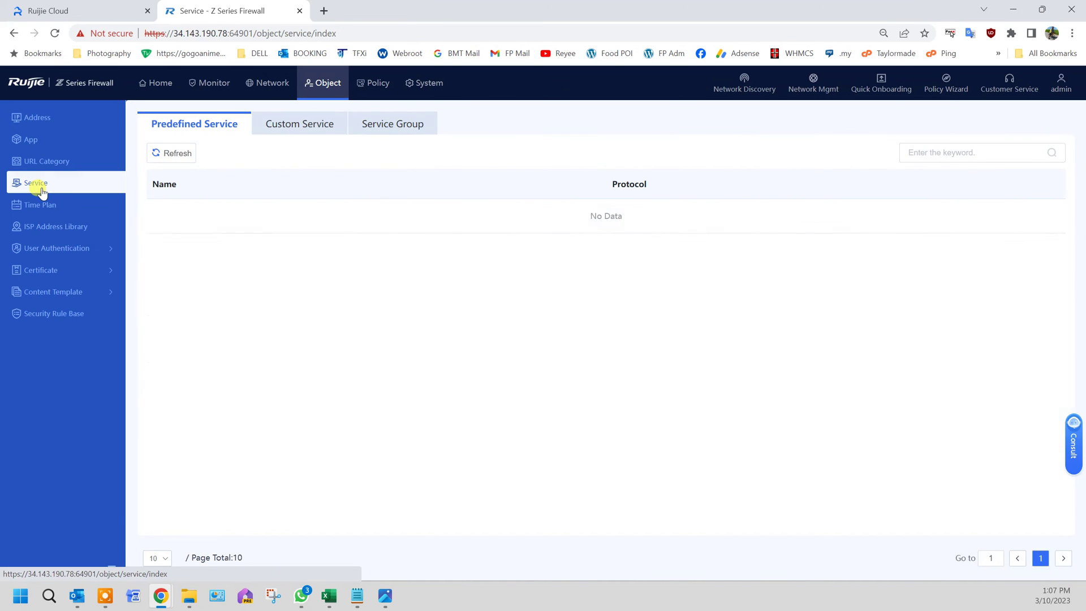
# Review the custom services list, checking the joey-4000 service's settings.
pyautogui.click(292, 132)
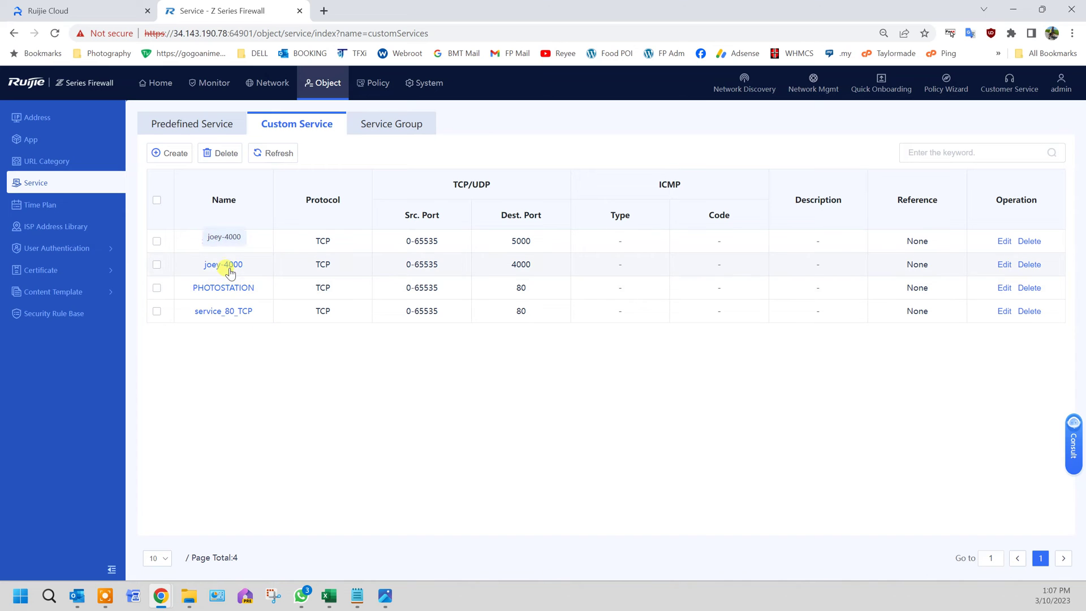
pyautogui.click(1004, 266)
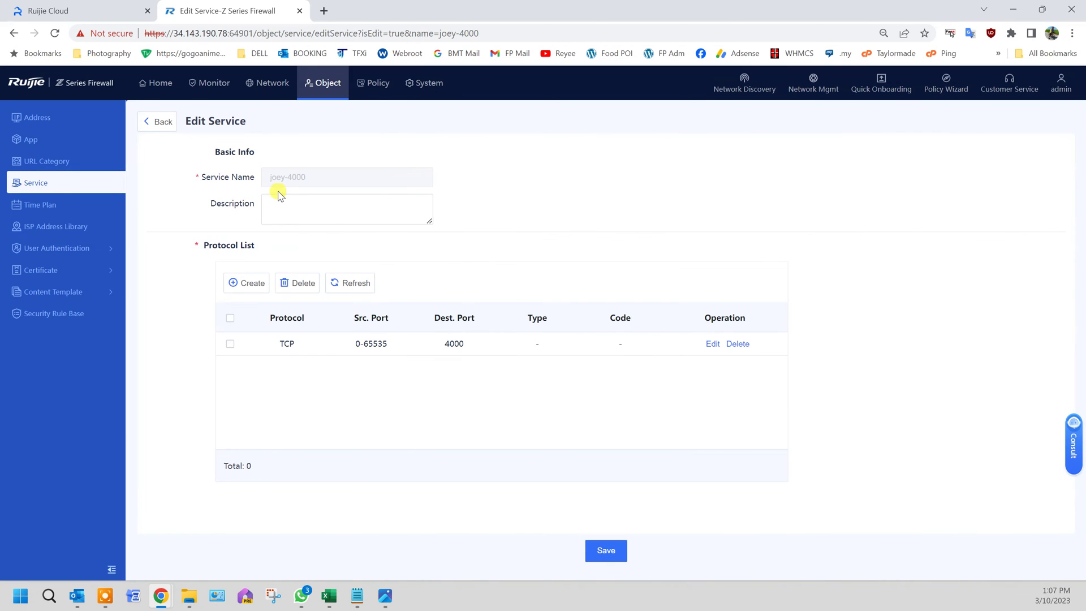
pyautogui.click(163, 124)
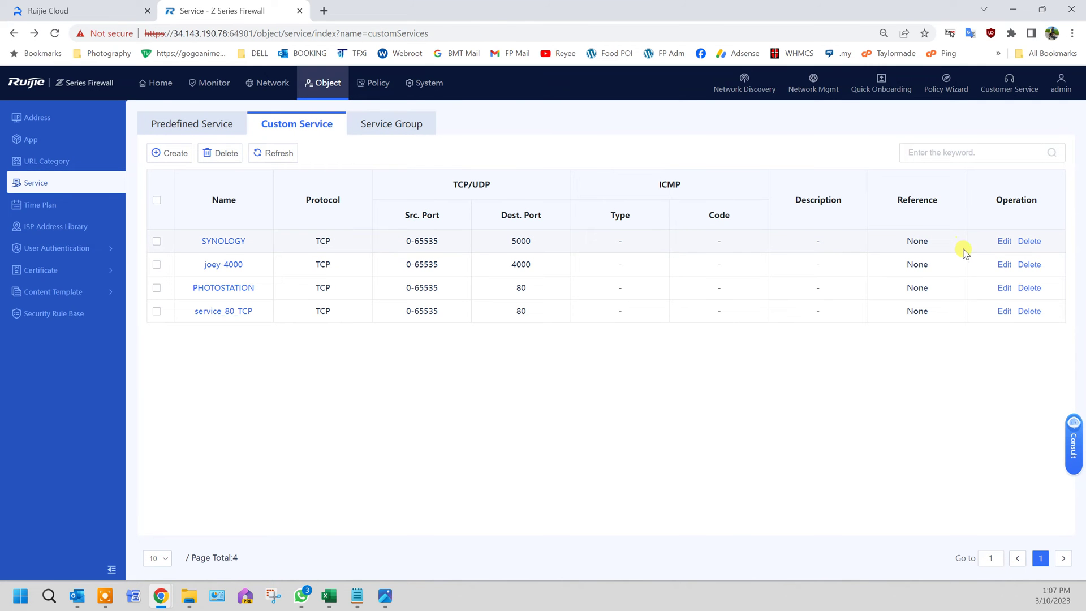
# Replace SYNOLOGY's TCP entry with source 0-65535 to destination port 5000 and save it.
pyautogui.click(1005, 242)
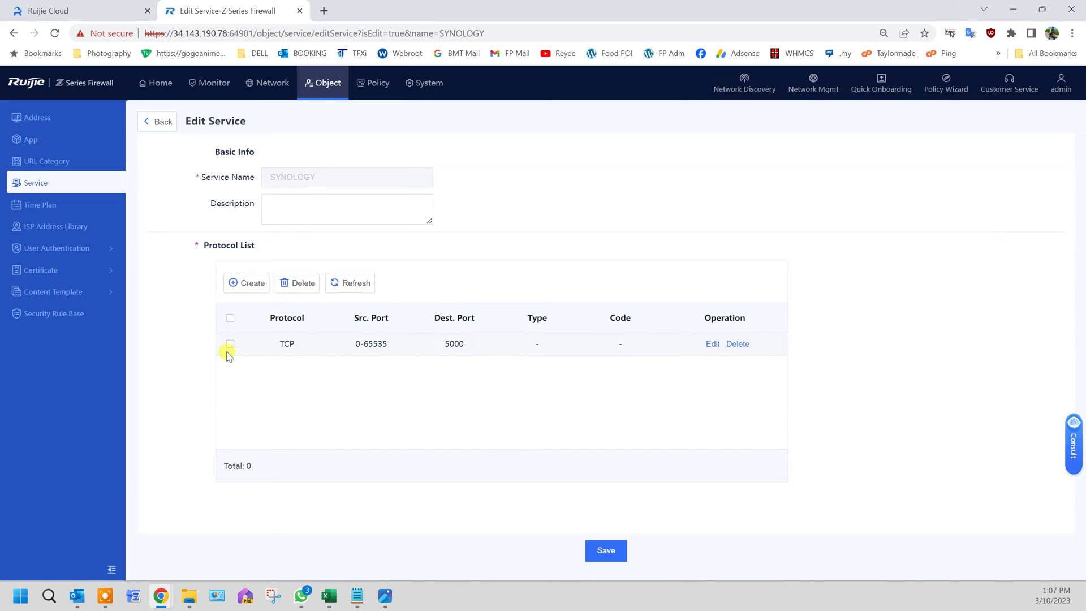
pyautogui.click(229, 345)
pyautogui.click(296, 283)
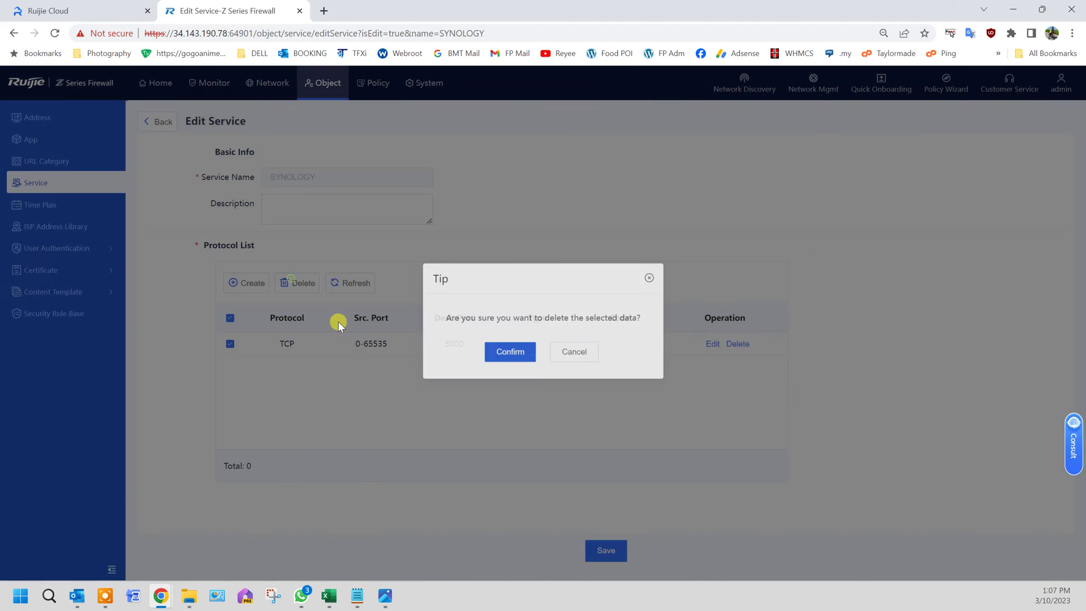
pyautogui.click(503, 352)
pyautogui.click(244, 283)
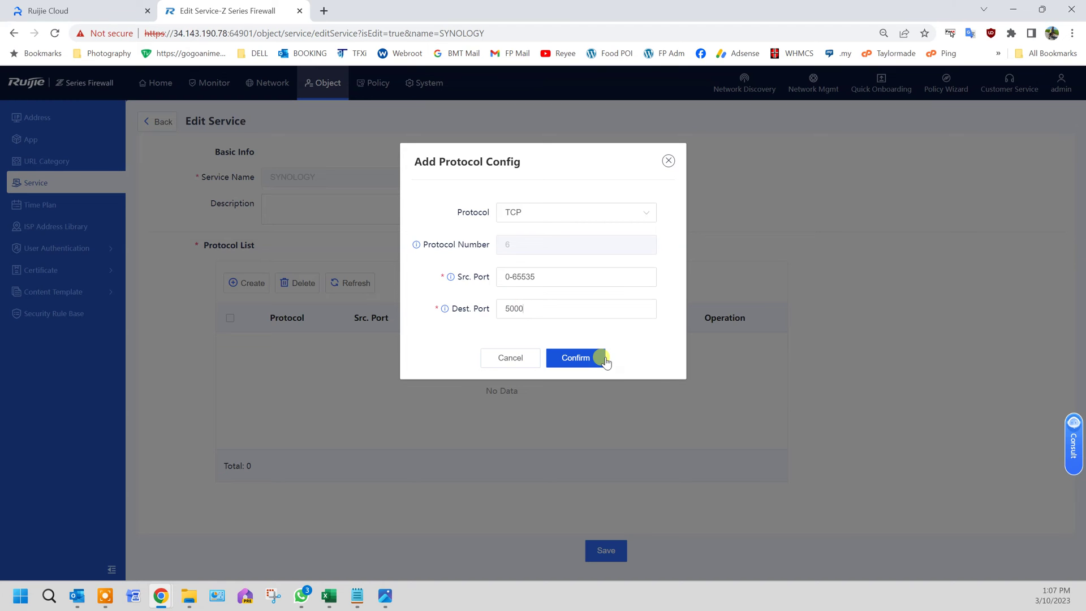
pyautogui.click(598, 359)
pyautogui.click(611, 547)
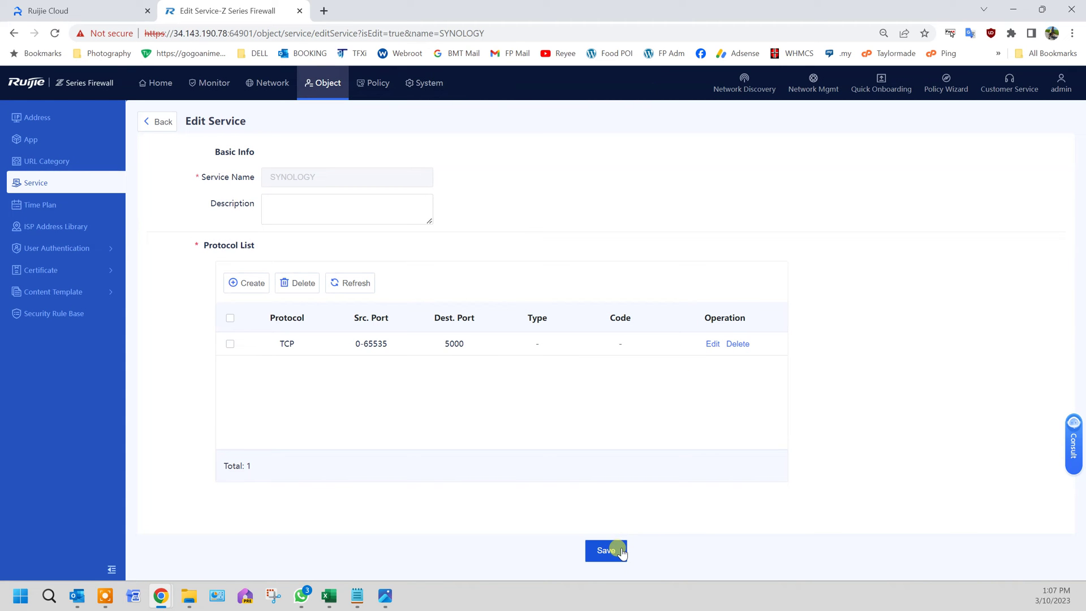
pyautogui.click(620, 548)
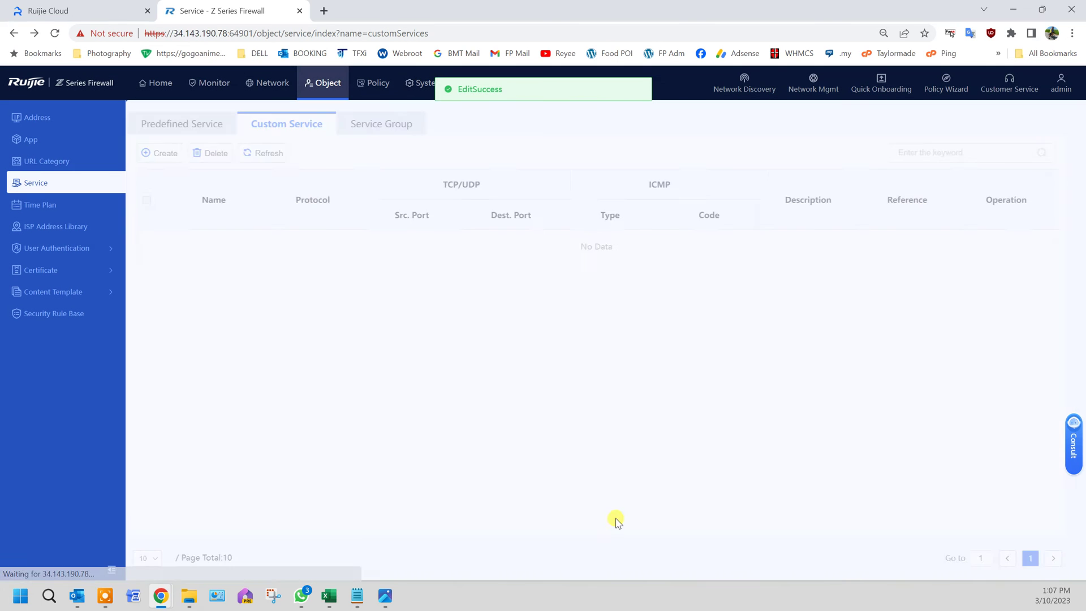
# Delete the custom services PHOTOSTATION, service_80_TCP, SYNOLOGY and joey-4000.
pyautogui.click(157, 289)
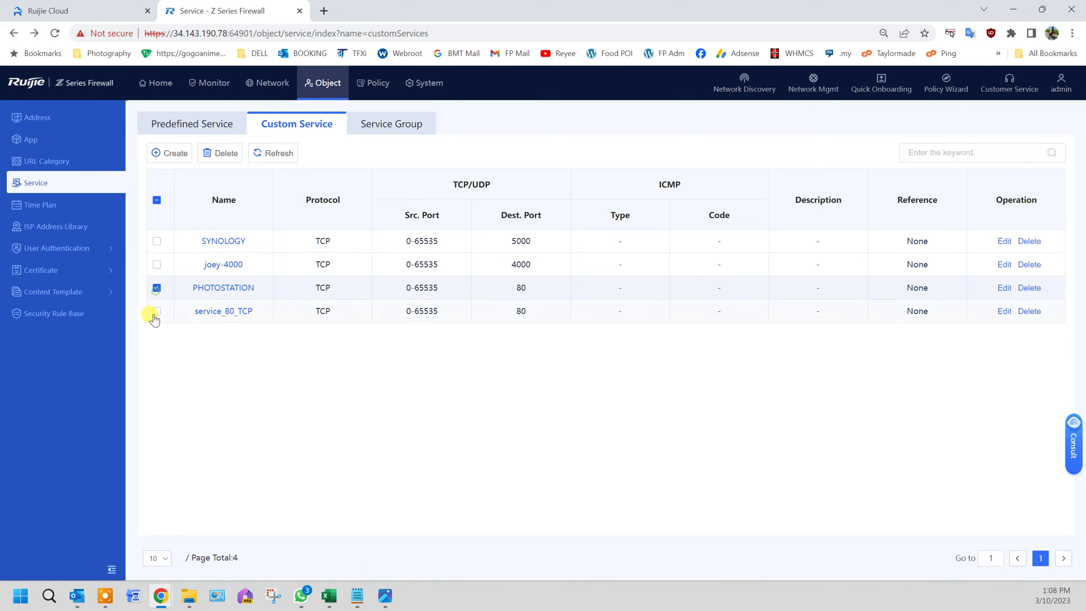
pyautogui.click(156, 311)
pyautogui.click(220, 155)
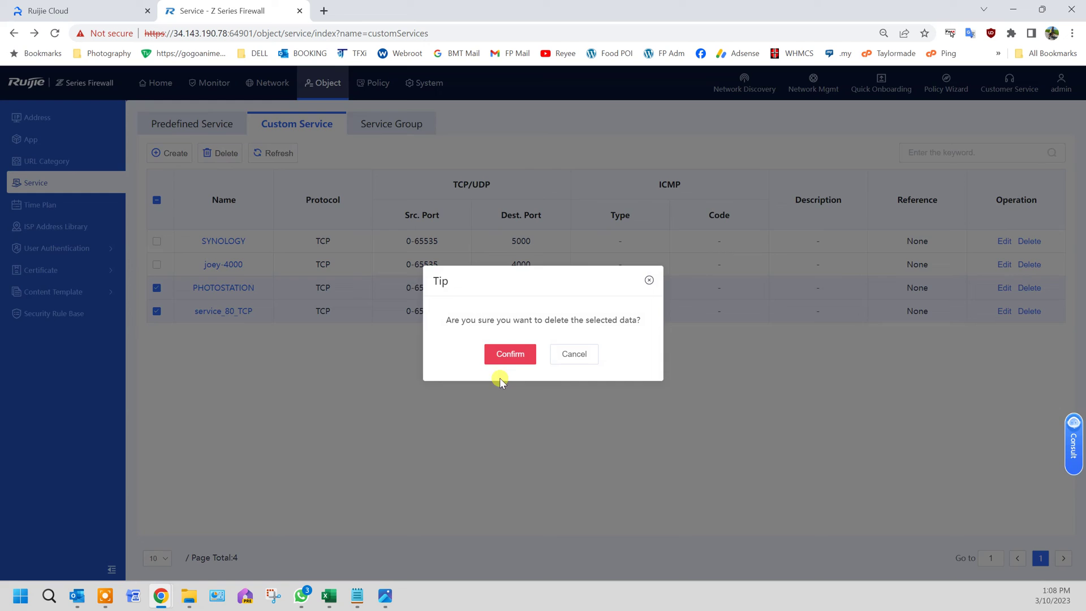
pyautogui.click(511, 351)
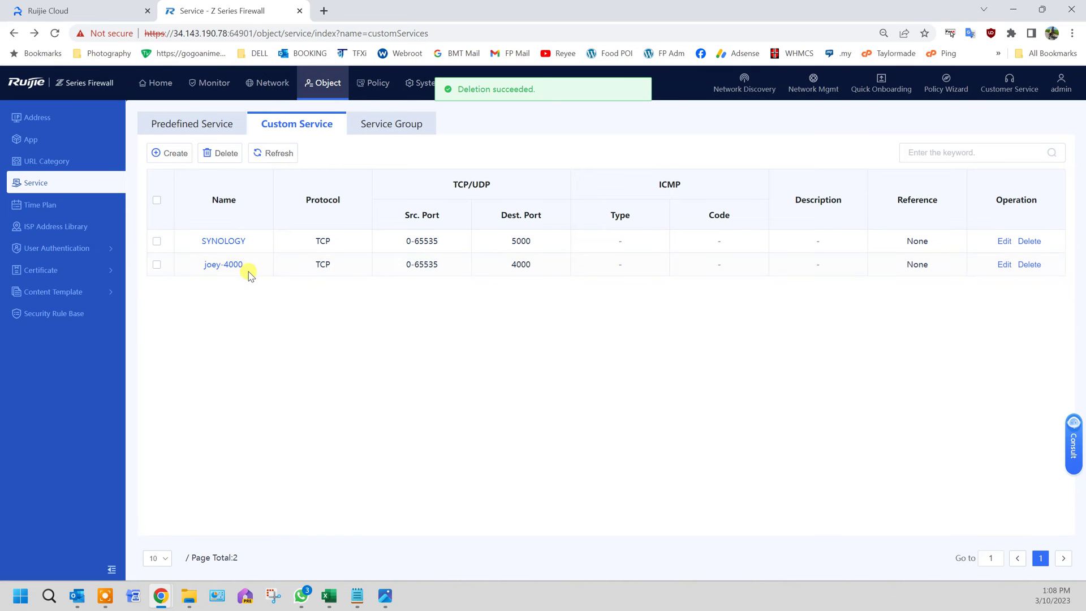
pyautogui.click(157, 201)
pyautogui.click(220, 153)
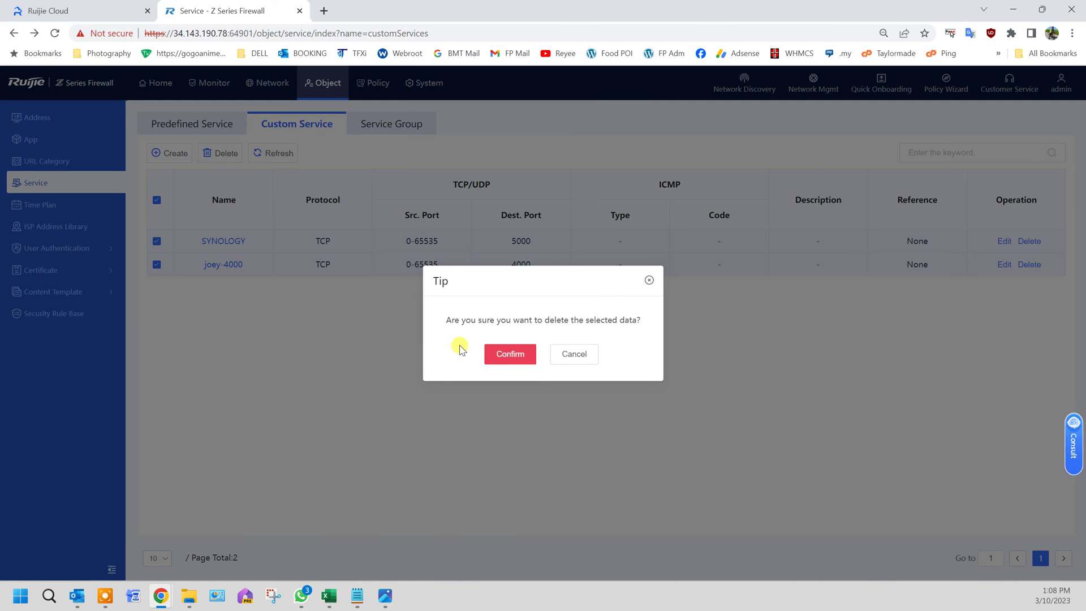
pyautogui.click(509, 354)
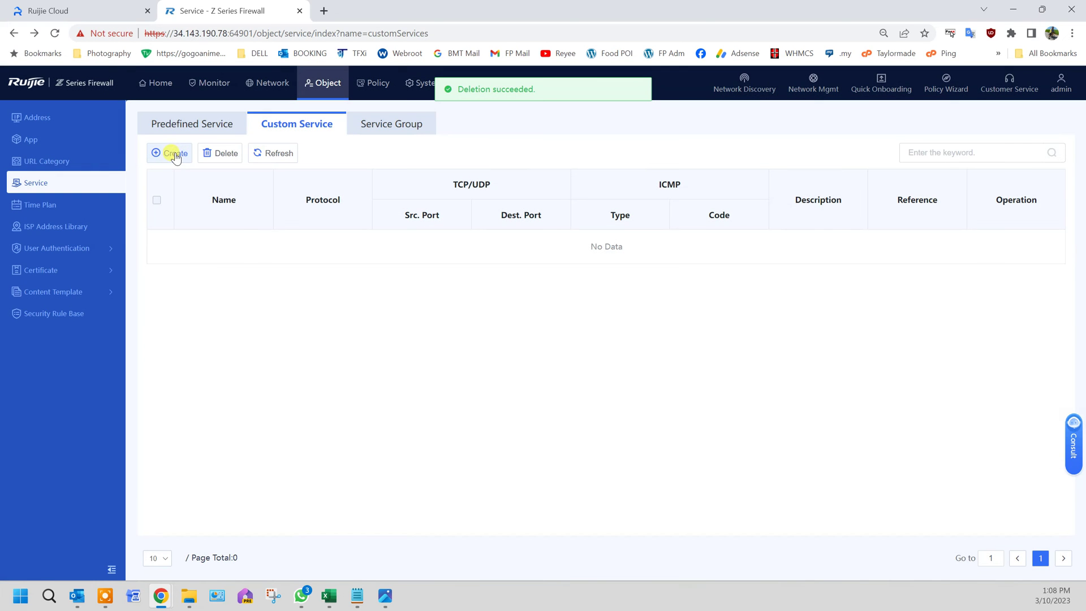
# Create custom service OTORO with a TCP entry to destination port 5000 and save it.
pyautogui.click(175, 153)
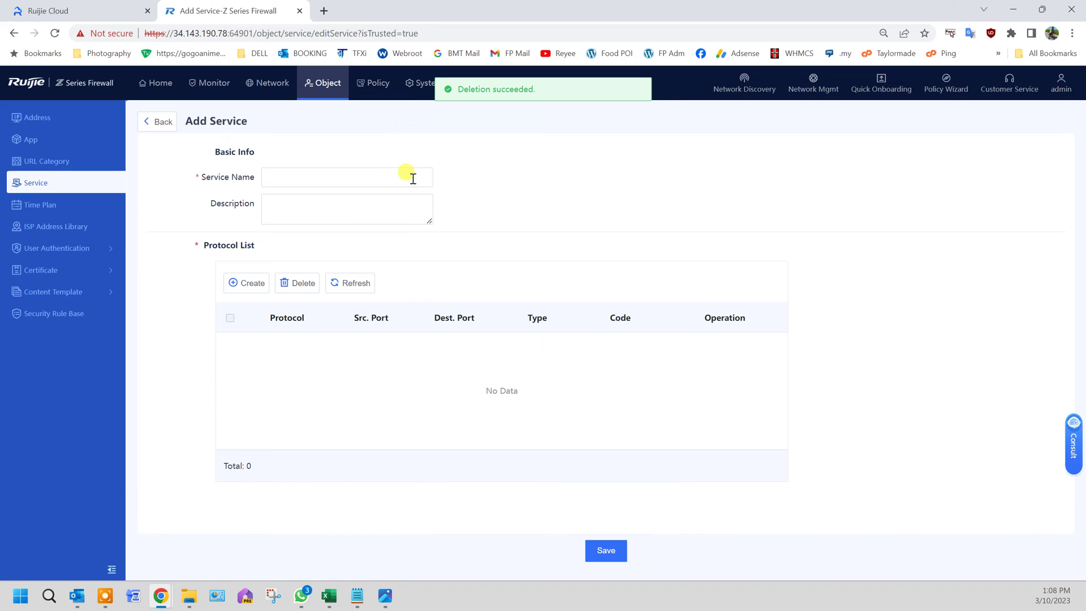
pyautogui.click(410, 178)
pyautogui.write('OTORO')
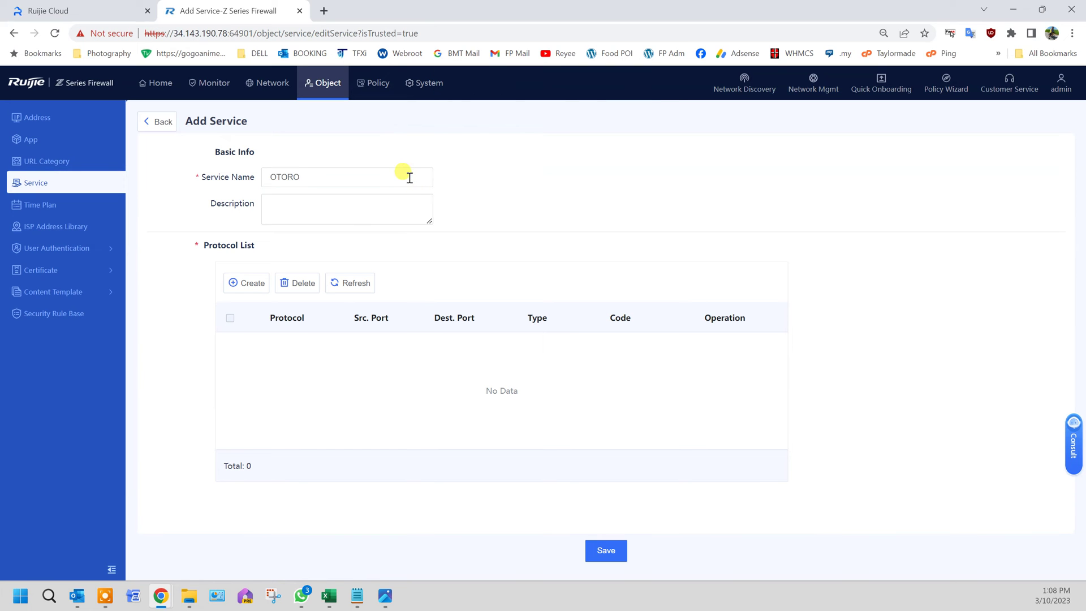
pyautogui.click(262, 287)
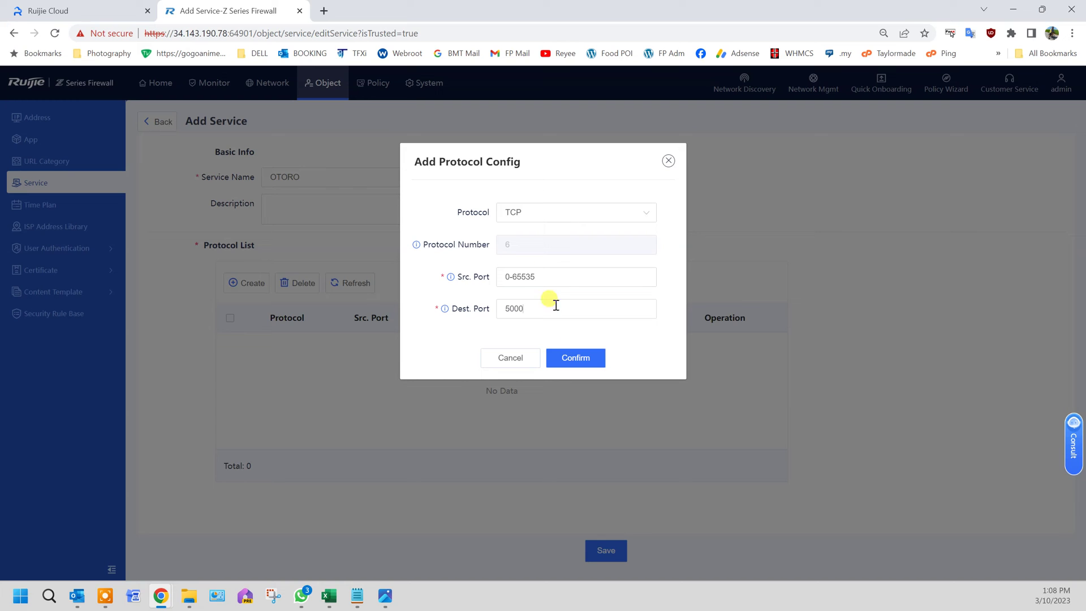
pyautogui.click(574, 357)
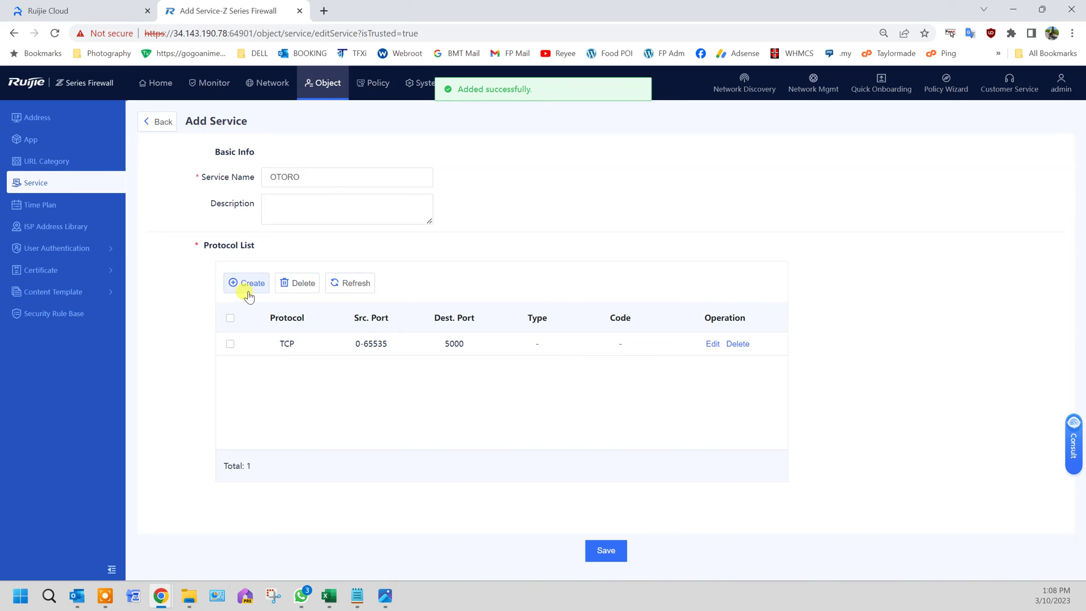
pyautogui.click(606, 549)
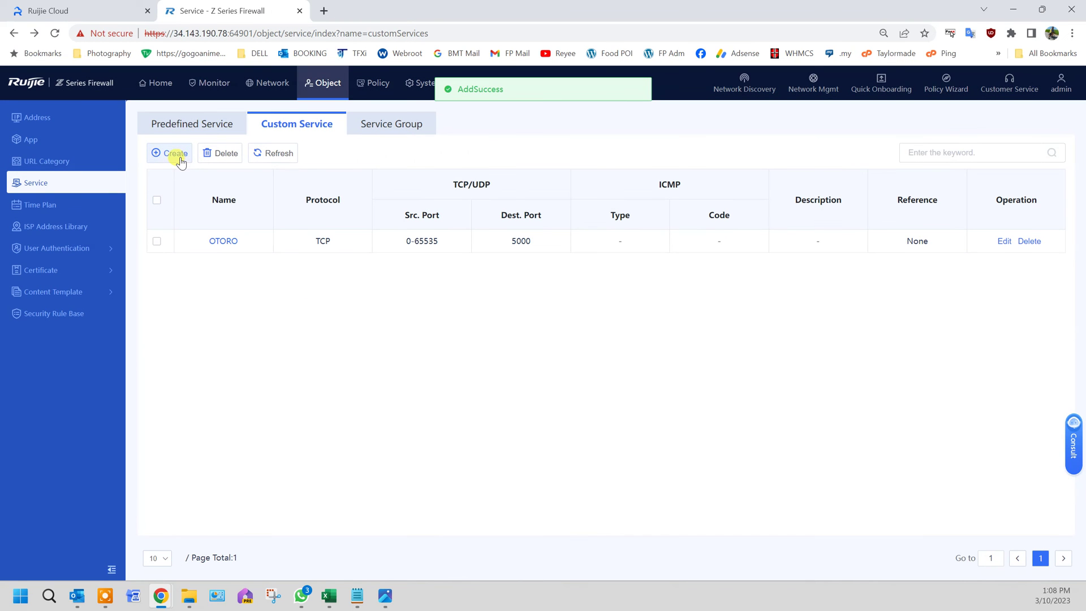
# Start custom service SAO with a TCP entry to destination port 4000.
pyautogui.click(180, 154)
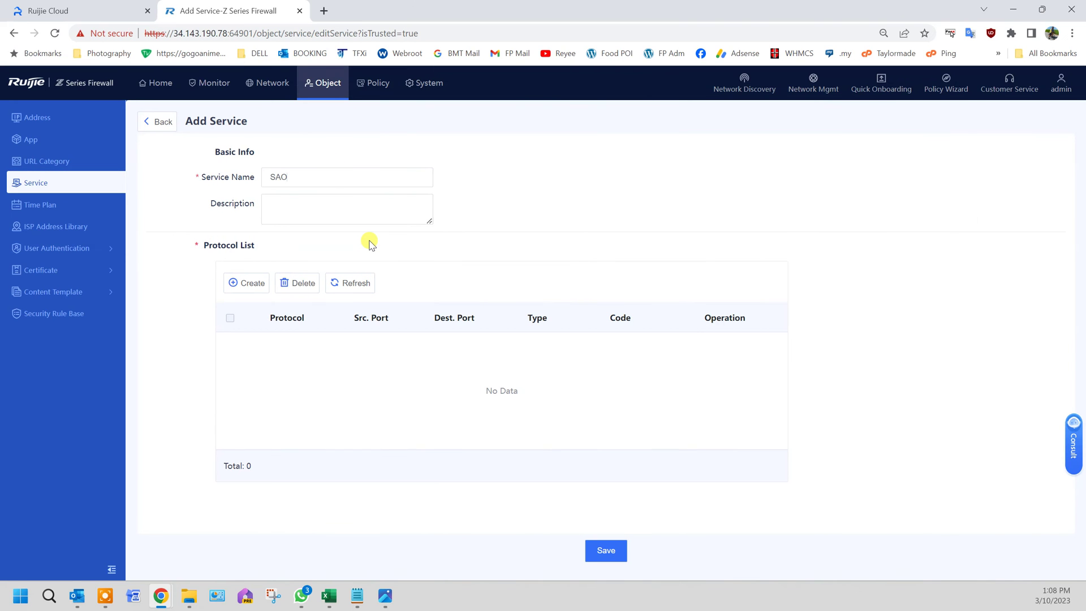
pyautogui.click(232, 283)
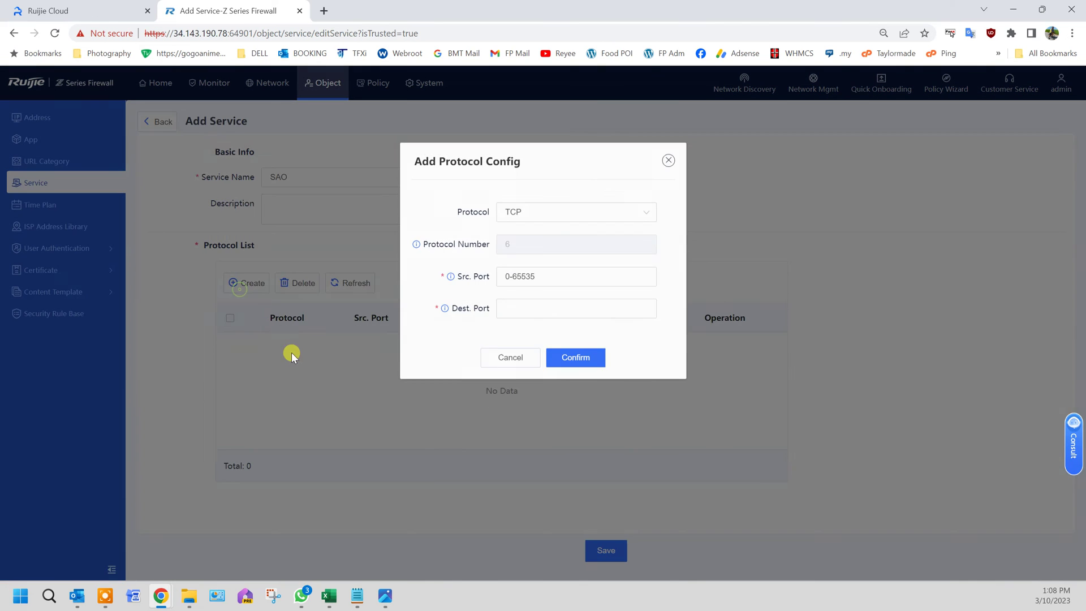
pyautogui.click(527, 309)
pyautogui.write('4000')
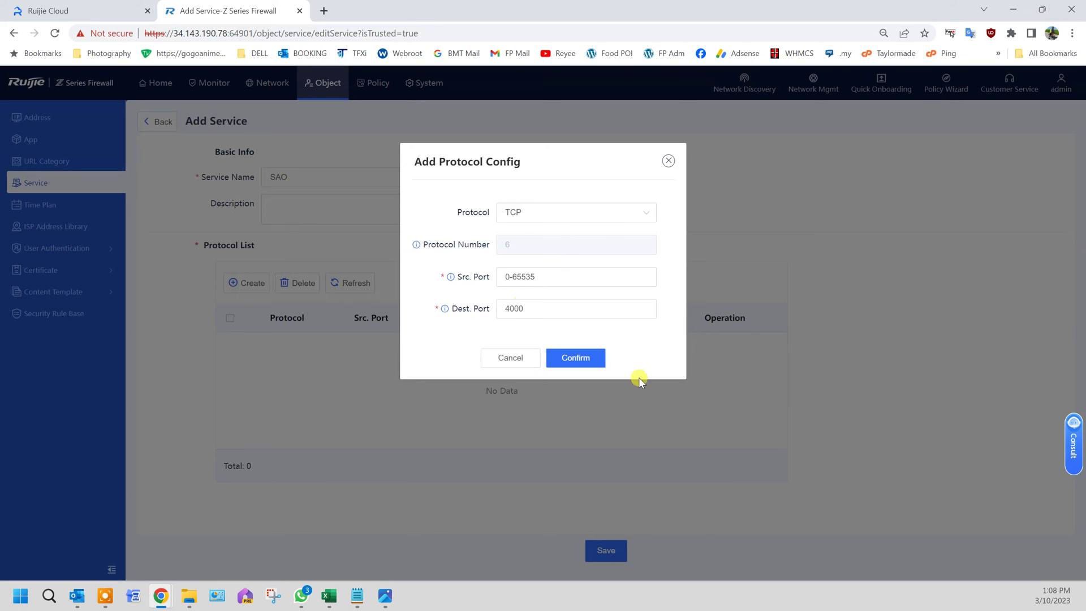
pyautogui.click(597, 361)
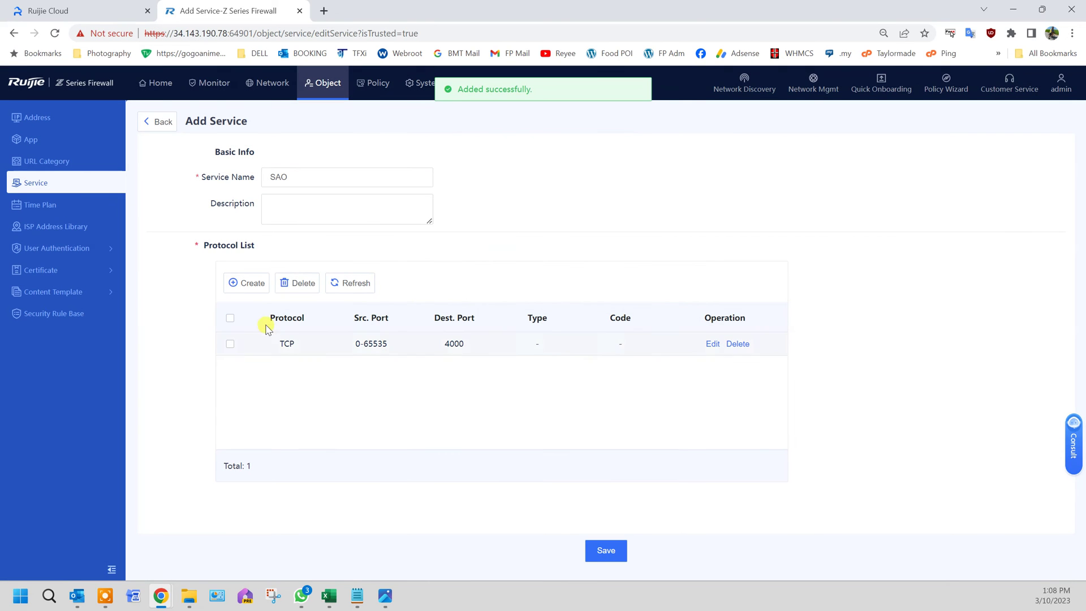
# Discard the rejected extra protocol entry and save the SAO service.
pyautogui.click(248, 283)
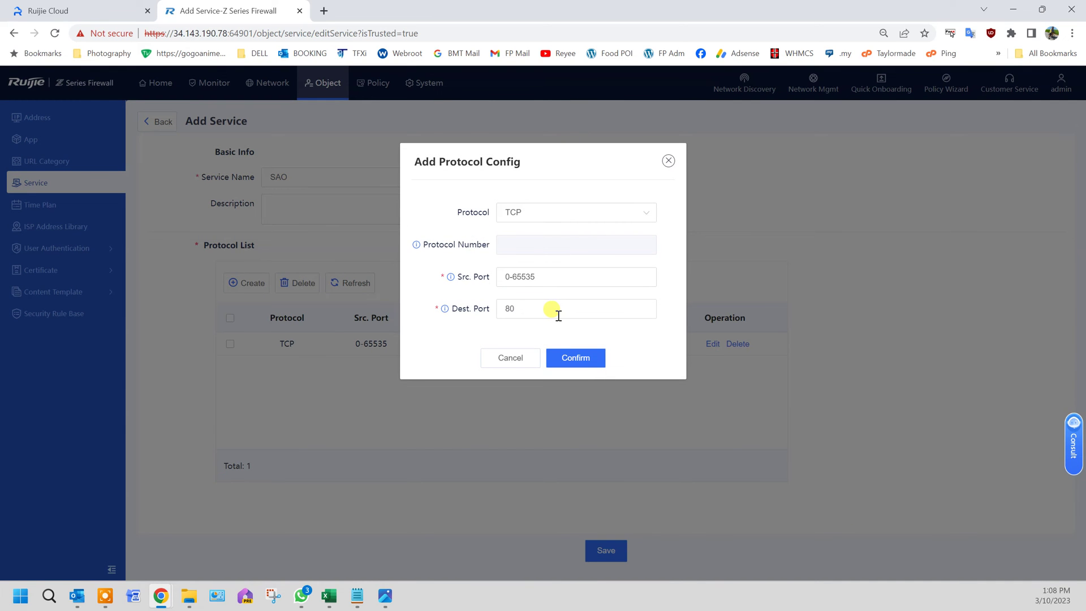
pyautogui.click(587, 360)
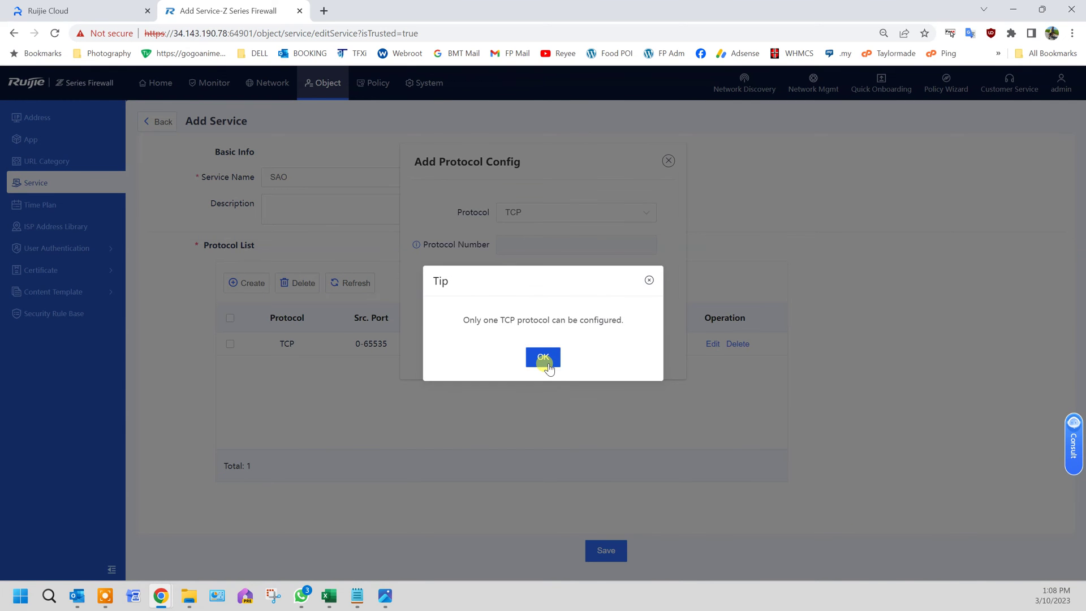
pyautogui.click(545, 358)
pyautogui.click(528, 364)
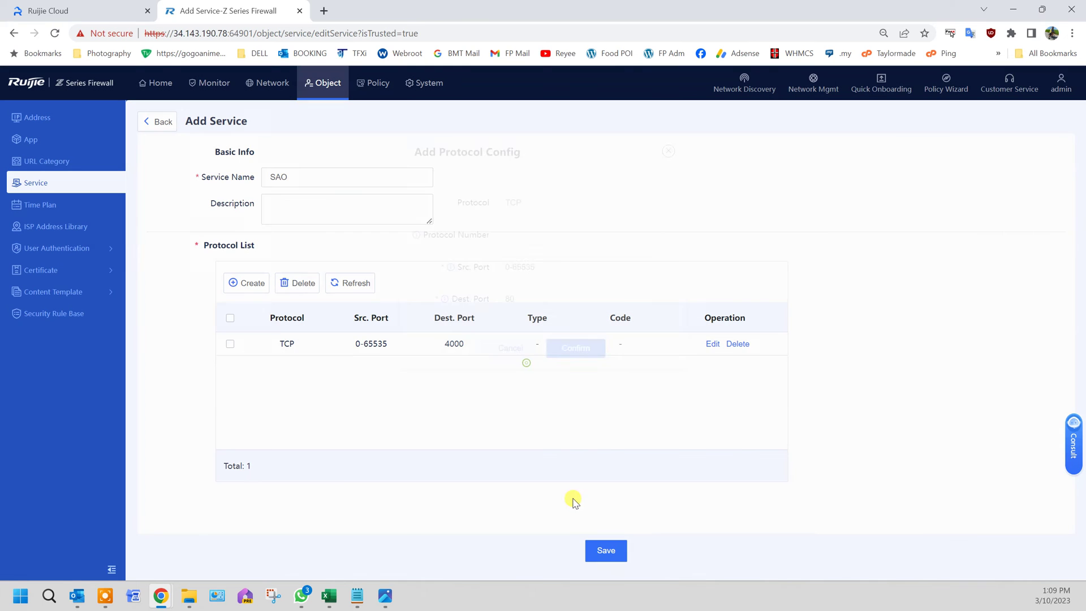
pyautogui.click(616, 556)
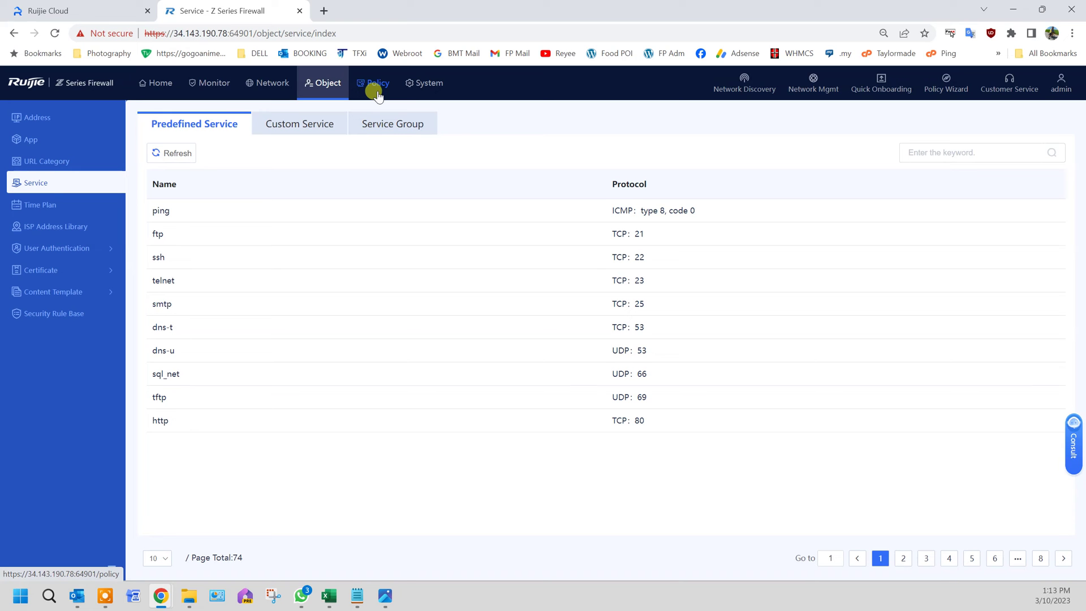
# Create a NAT address pool named SAO with IP 192.168.110.7.
pyautogui.click(378, 93)
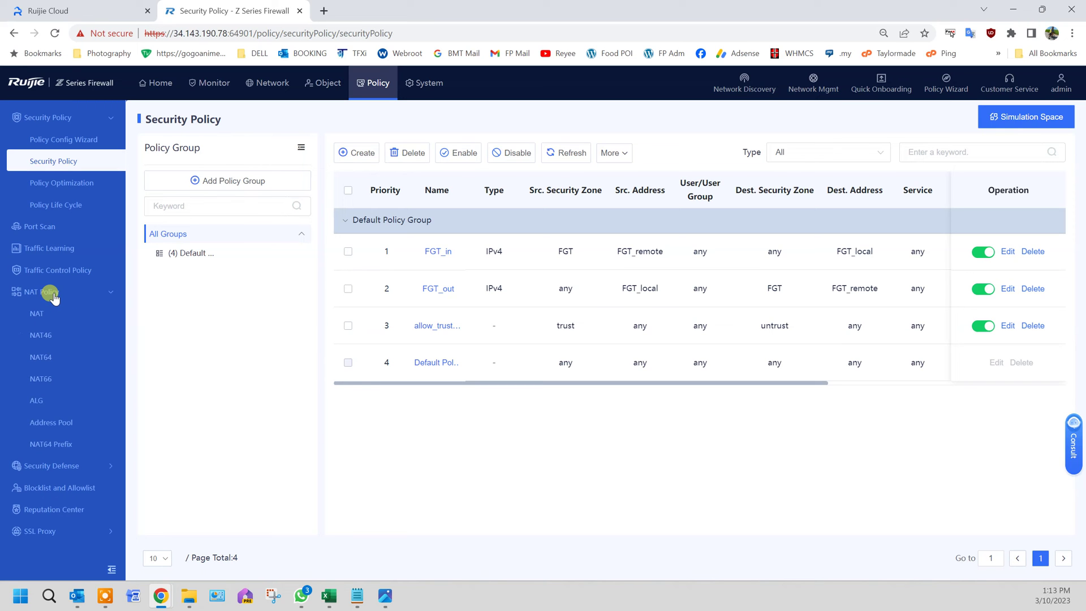
pyautogui.click(55, 423)
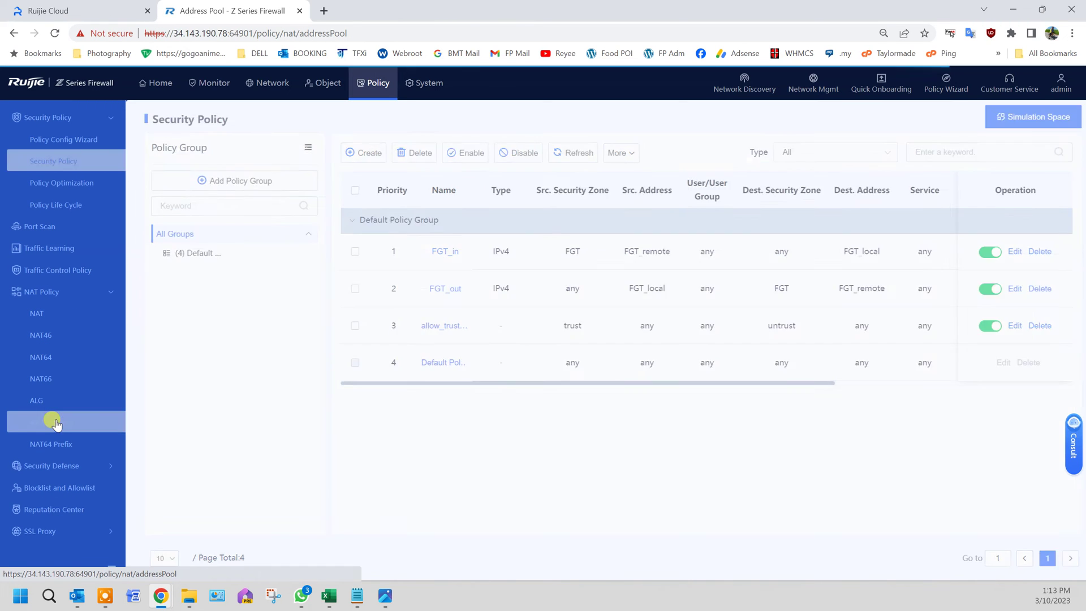
pyautogui.click(169, 161)
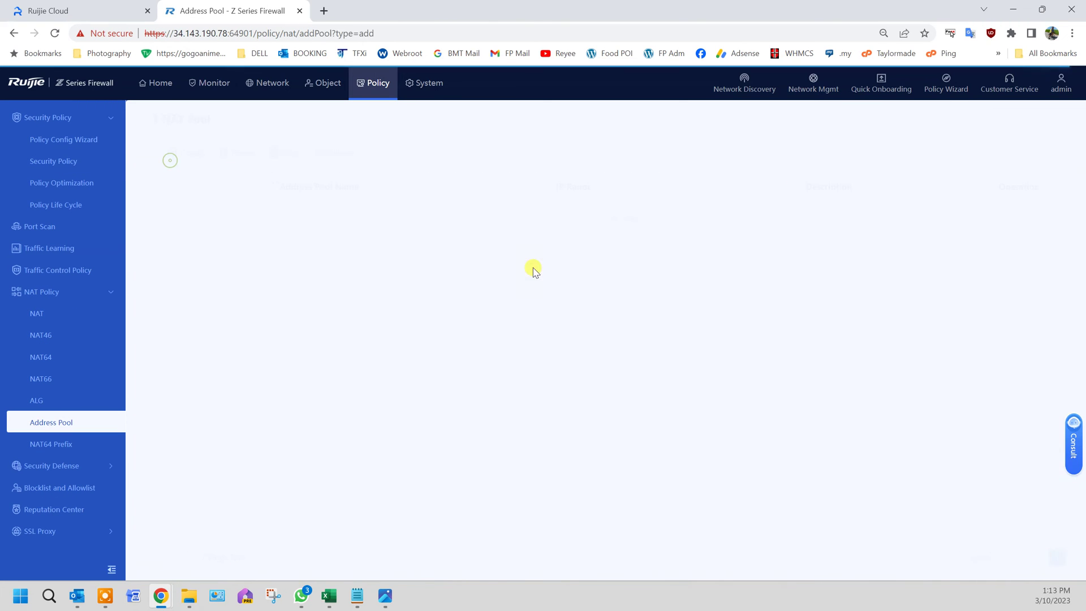
pyautogui.click(365, 151)
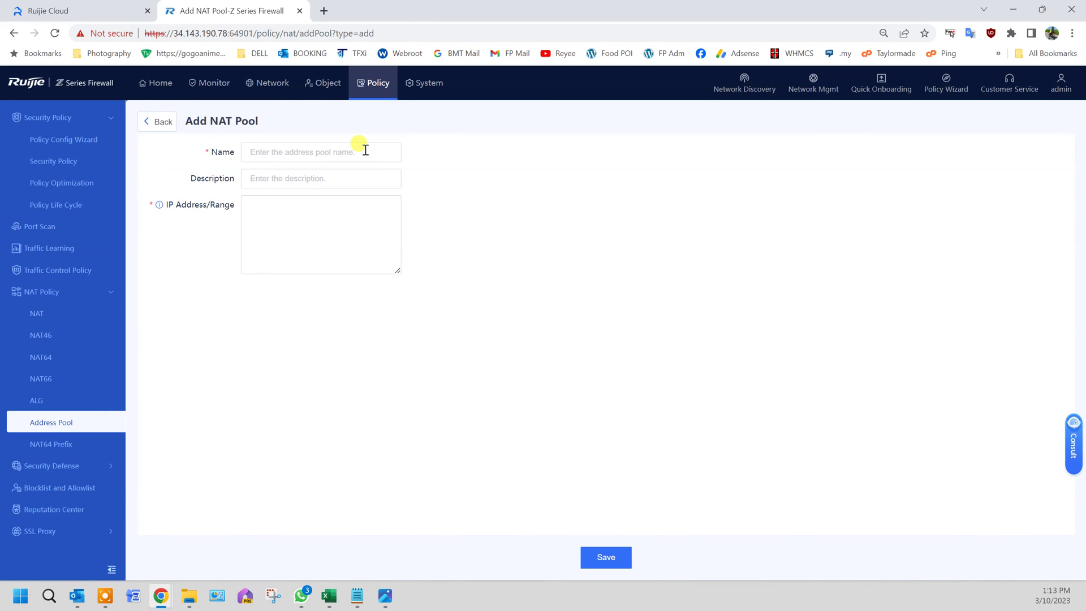
pyautogui.write('SAO')
pyautogui.click(317, 231)
pyautogui.write('192.168.110.')
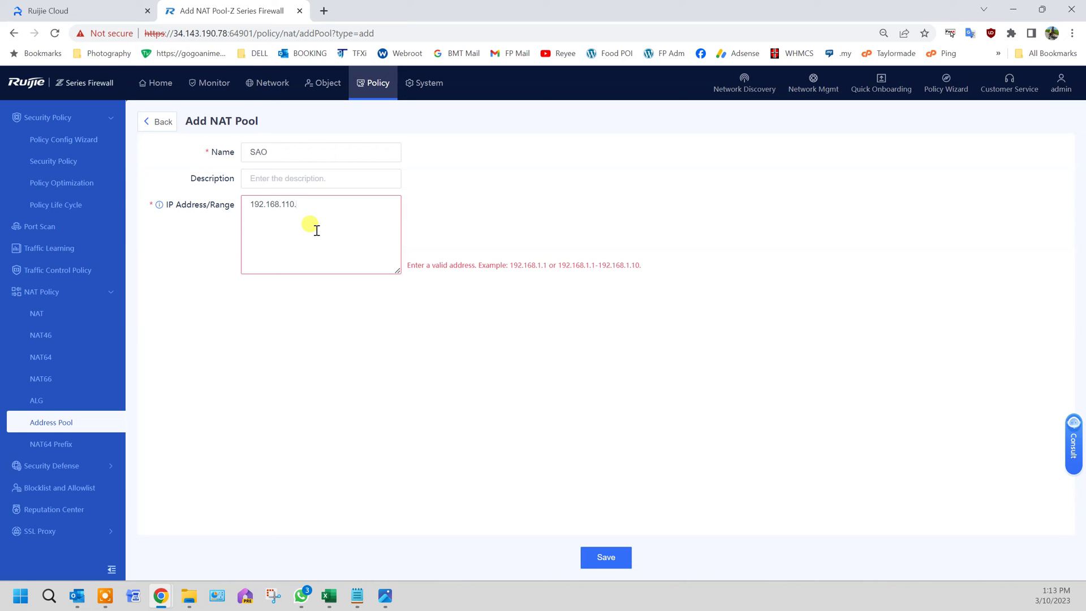
pyautogui.write('5')
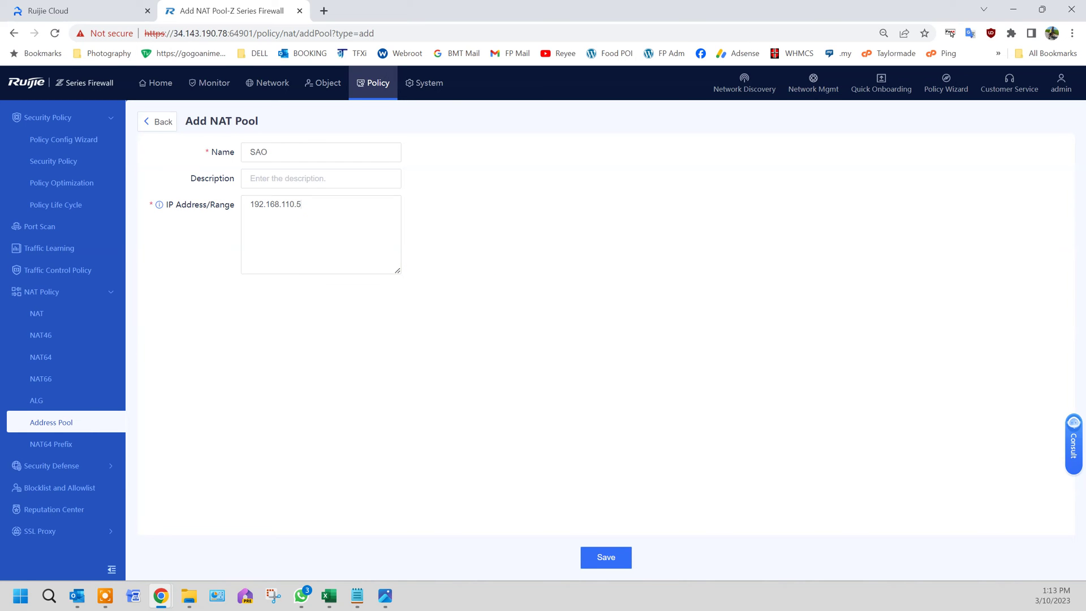
pyautogui.press('BackSpace')
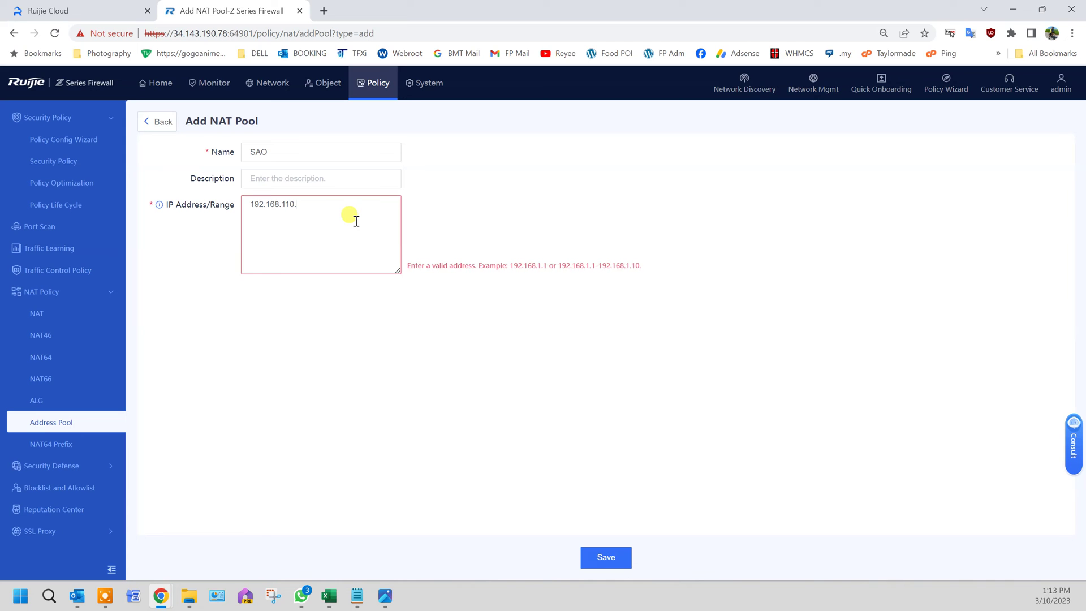
pyautogui.write('7')
pyautogui.click(606, 558)
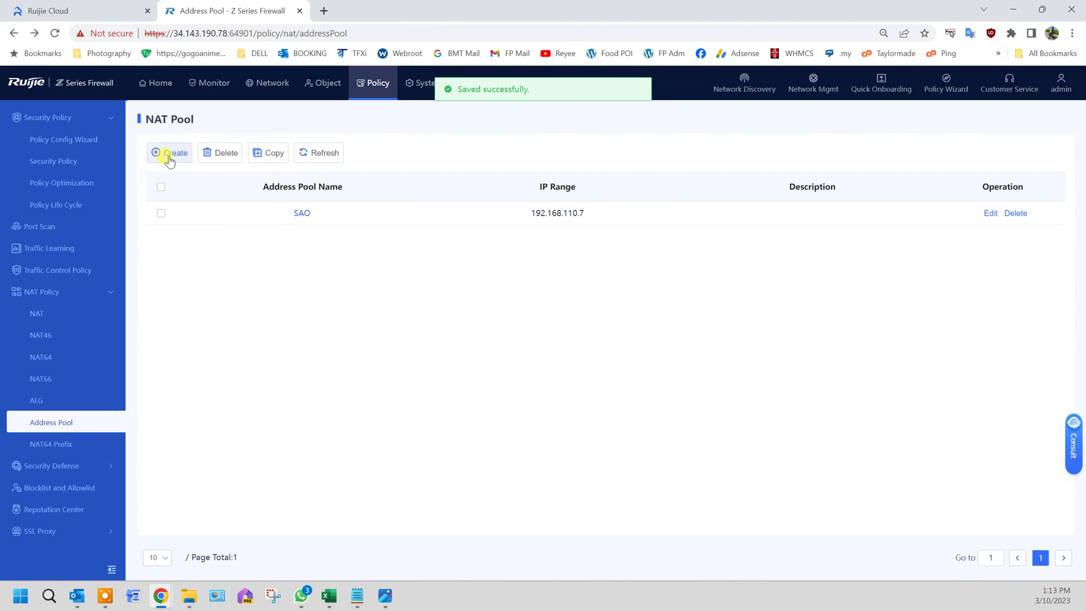
# Create a second NAT address pool named OTORO with IP 192.168.110.7.
pyautogui.click(168, 154)
pyautogui.click(328, 152)
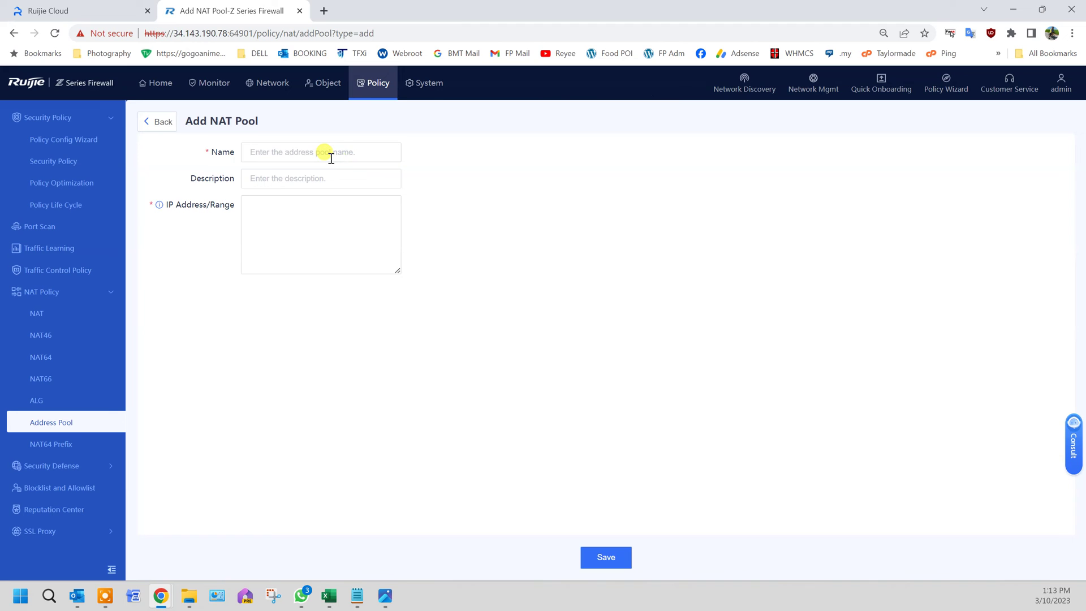
pyautogui.write('OTORO')
pyautogui.click(321, 241)
pyautogui.write('192.1')
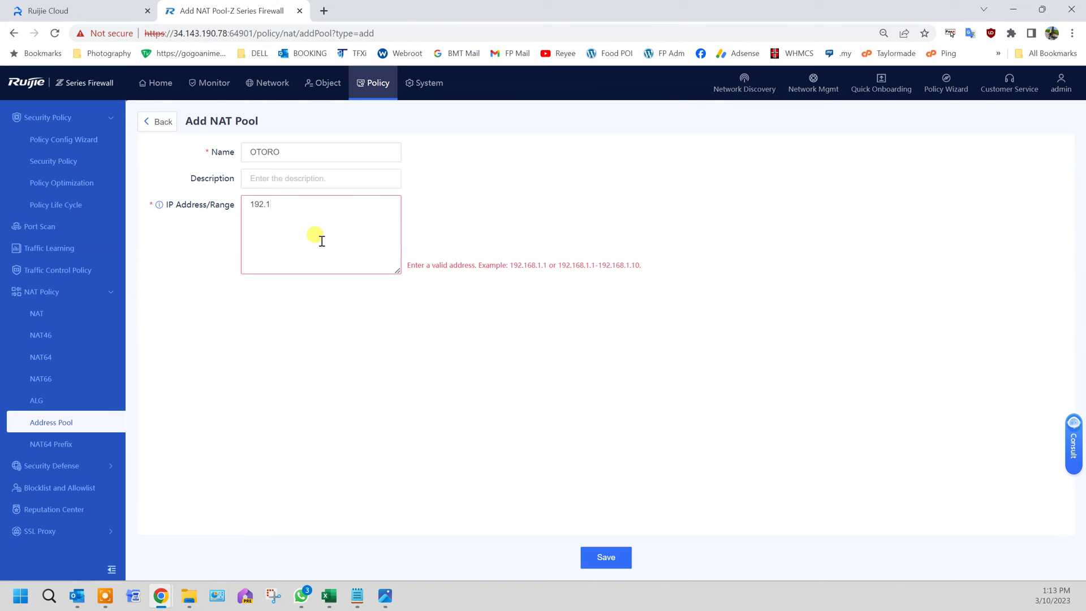
pyautogui.write('68.110.7')
pyautogui.click(606, 557)
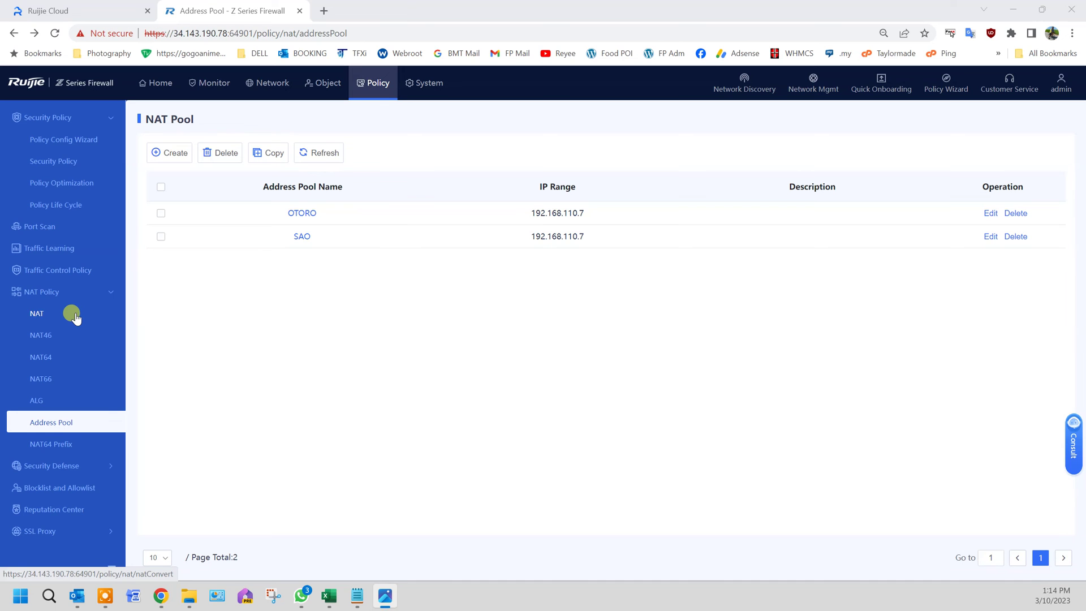
# Review the existing nat_rule SNAT rule, save it unchanged, then start a new NAT rule.
pyautogui.click(35, 315)
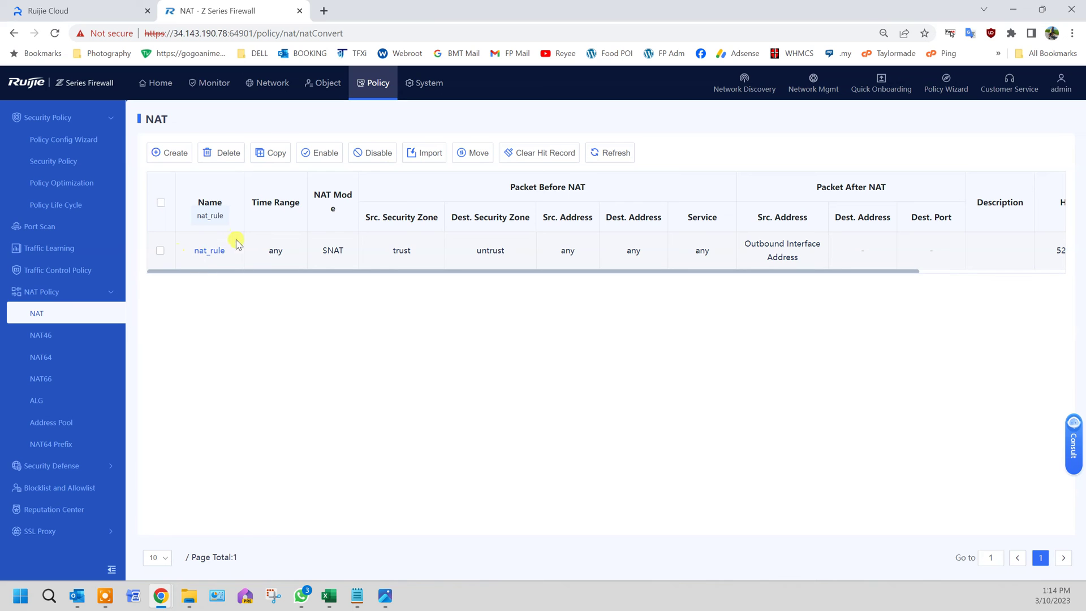
pyautogui.click(209, 252)
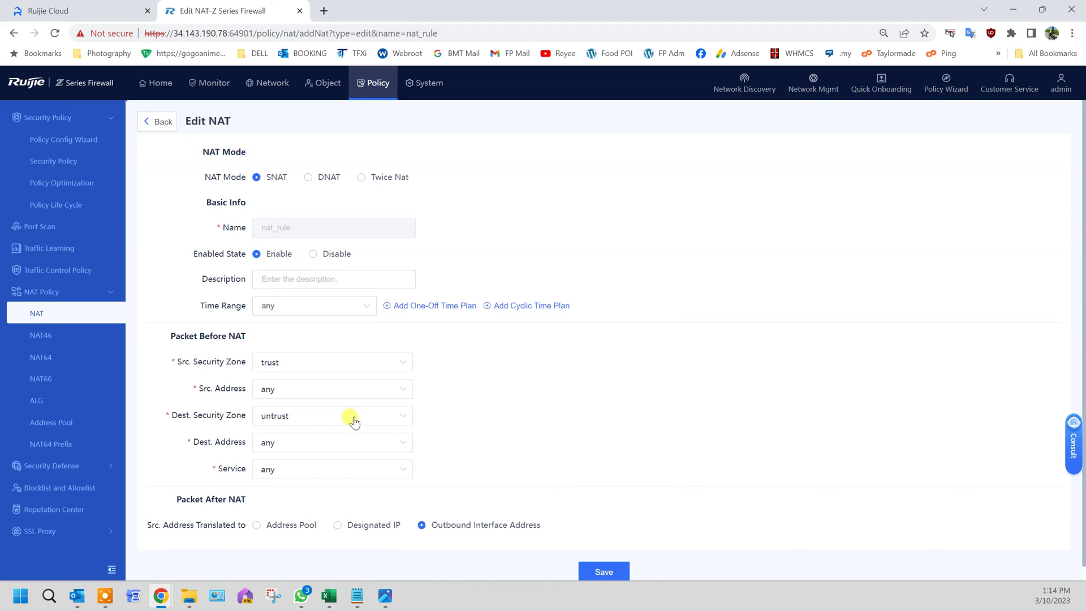
pyautogui.scroll(-1, 356, 435)
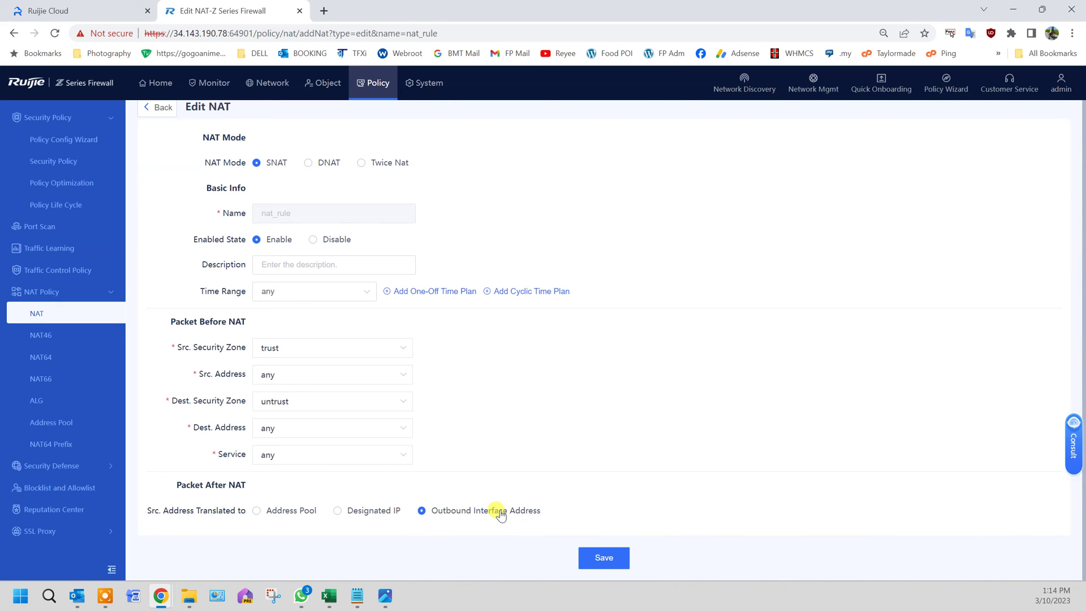
pyautogui.click(601, 558)
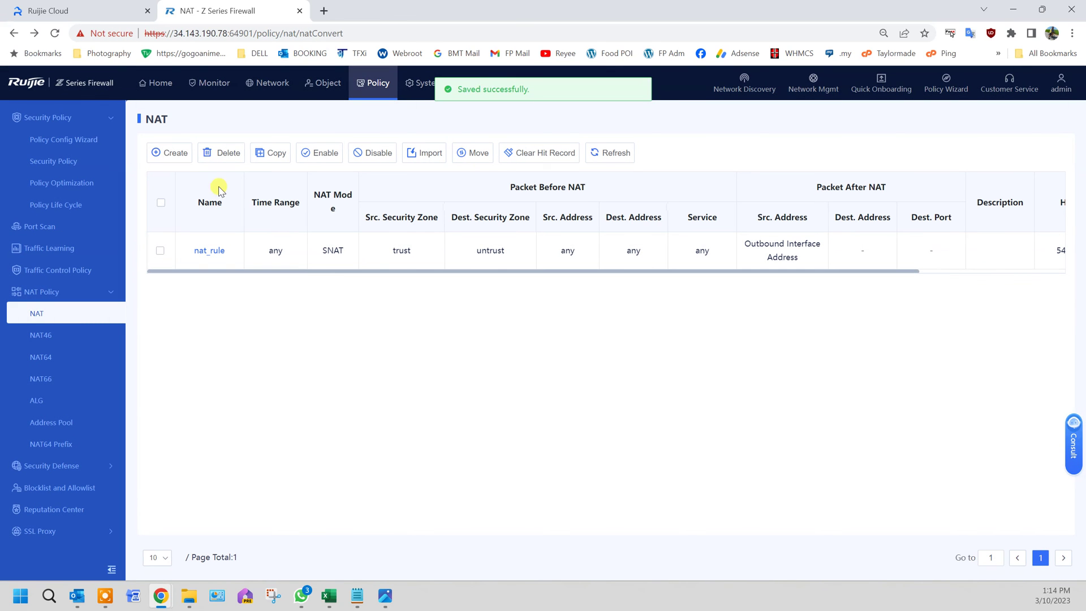
pyautogui.click(170, 153)
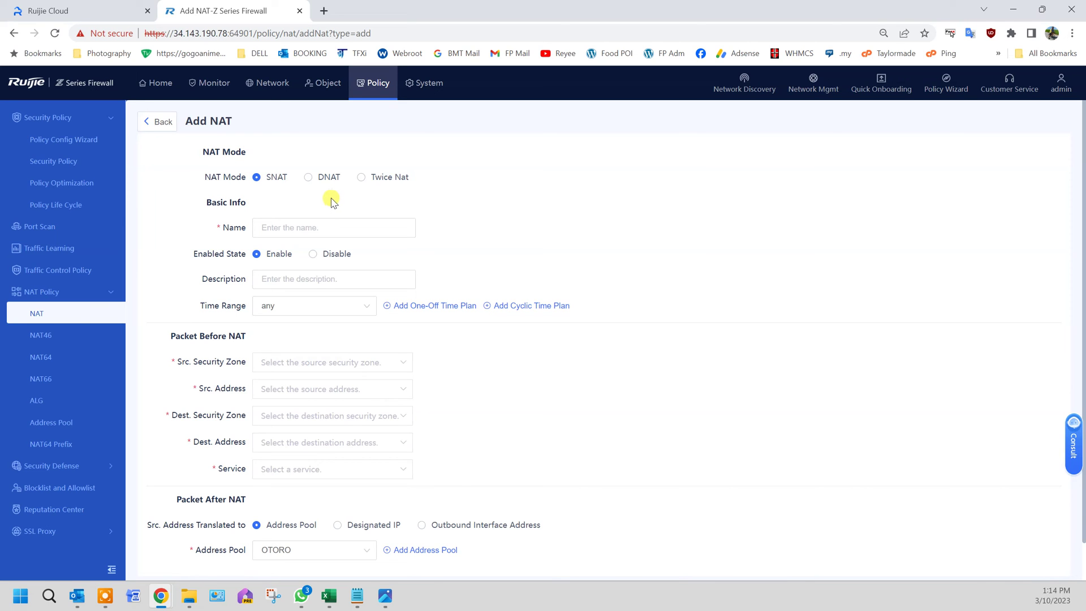
# Make the new rule a DNAT rule named OTORO: source zone and address any, destination OTORO.
pyautogui.click(309, 178)
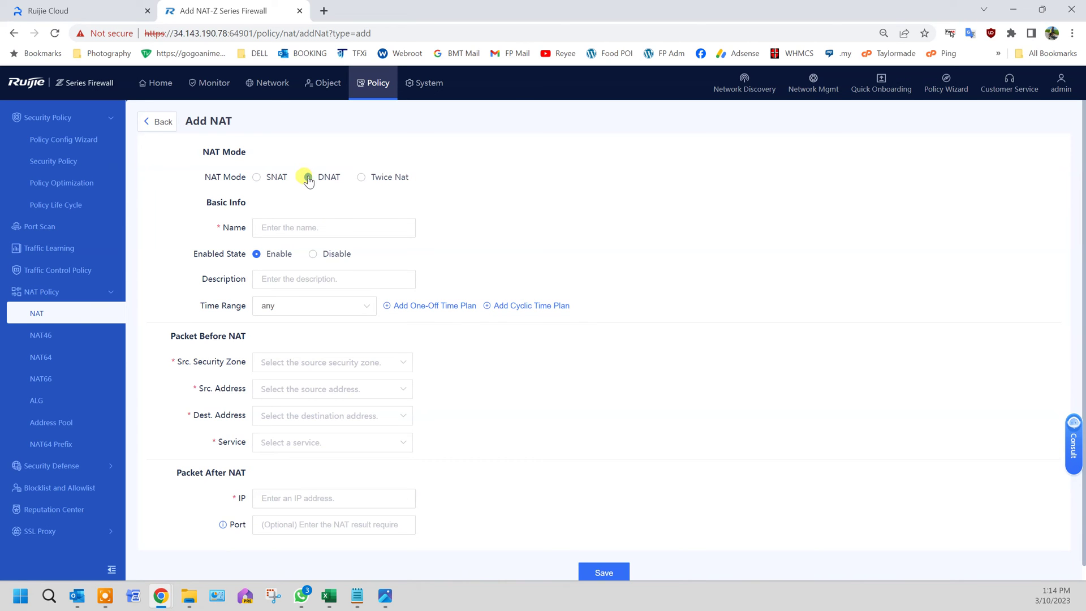
pyautogui.click(319, 230)
pyautogui.write('OTORO')
pyautogui.click(308, 366)
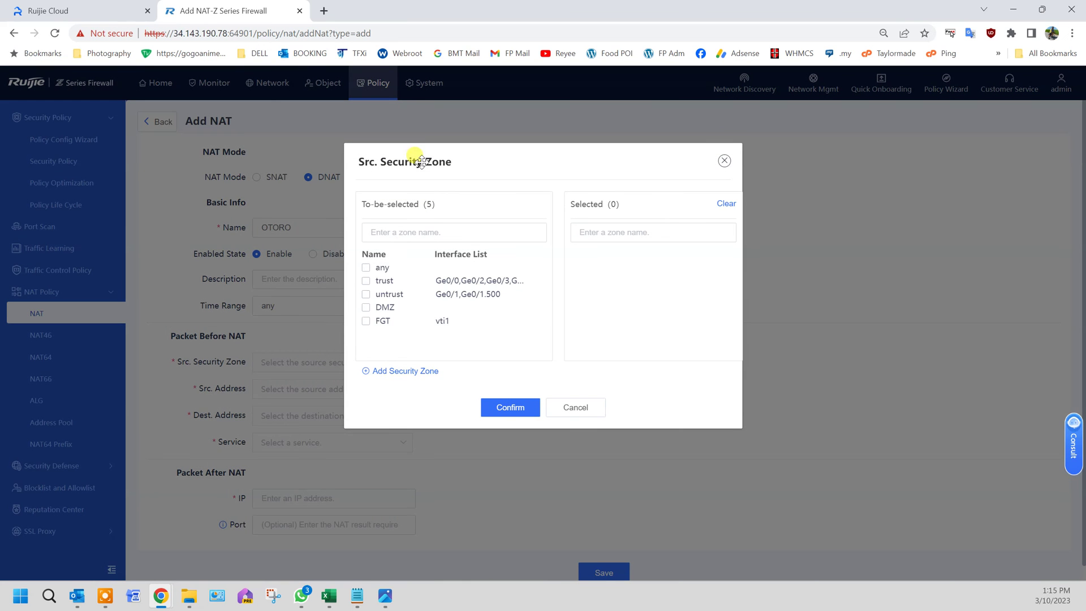
pyautogui.click(365, 270)
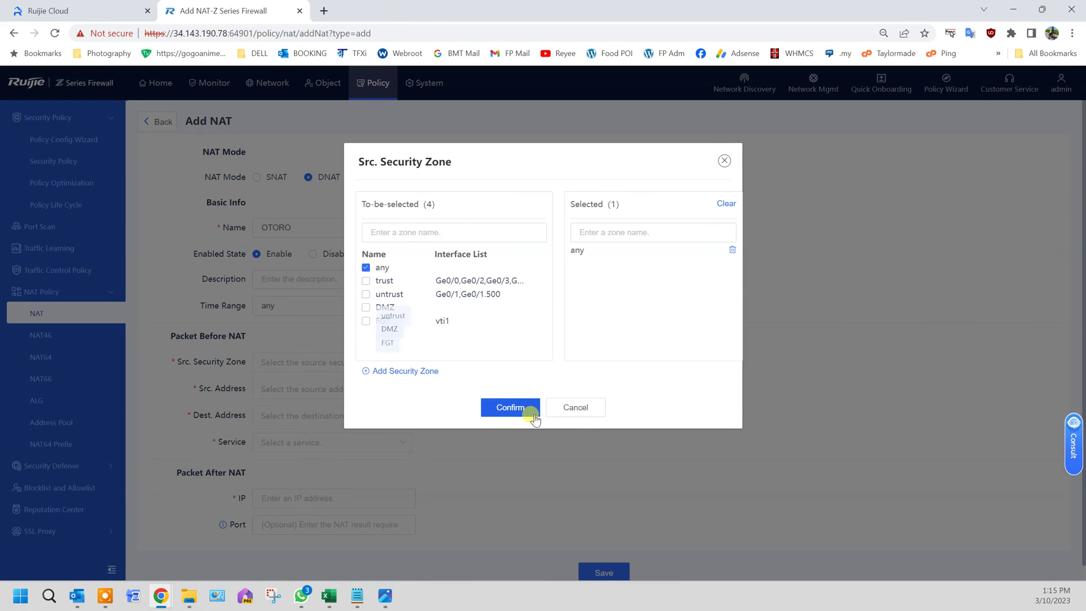
pyautogui.click(511, 408)
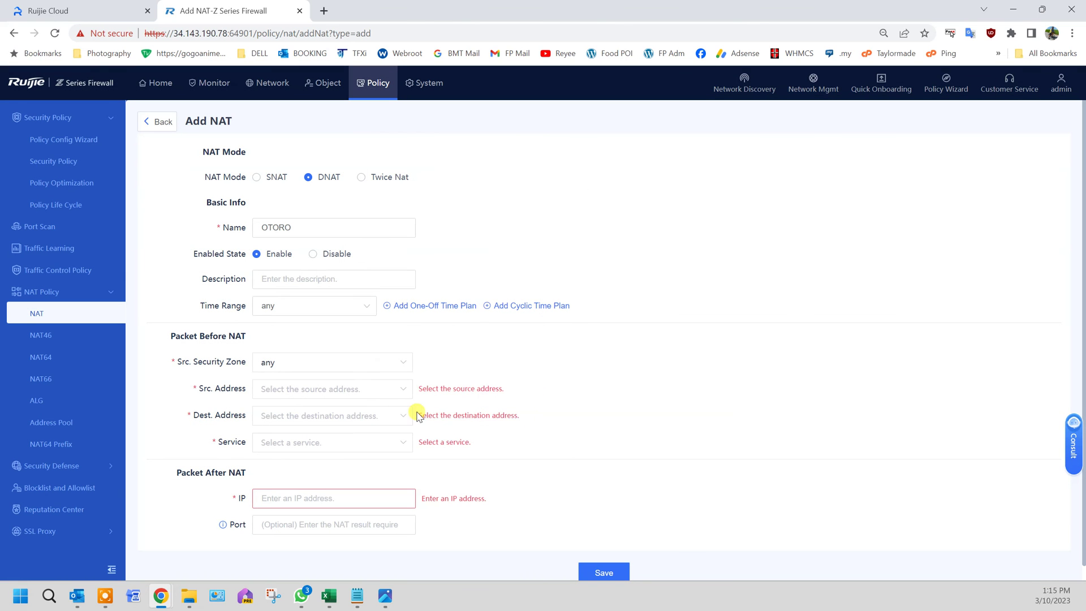
pyautogui.click(379, 395)
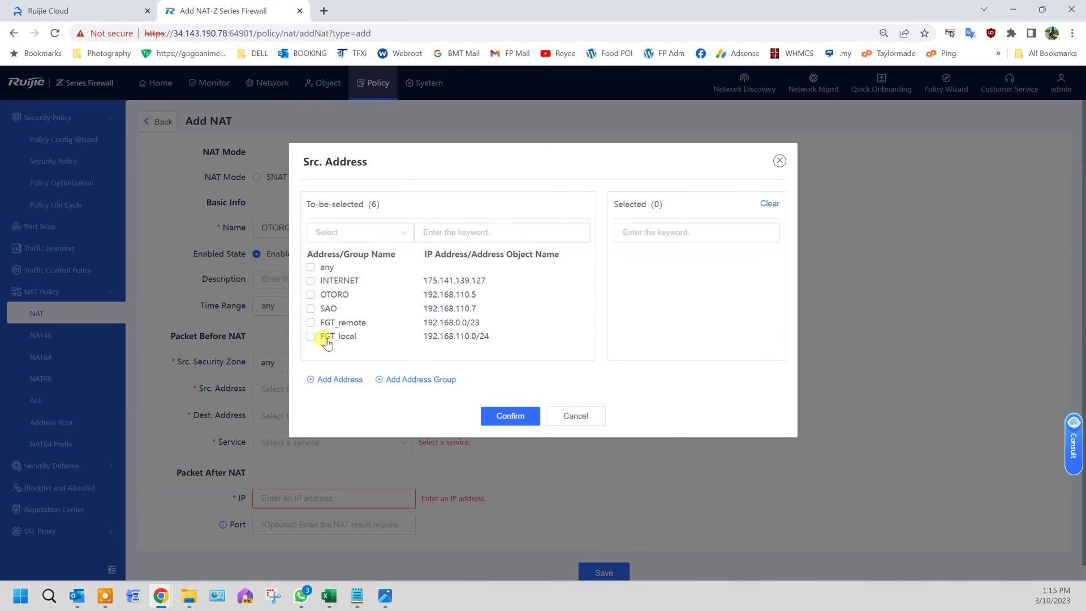
pyautogui.click(311, 267)
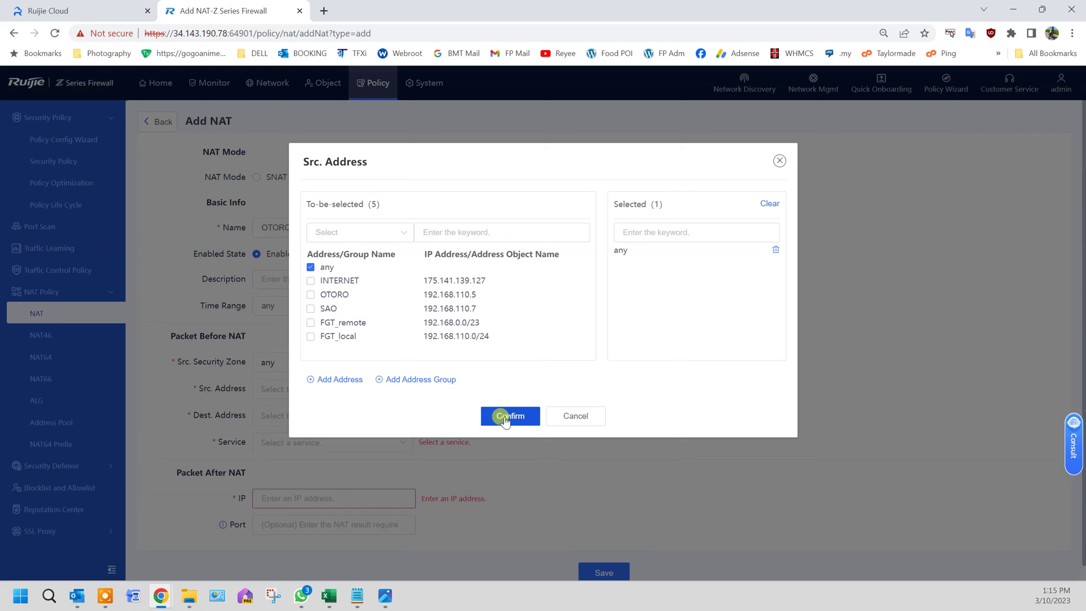
pyautogui.click(500, 416)
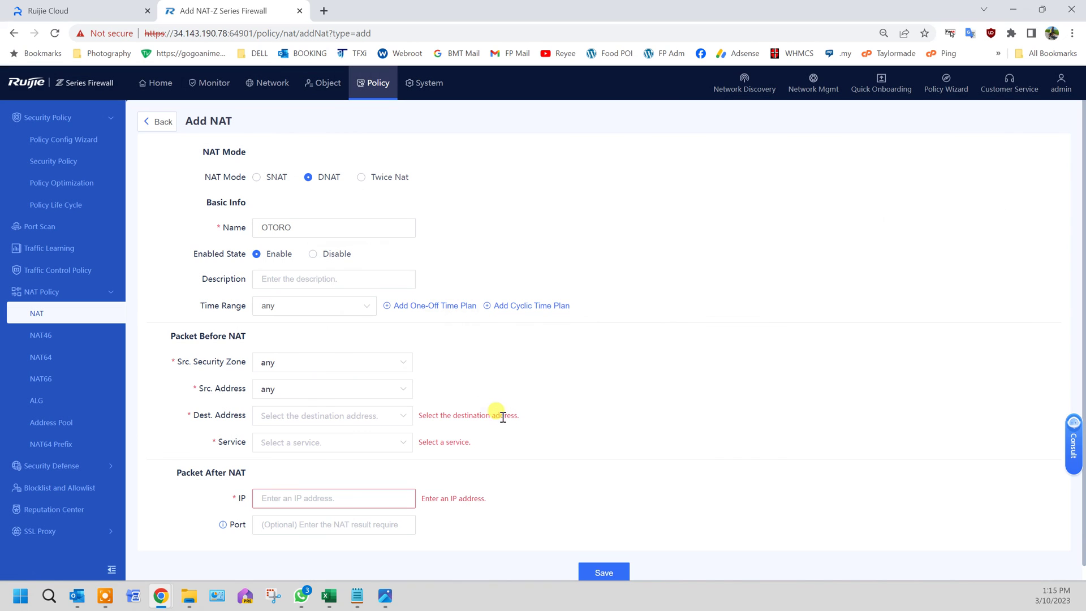
pyautogui.click(362, 417)
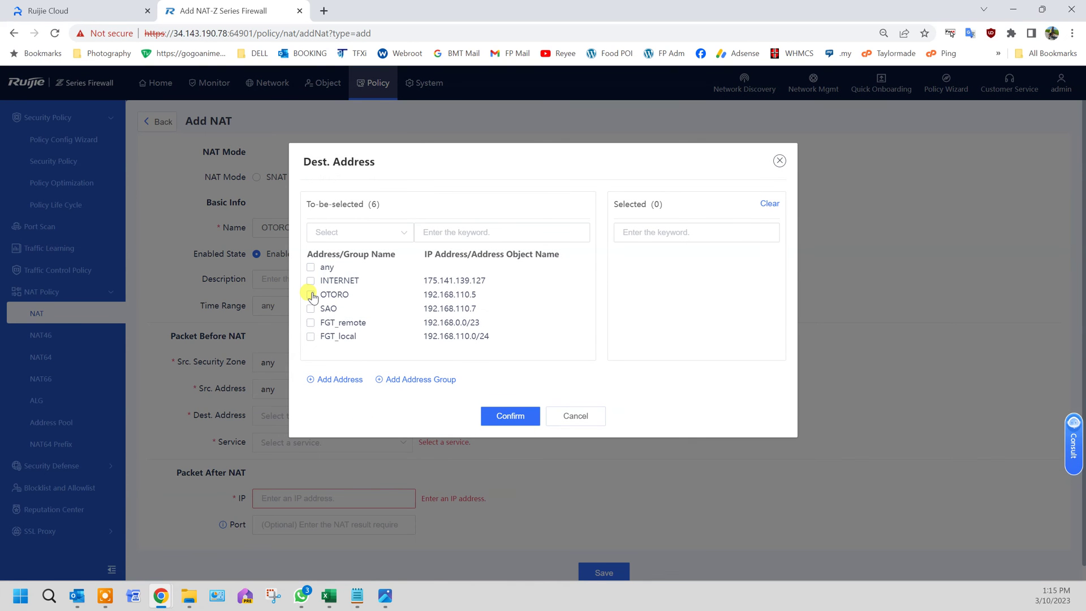
pyautogui.click(311, 295)
pyautogui.click(505, 416)
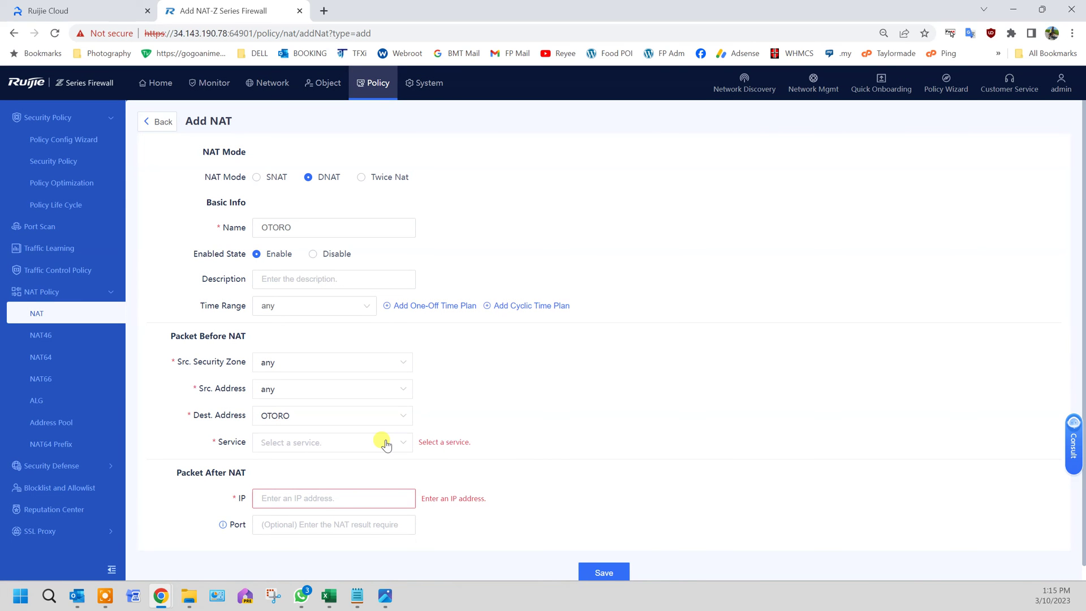
# Set the service to OTORO, translate to 192.168.110.5 port 5000, and save the rule.
pyautogui.click(387, 445)
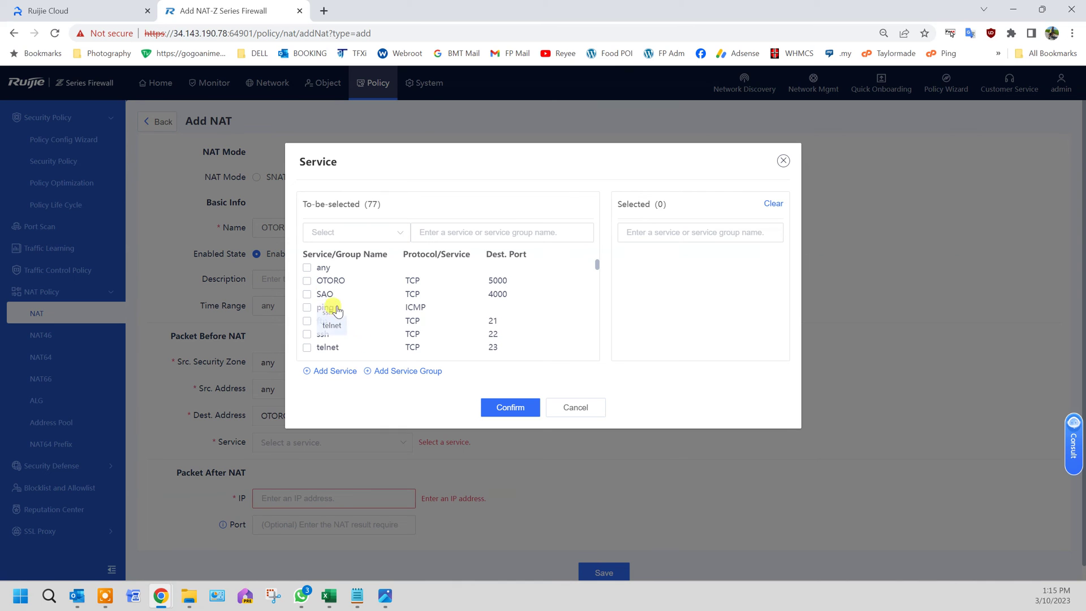
pyautogui.click(306, 282)
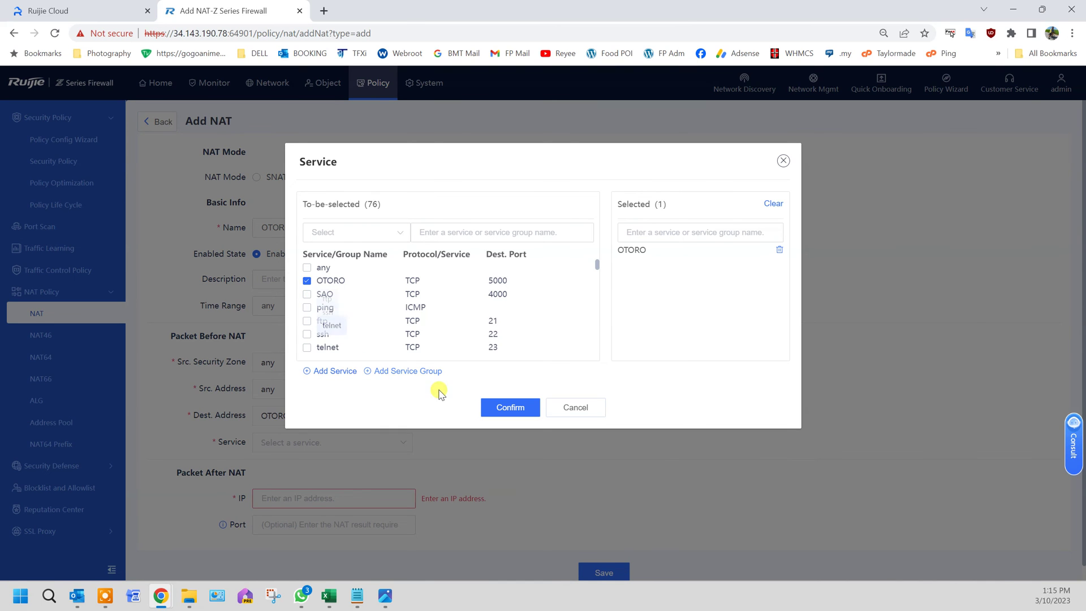
pyautogui.click(500, 409)
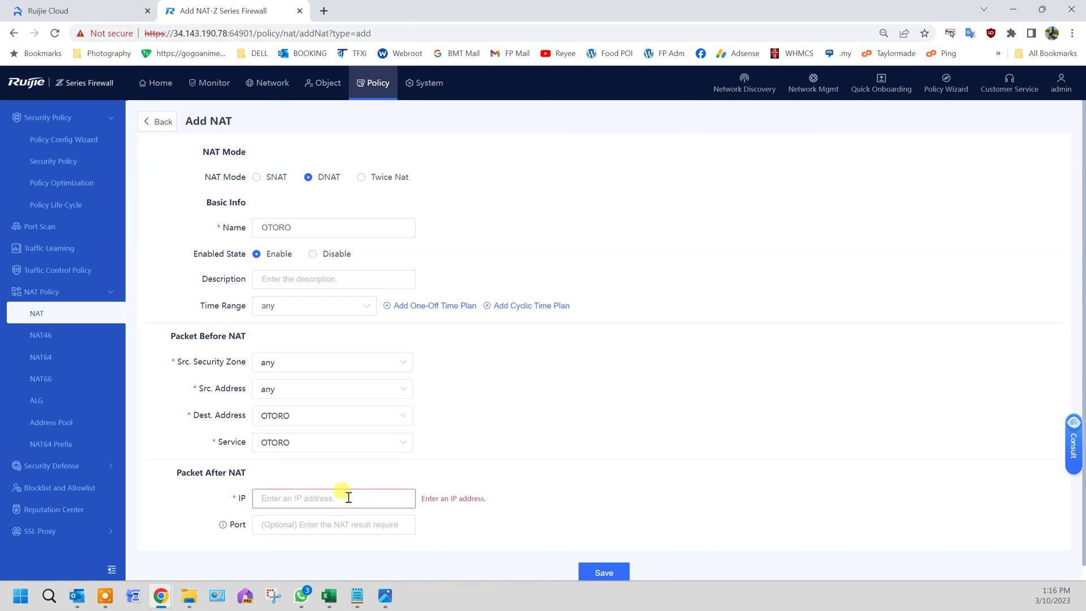
pyautogui.write('192.168.110')
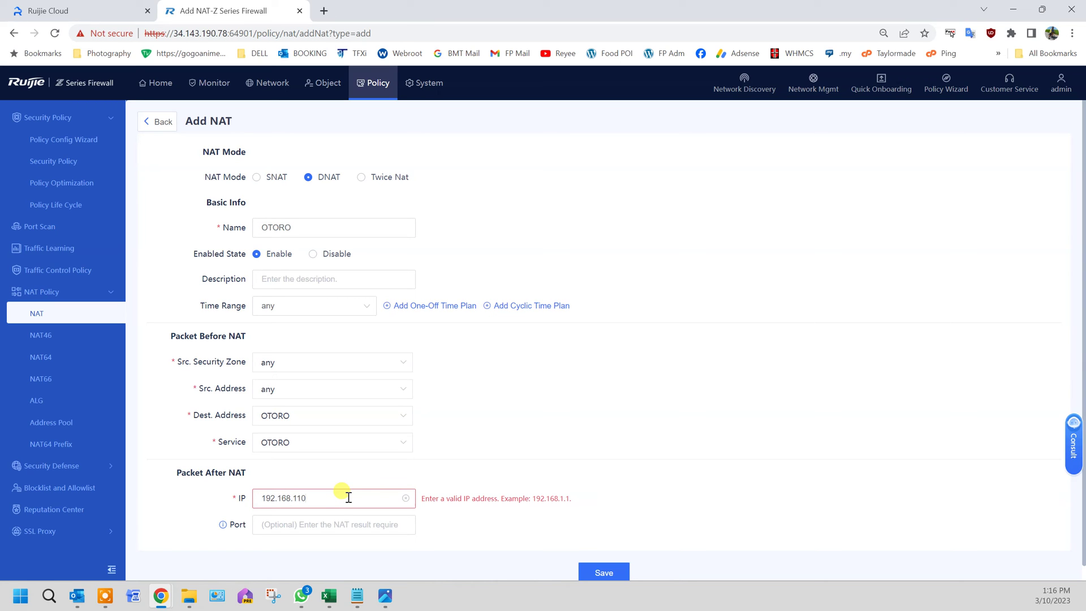
pyautogui.write('.5')
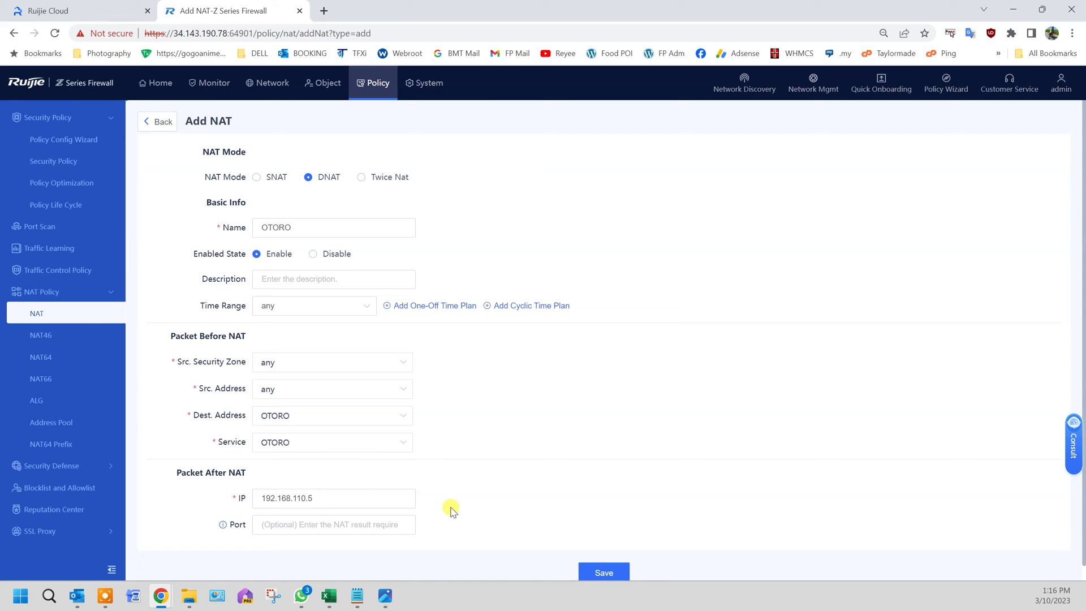
pyautogui.press('Tab')
pyautogui.write('50')
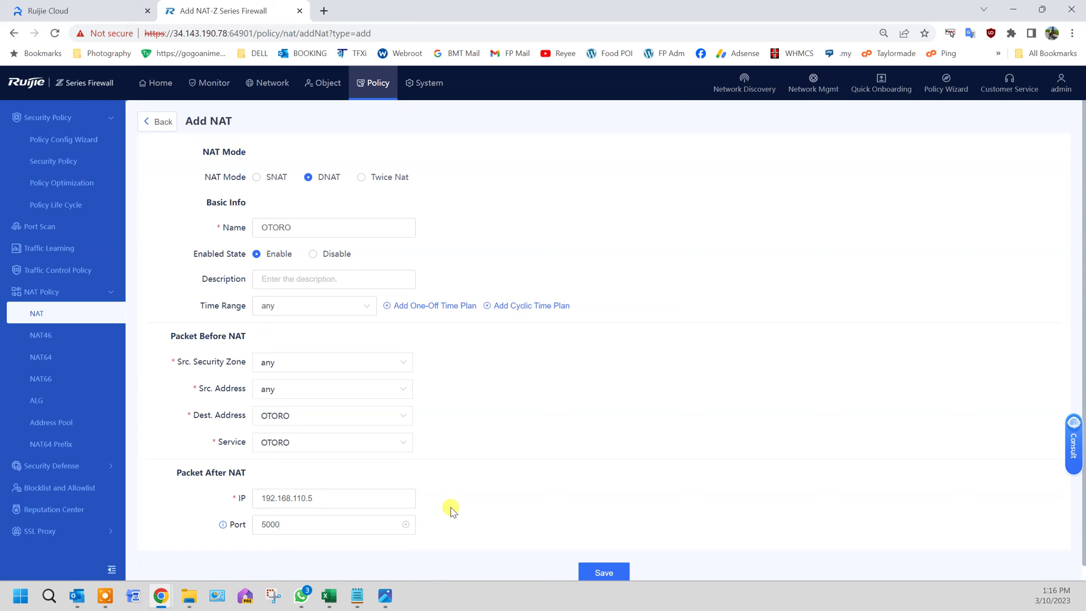
pyautogui.click(602, 572)
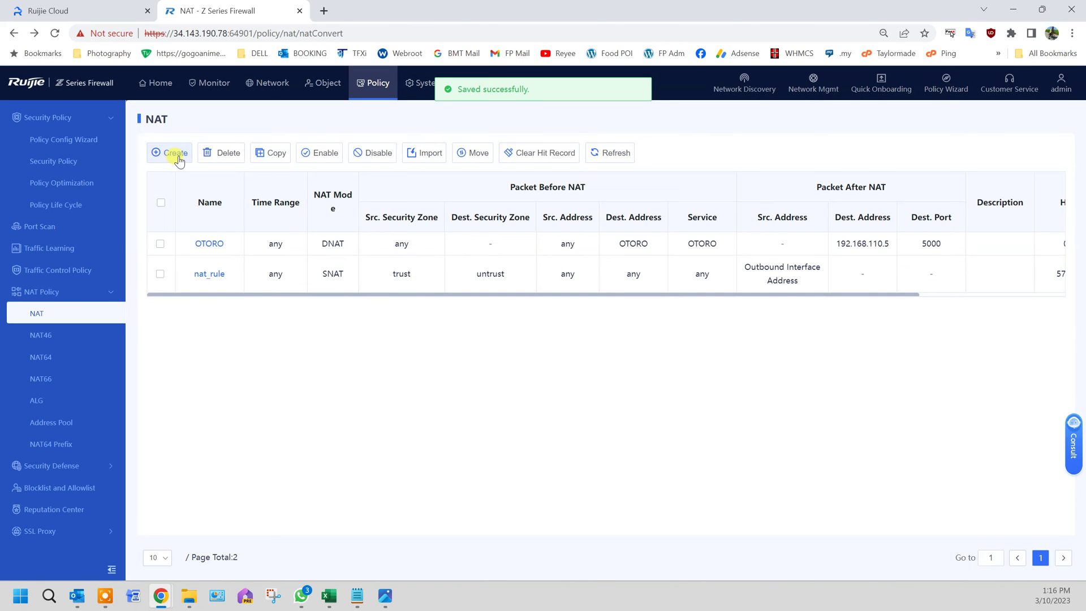
# Start a DNAT rule named SAO: source zone and address any, destination SAO.
pyautogui.click(175, 153)
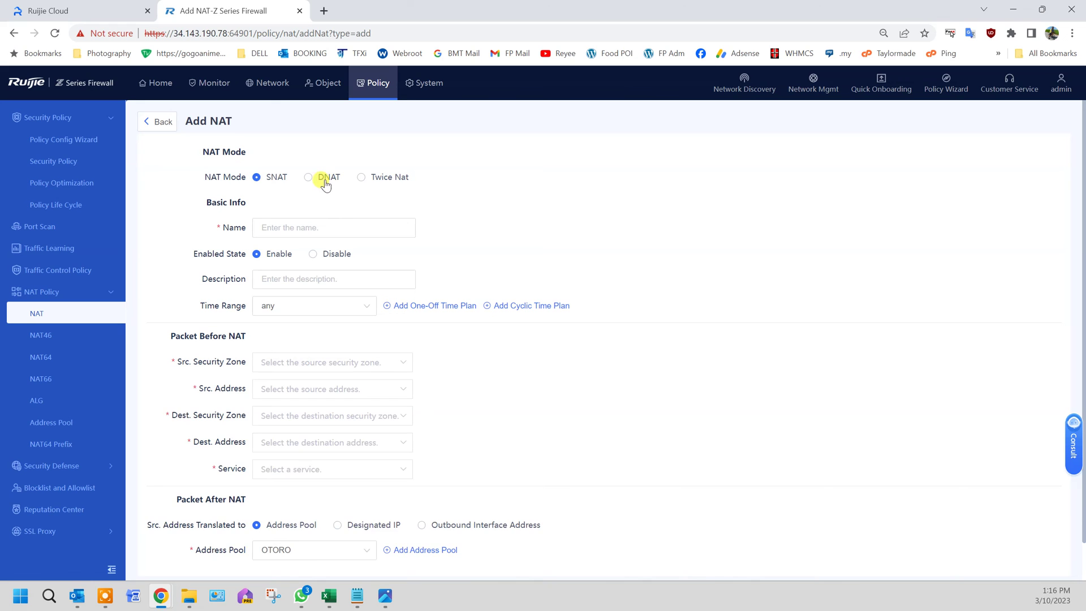
pyautogui.click(320, 177)
pyautogui.click(297, 233)
pyautogui.write('SAO')
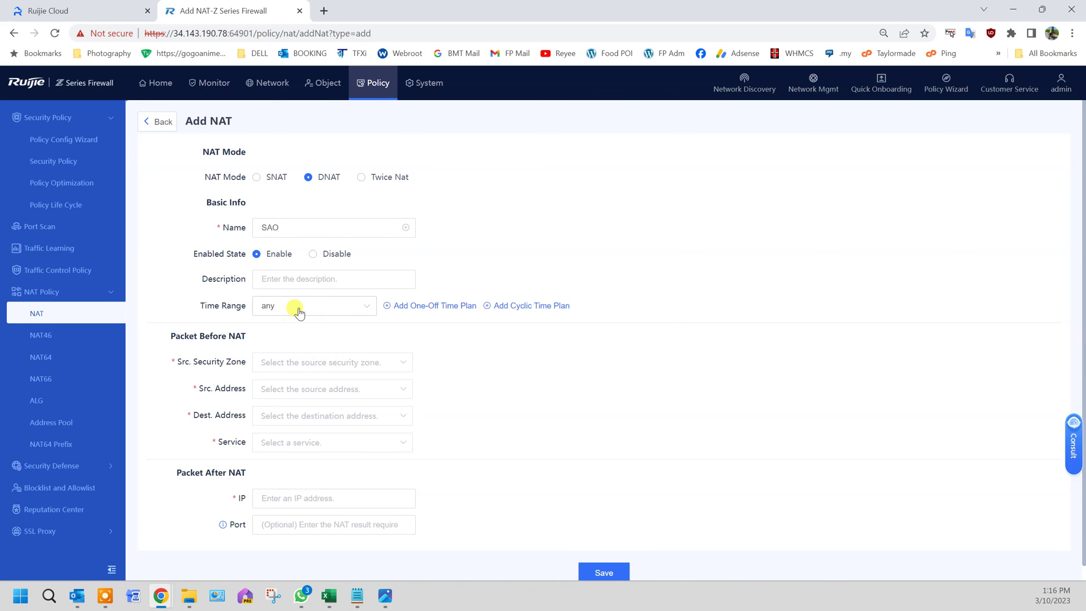
pyautogui.click(286, 365)
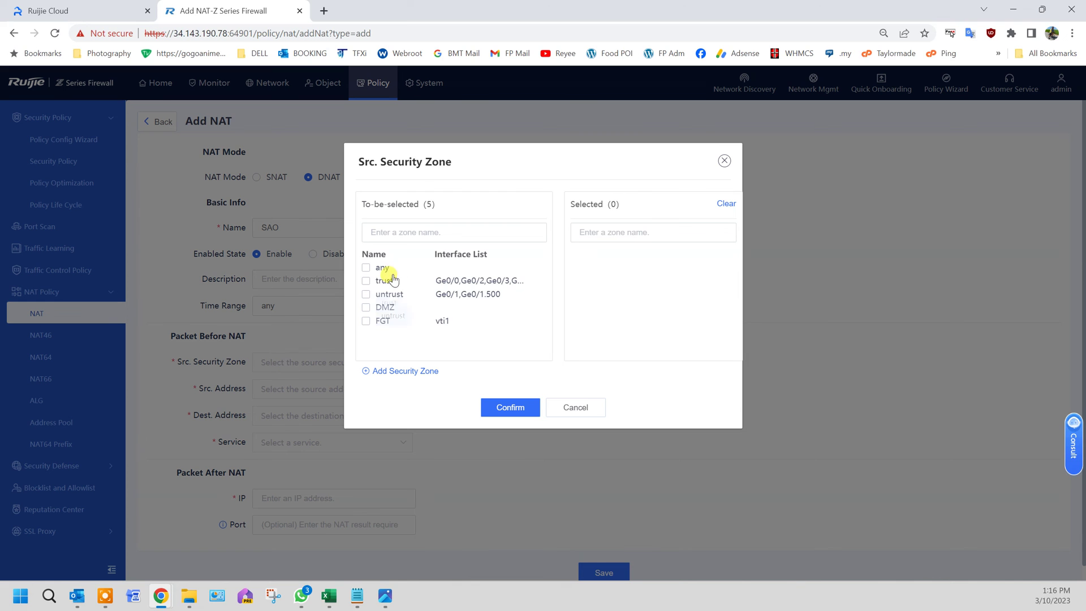
pyautogui.click(366, 269)
pyautogui.click(510, 408)
pyautogui.click(295, 388)
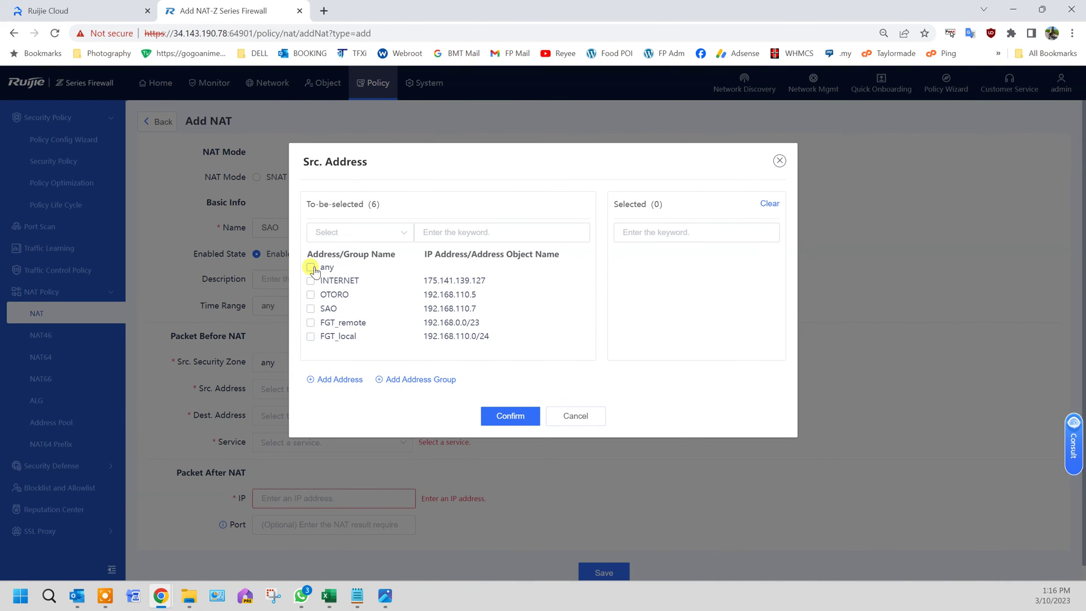
pyautogui.click(315, 270)
pyautogui.click(517, 422)
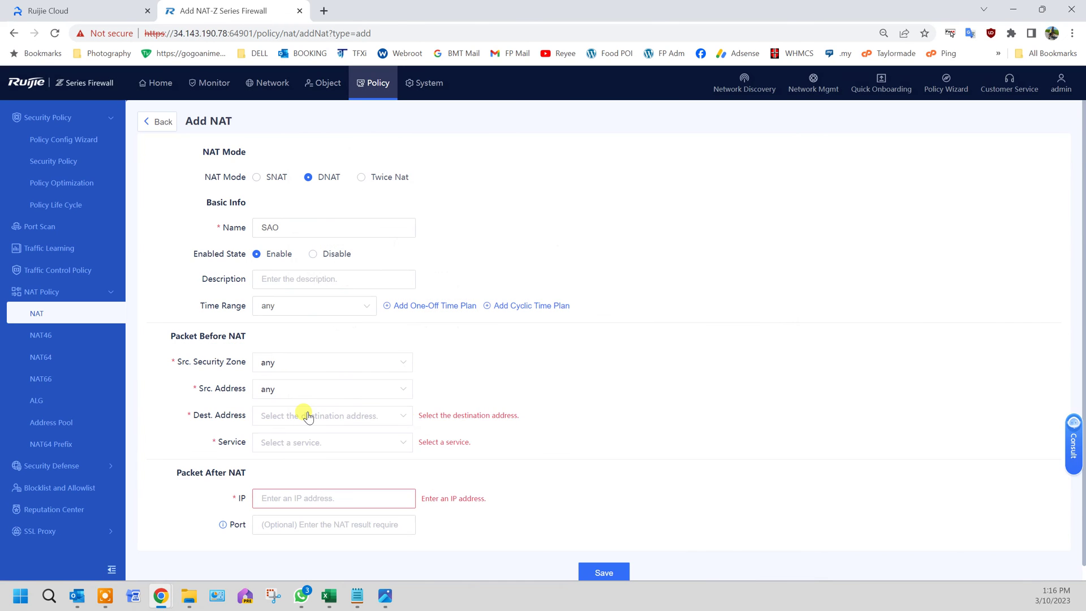
pyautogui.click(304, 416)
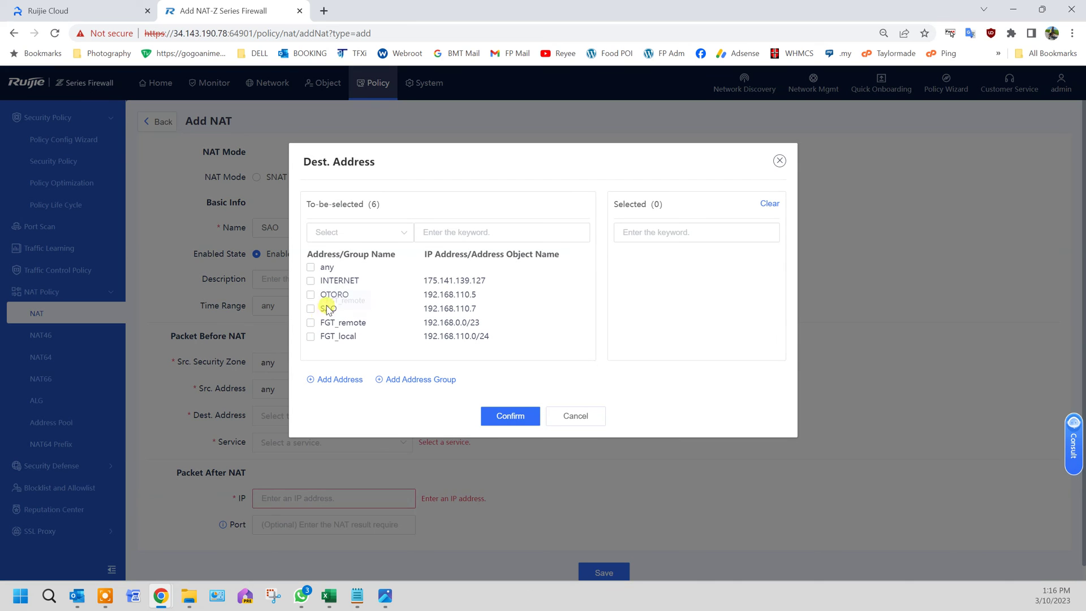
pyautogui.click(310, 308)
pyautogui.click(506, 417)
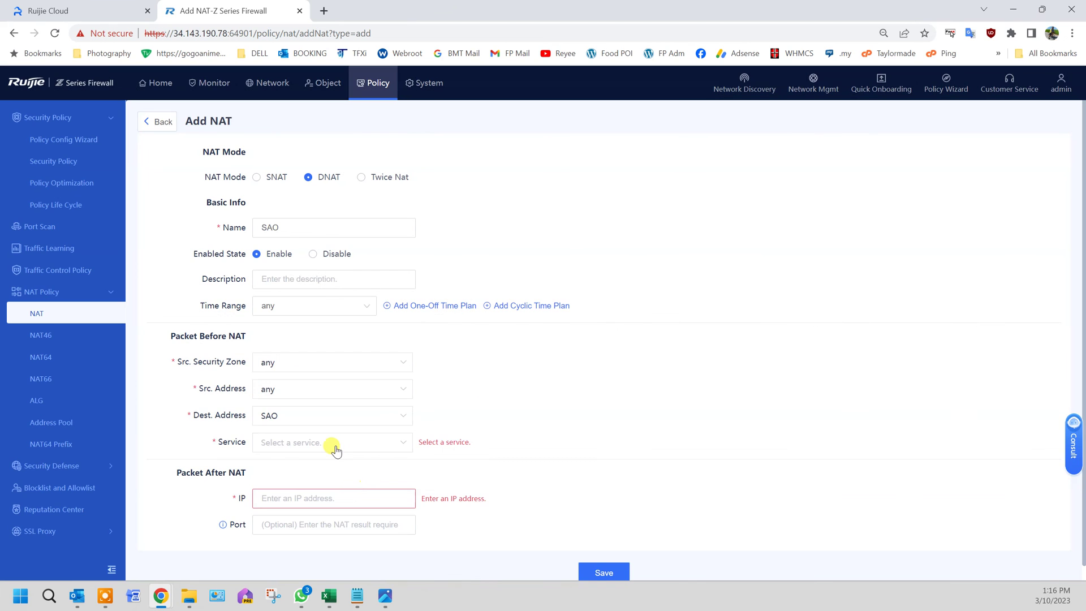
# Set the service to SAO, translate to 192.168.110.7 port 4000, and save the rule.
pyautogui.click(335, 443)
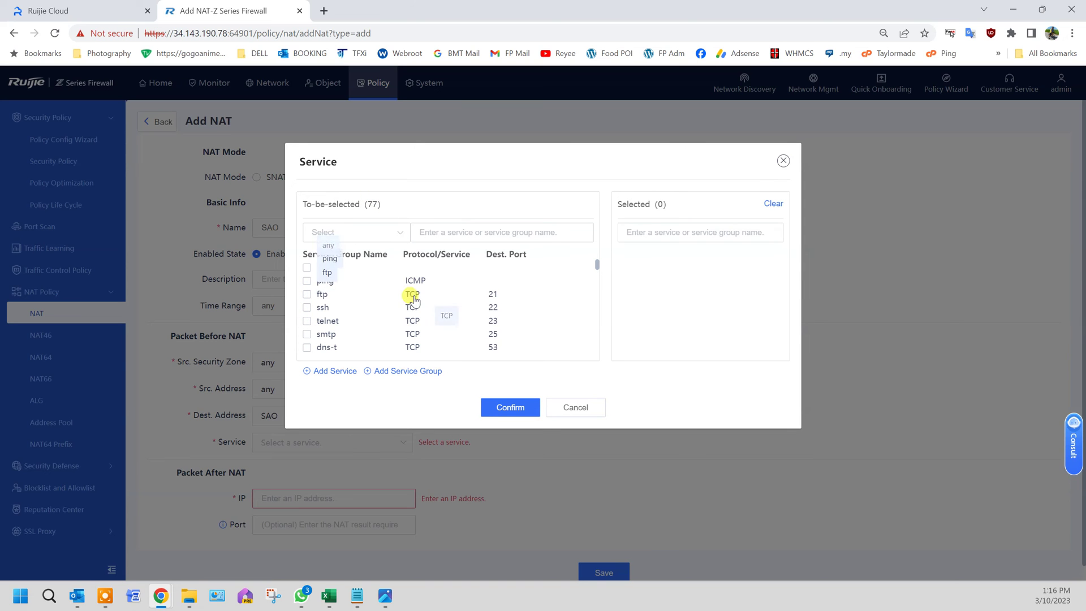
pyautogui.scroll(-5, 430, 300)
pyautogui.scroll(-8, 414, 300)
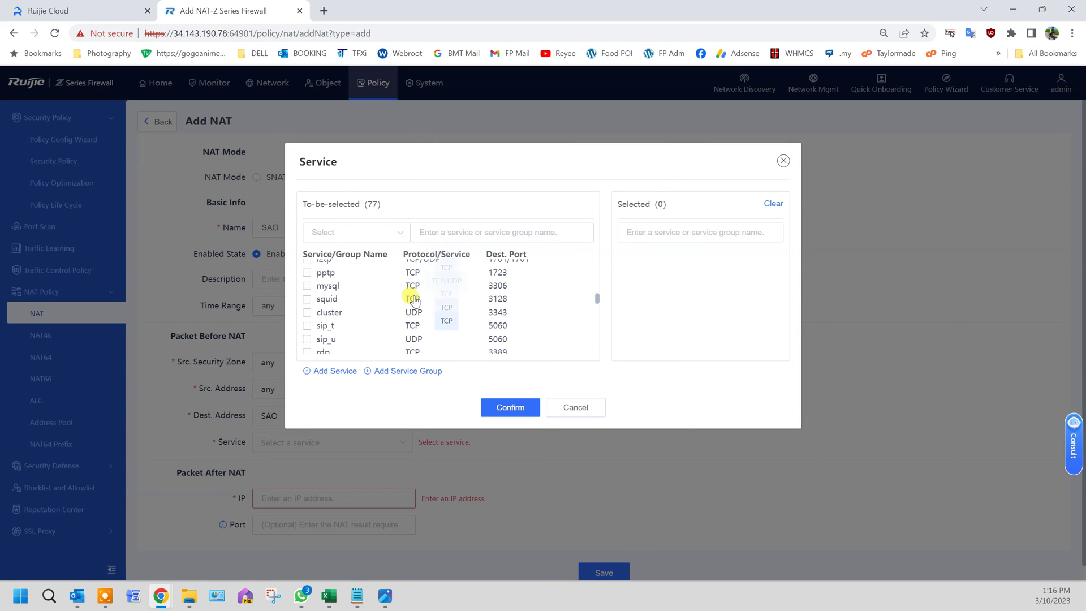
pyautogui.scroll(-6, 414, 300)
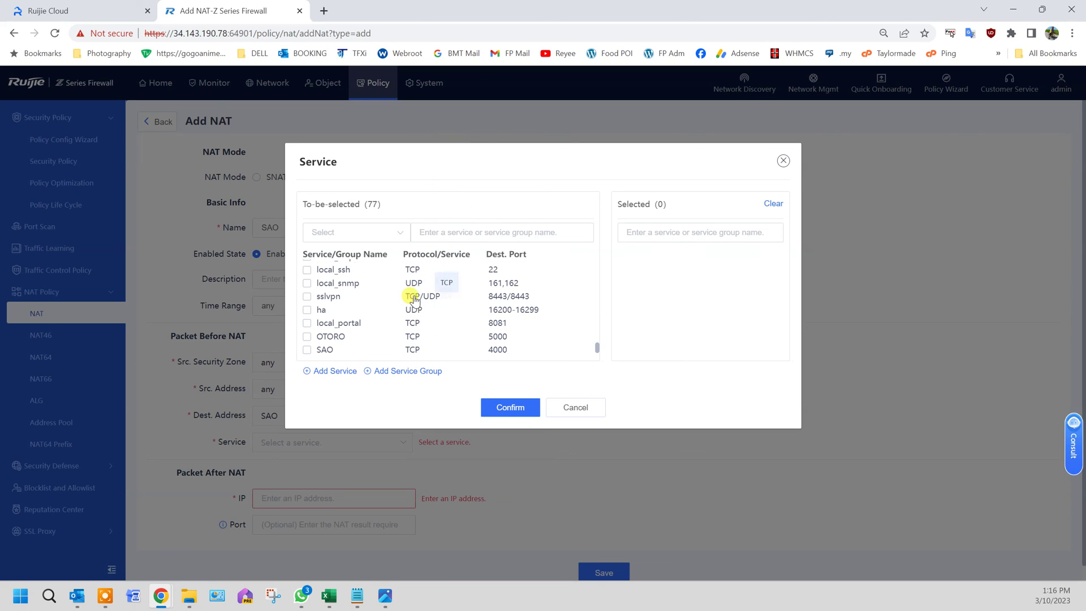
pyautogui.click(307, 346)
pyautogui.click(527, 409)
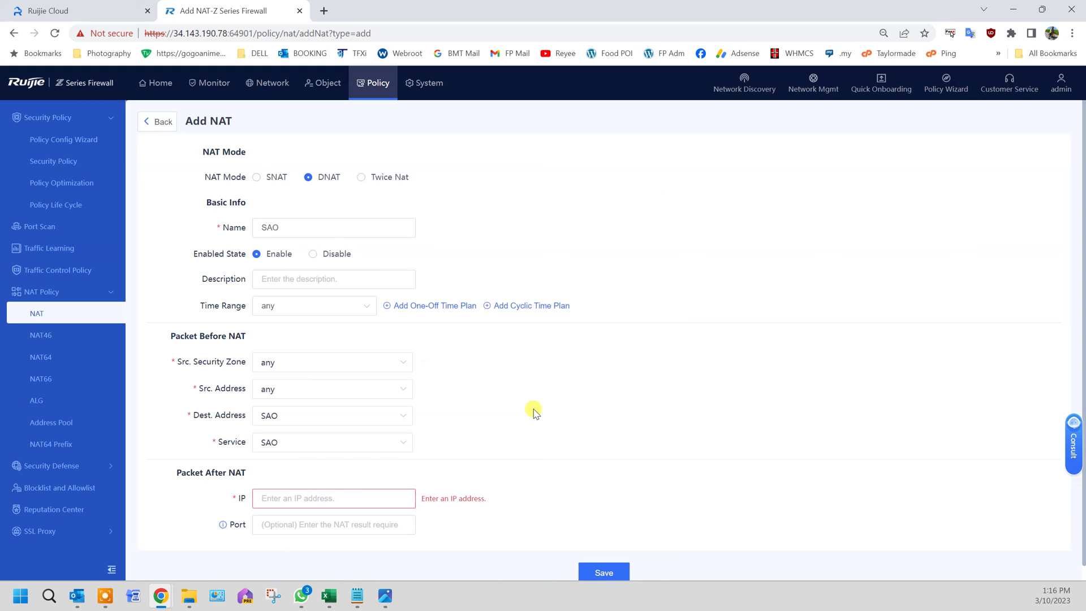
pyautogui.click(341, 498)
pyautogui.write('192.16')
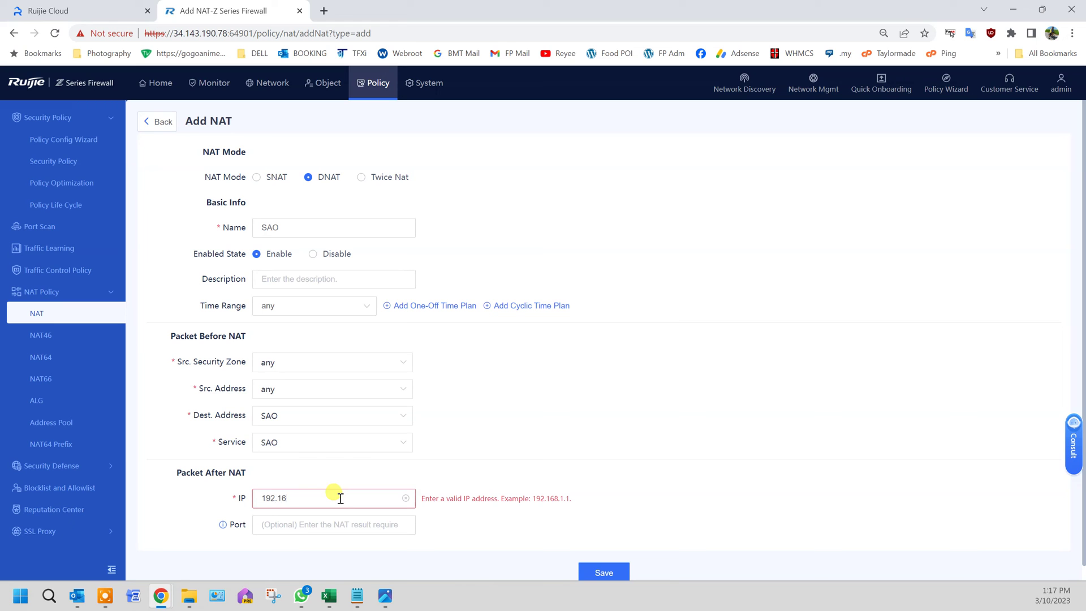
pyautogui.write('8.110.7')
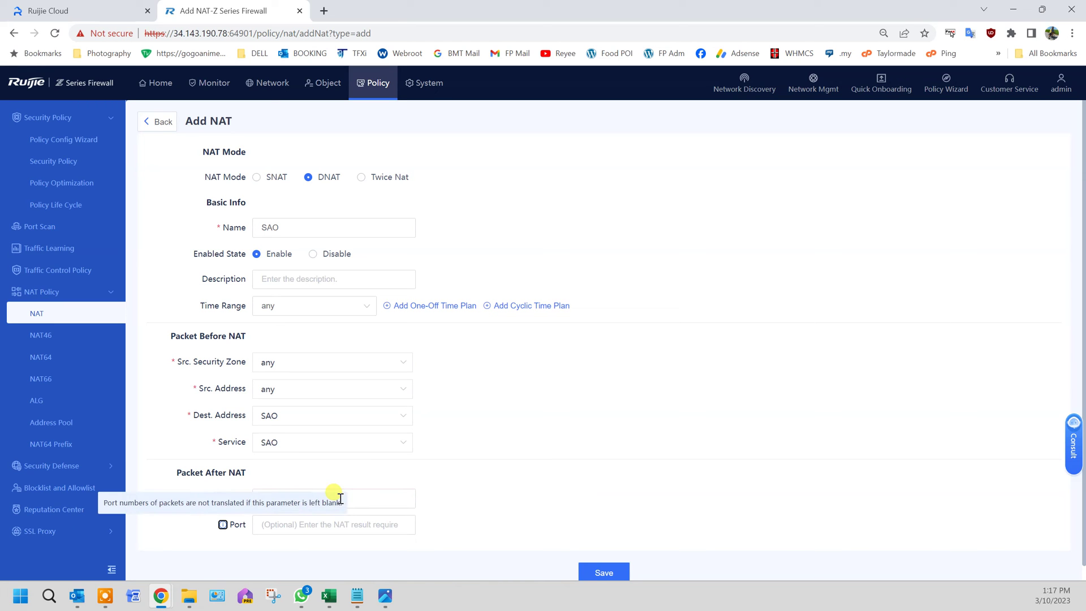
pyautogui.press('Tab')
pyautogui.write('4')
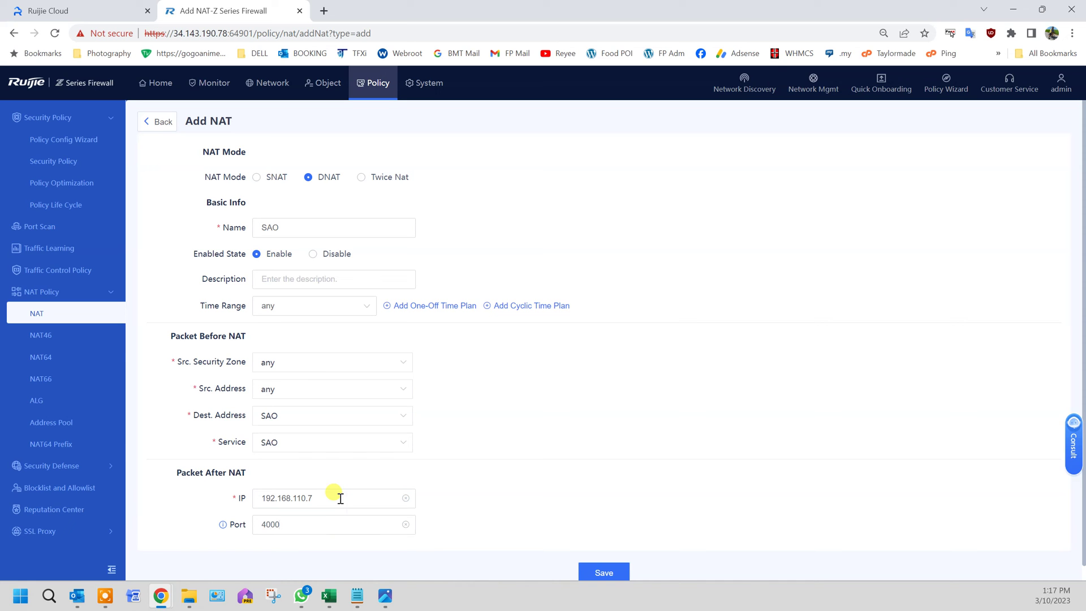
pyautogui.click(613, 565)
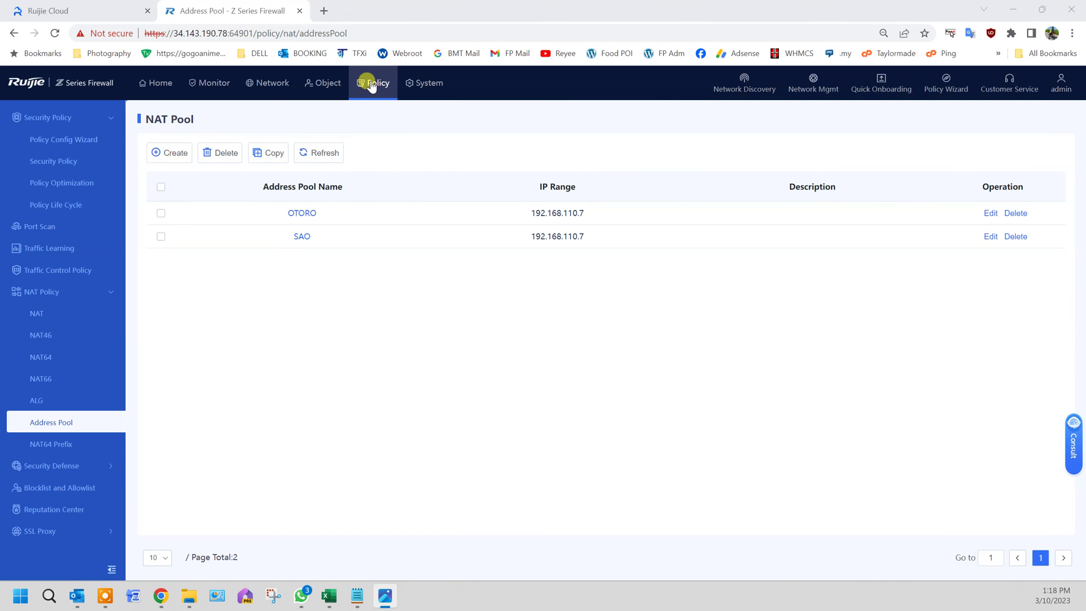
# On the Security Policy page, add a PORT-FORWARDING policy group, then start a new policy.
pyautogui.click(62, 162)
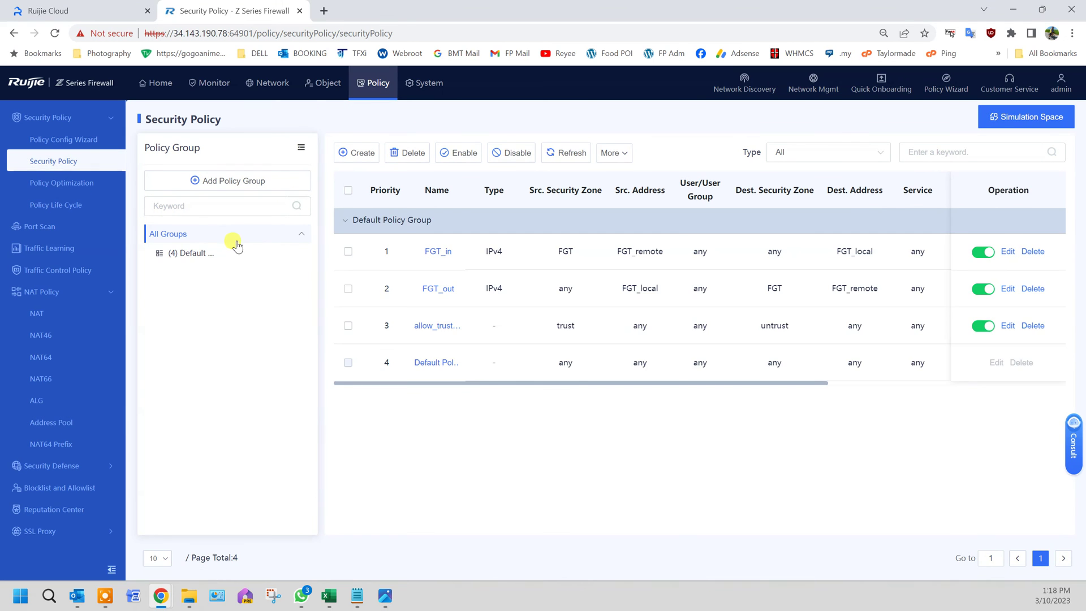
pyautogui.click(212, 184)
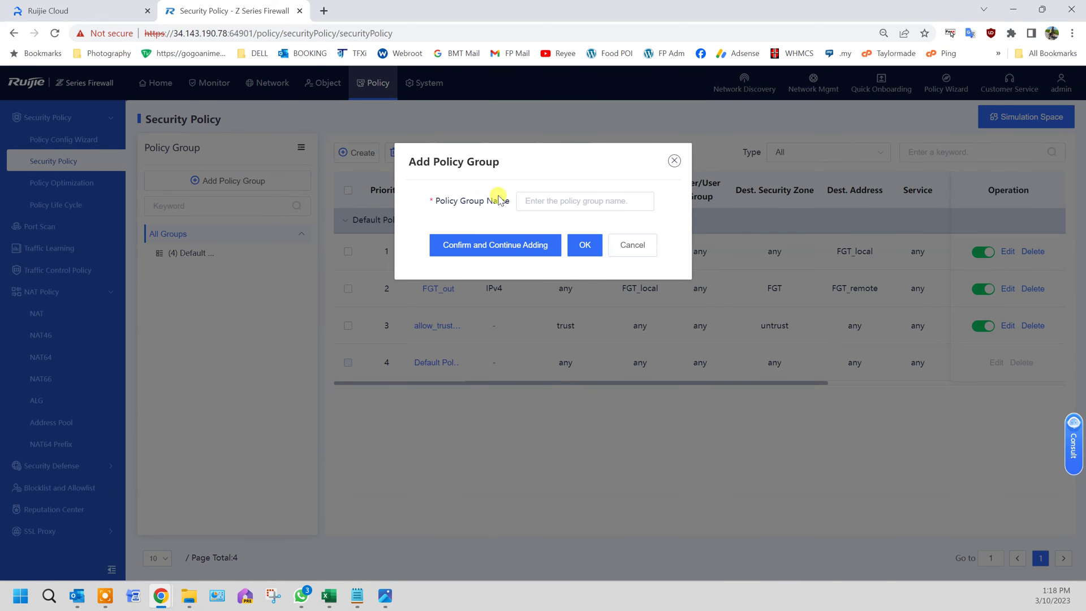
pyautogui.click(533, 193)
pyautogui.write('PORT-FORWARDING')
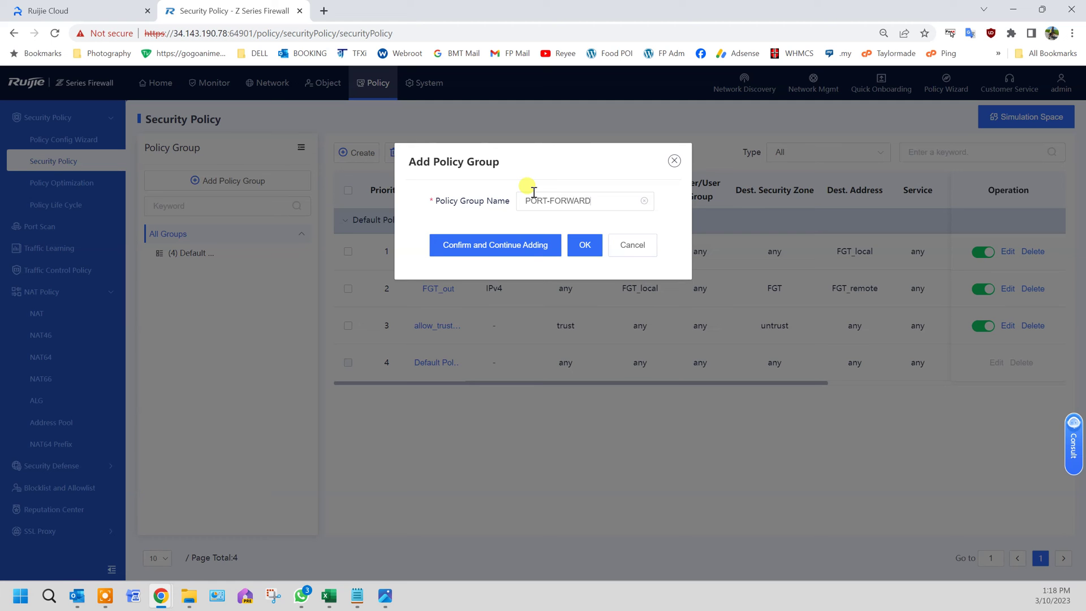
pyautogui.click(584, 249)
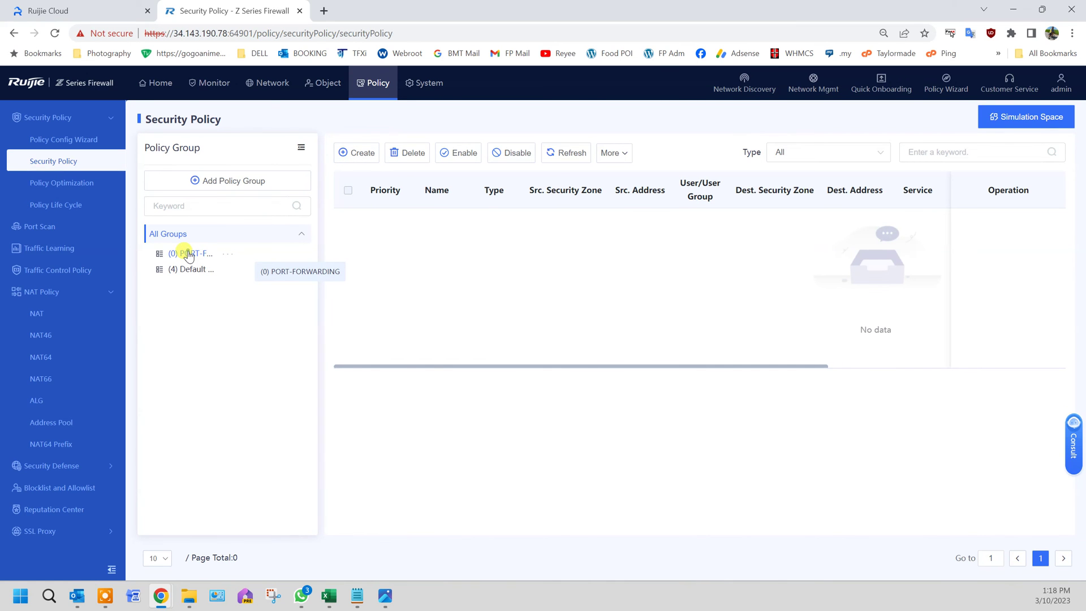
pyautogui.click(363, 155)
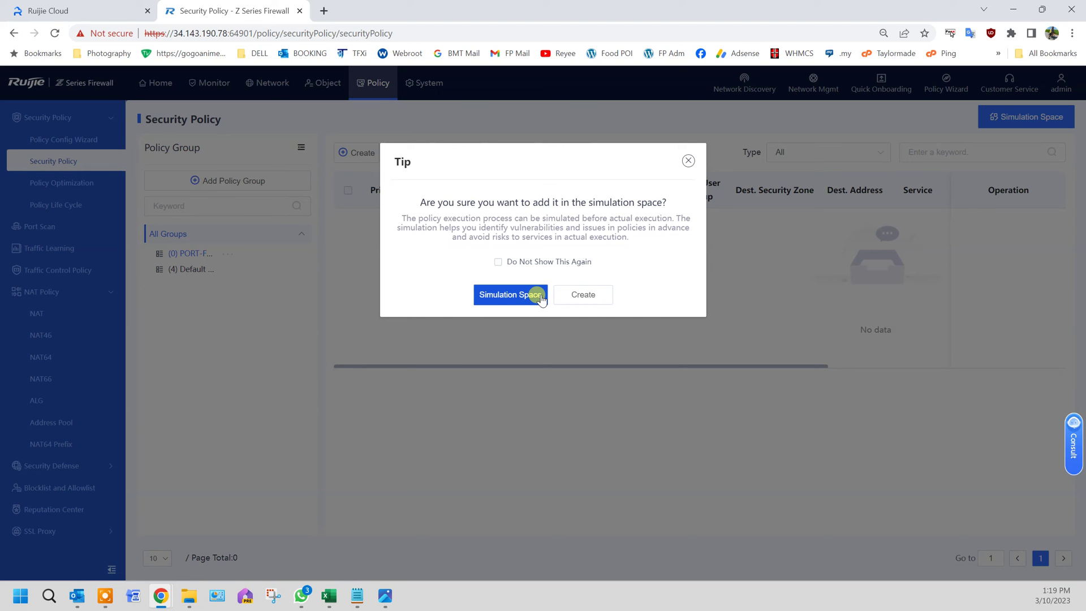
# Skip simulation, name the policy PORT-FORWARDING in that group, with source zone and address any.
pyautogui.click(591, 299)
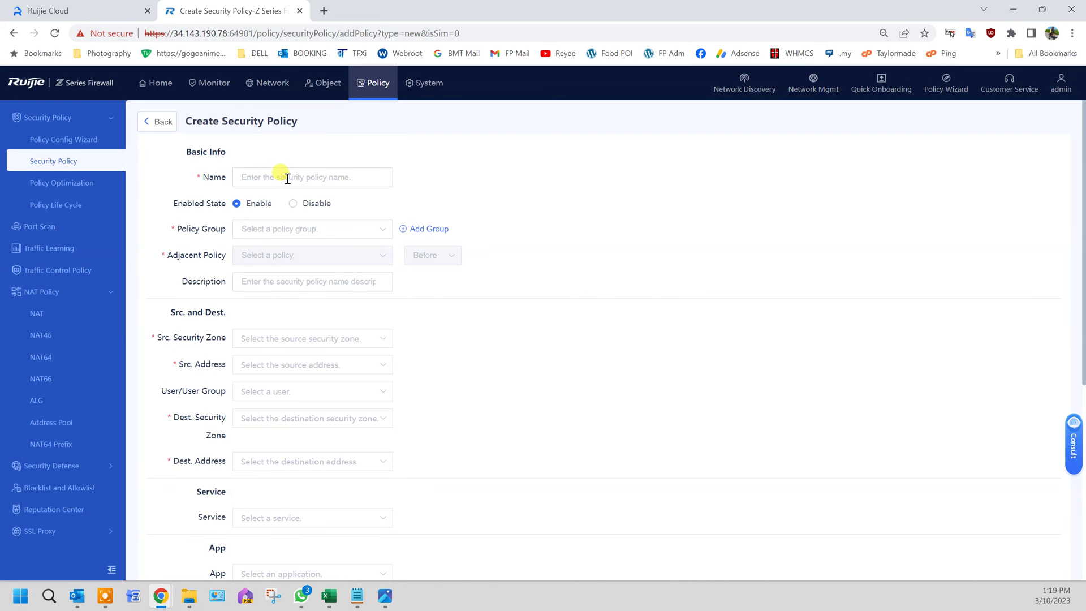
pyautogui.write('PORT-FORWARDING')
pyautogui.click(371, 229)
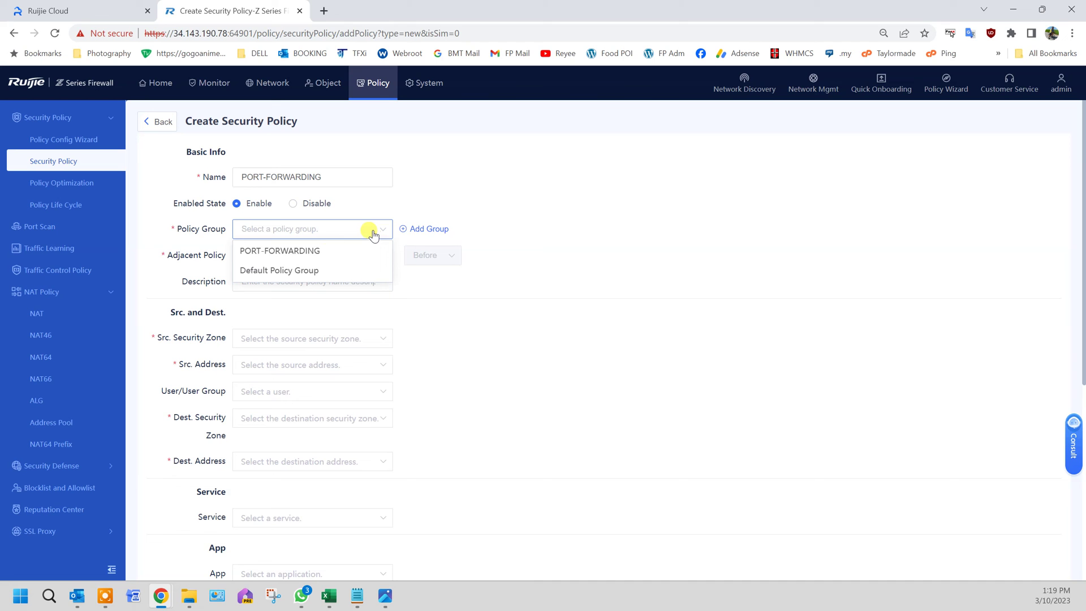
pyautogui.click(312, 252)
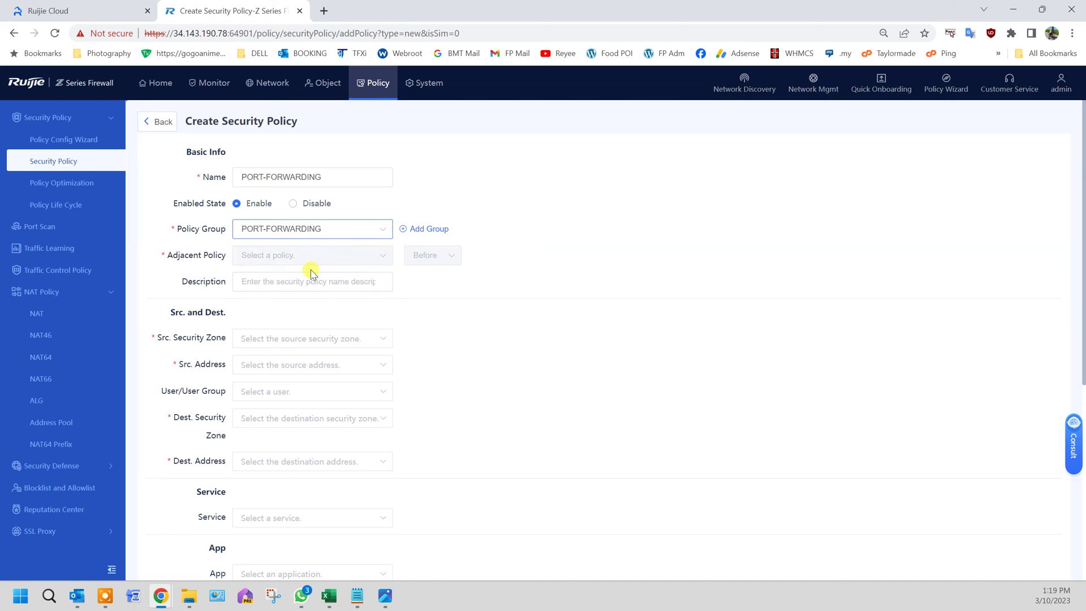
pyautogui.click(308, 339)
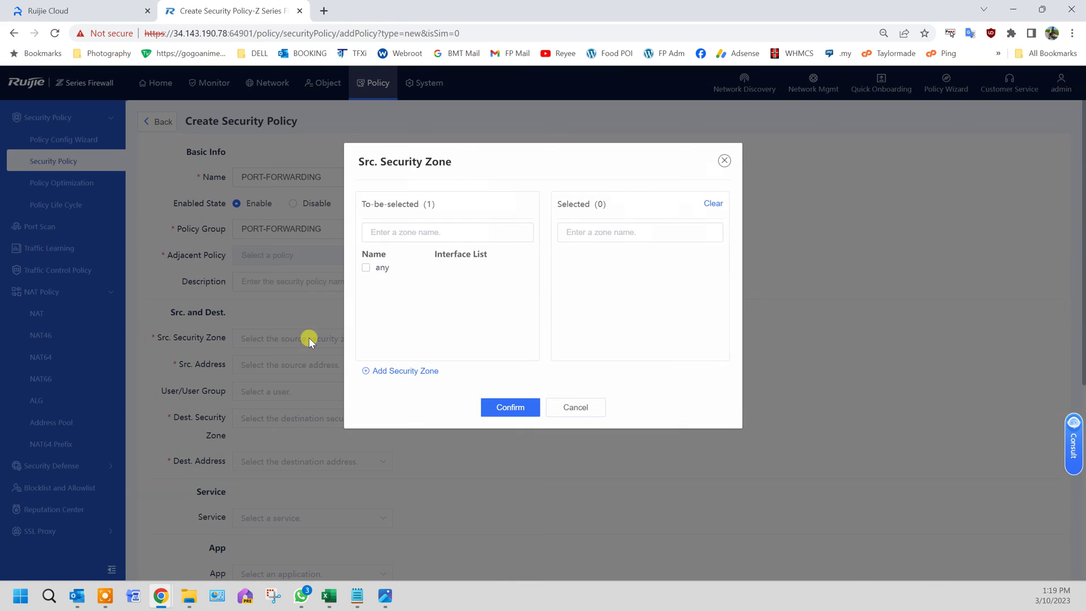
pyautogui.click(365, 269)
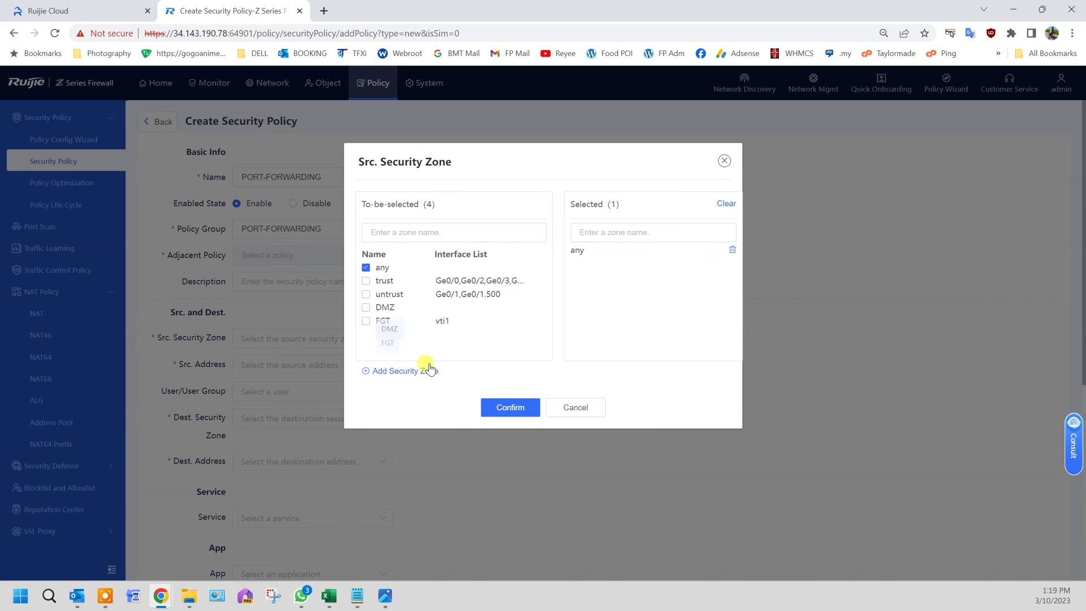
pyautogui.click(503, 408)
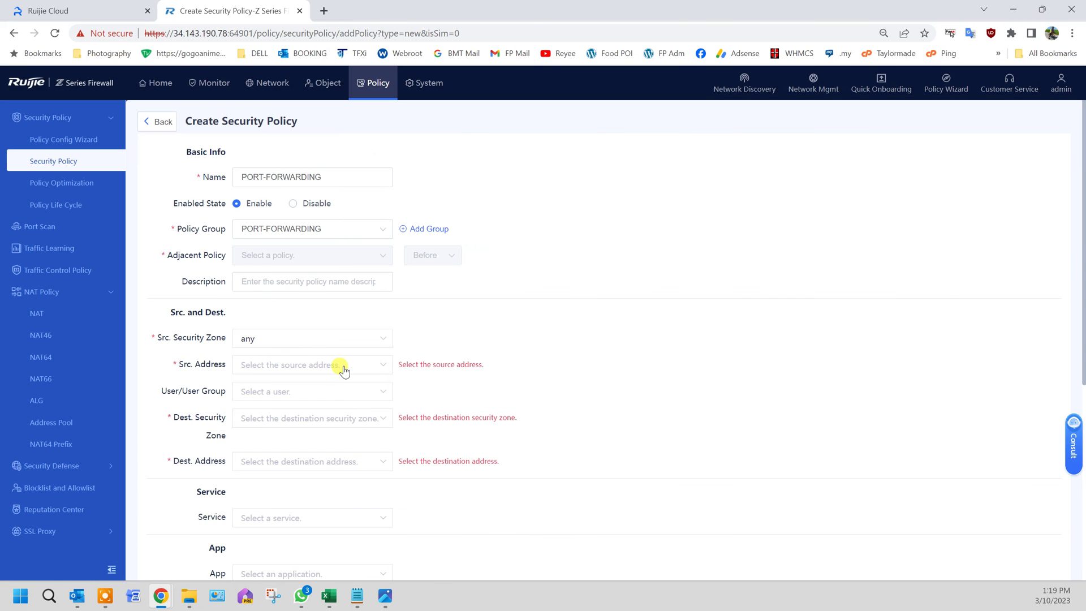
pyautogui.click(342, 367)
pyautogui.click(310, 268)
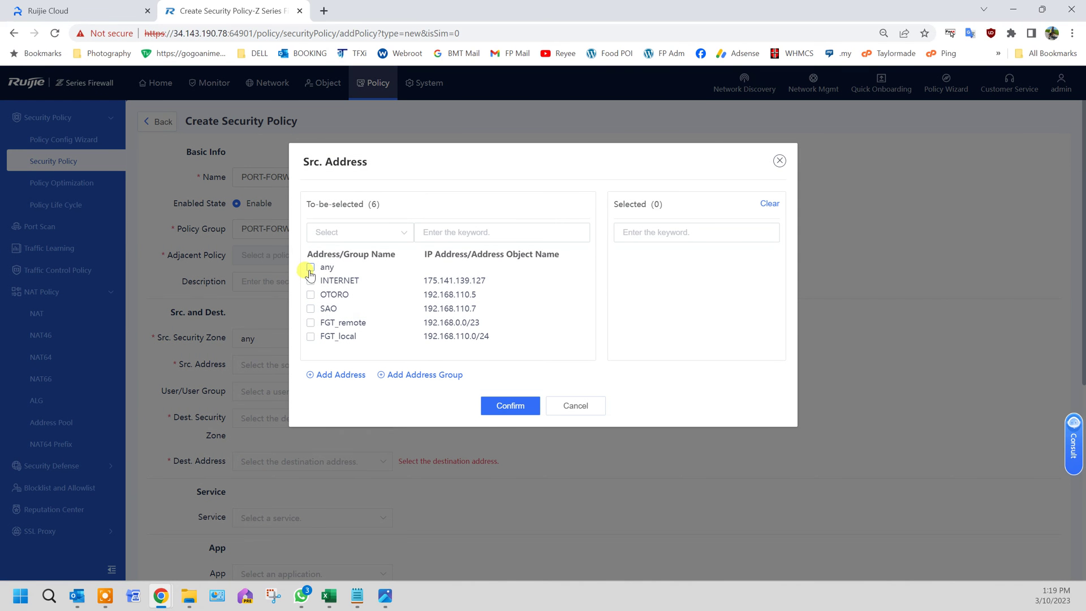
pyautogui.click(511, 405)
# Set users/groups, destination zone, destination address and service all to any.
pyautogui.click(266, 394)
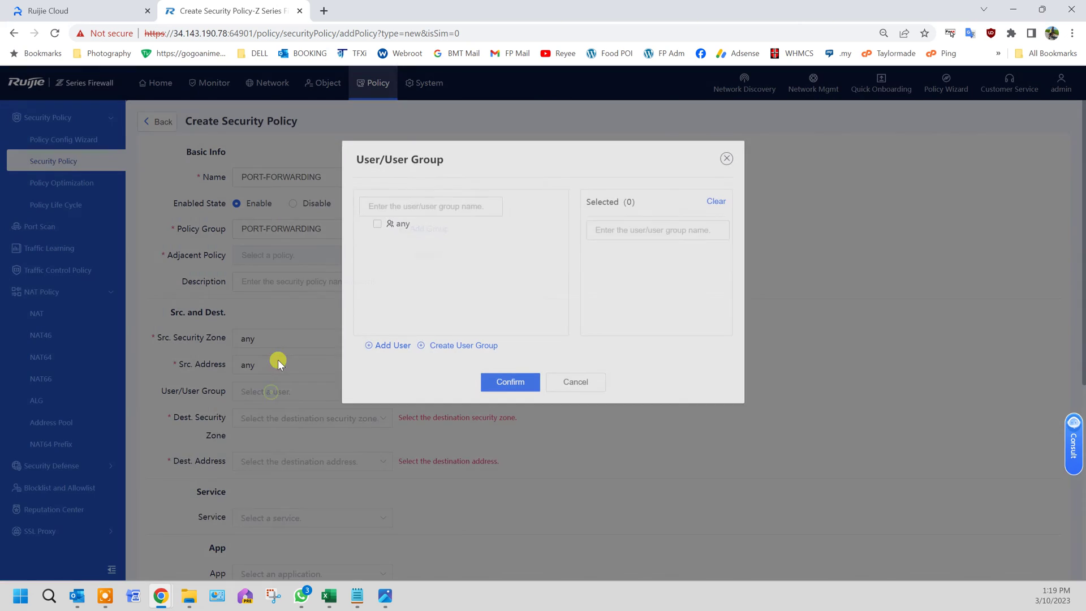
pyautogui.click(377, 226)
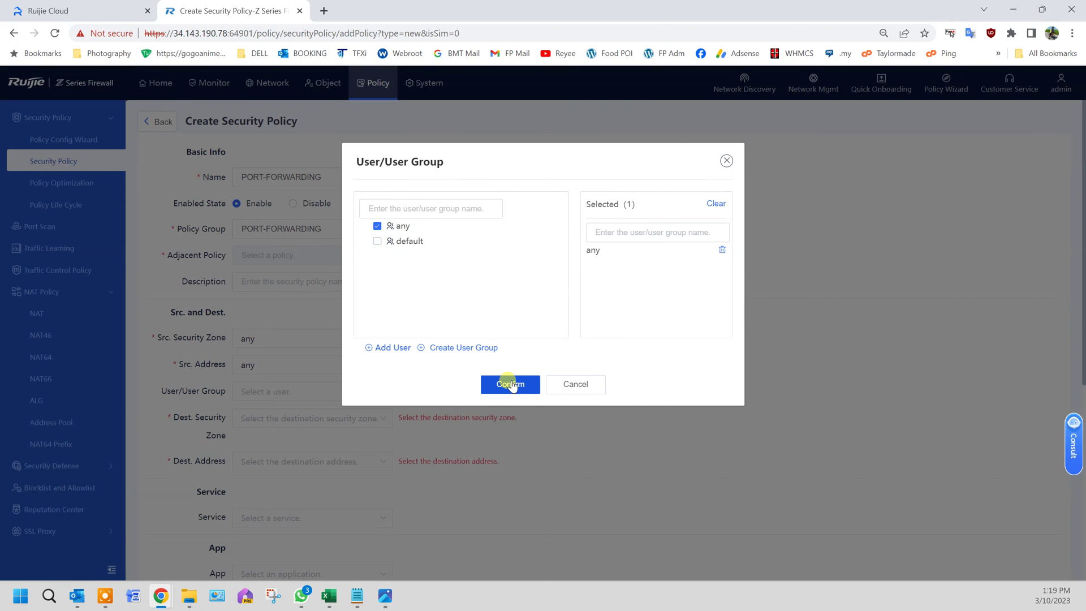
pyautogui.click(502, 383)
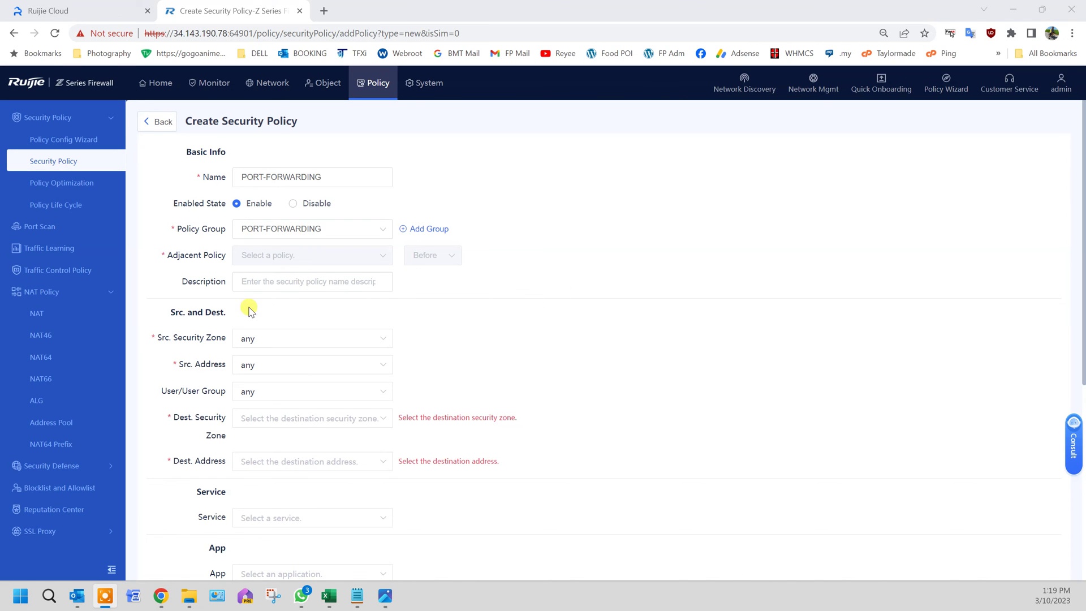
pyautogui.click(256, 419)
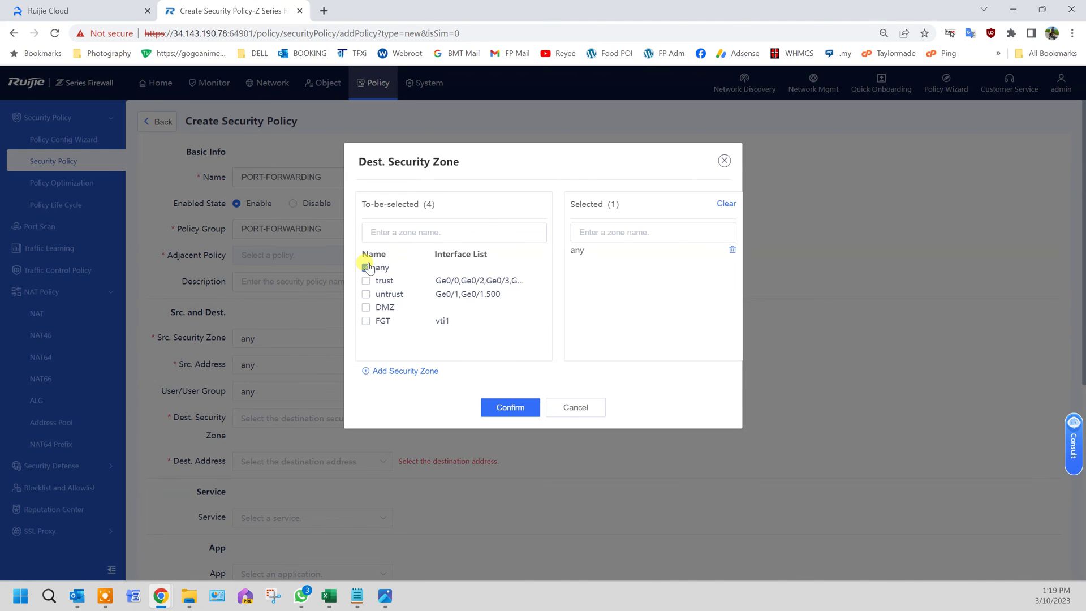
pyautogui.click(510, 408)
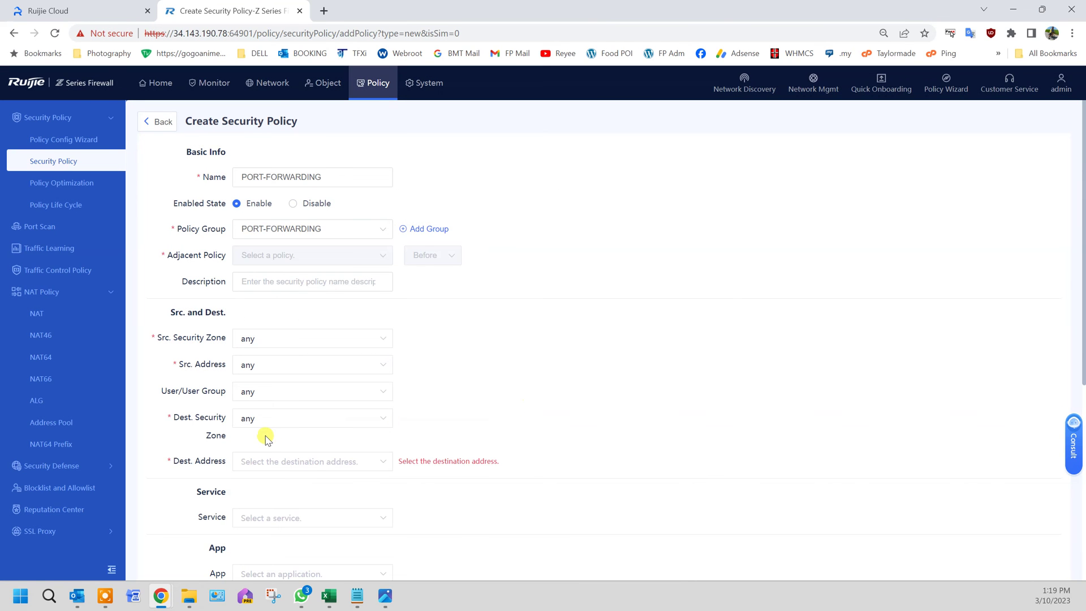
pyautogui.click(287, 460)
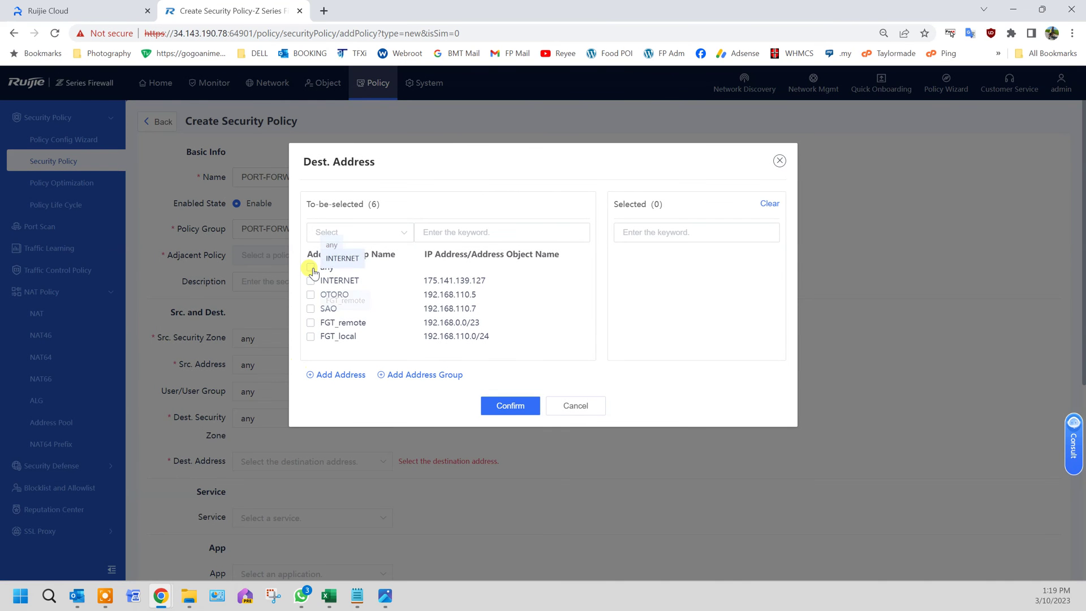
pyautogui.click(312, 268)
pyautogui.click(510, 406)
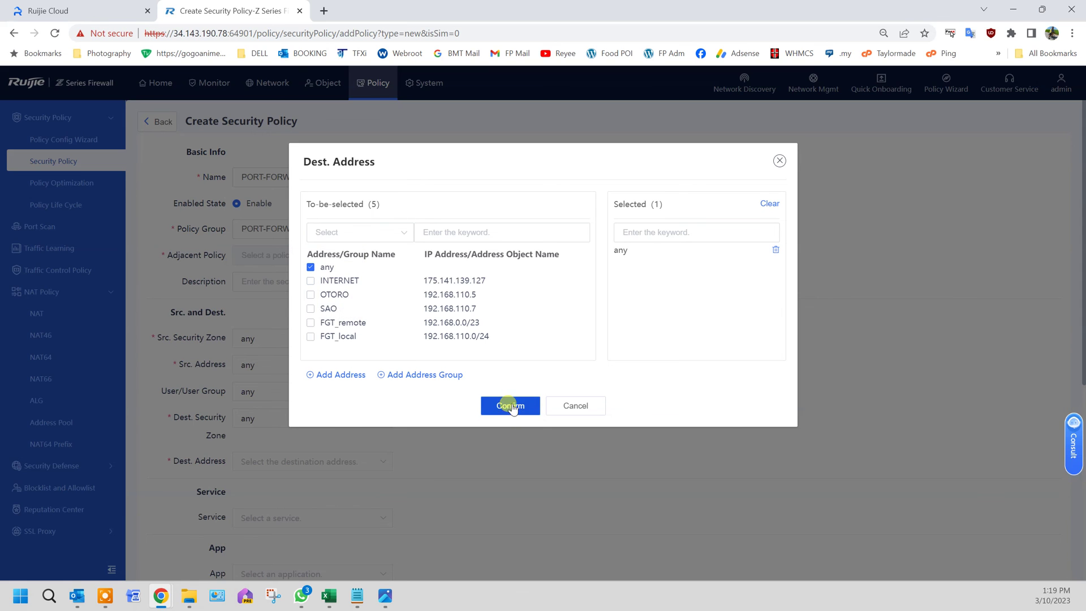
pyautogui.click(256, 518)
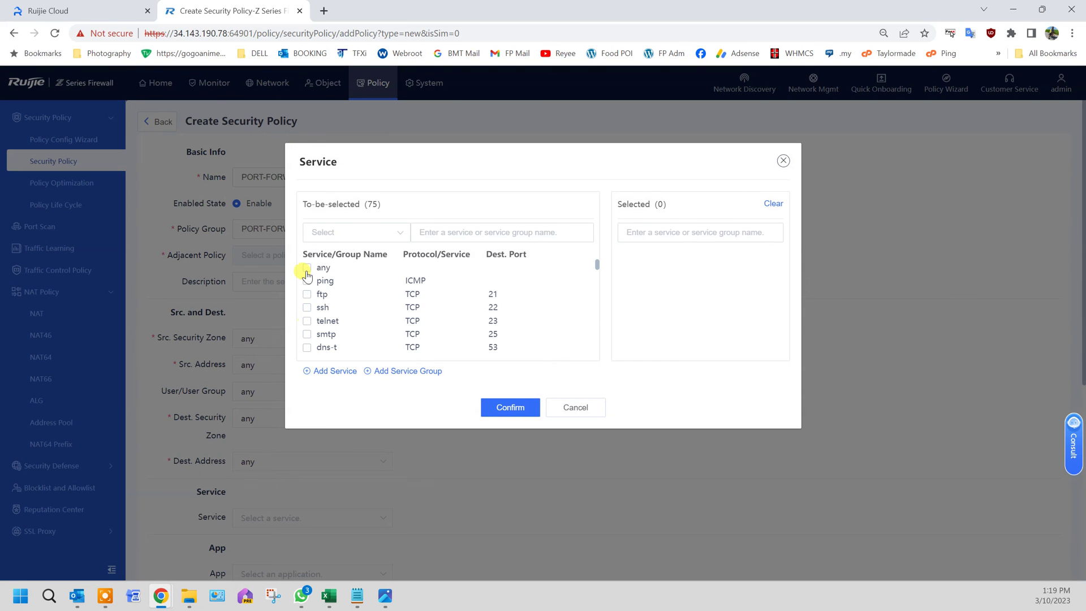
pyautogui.click(308, 269)
pyautogui.click(509, 407)
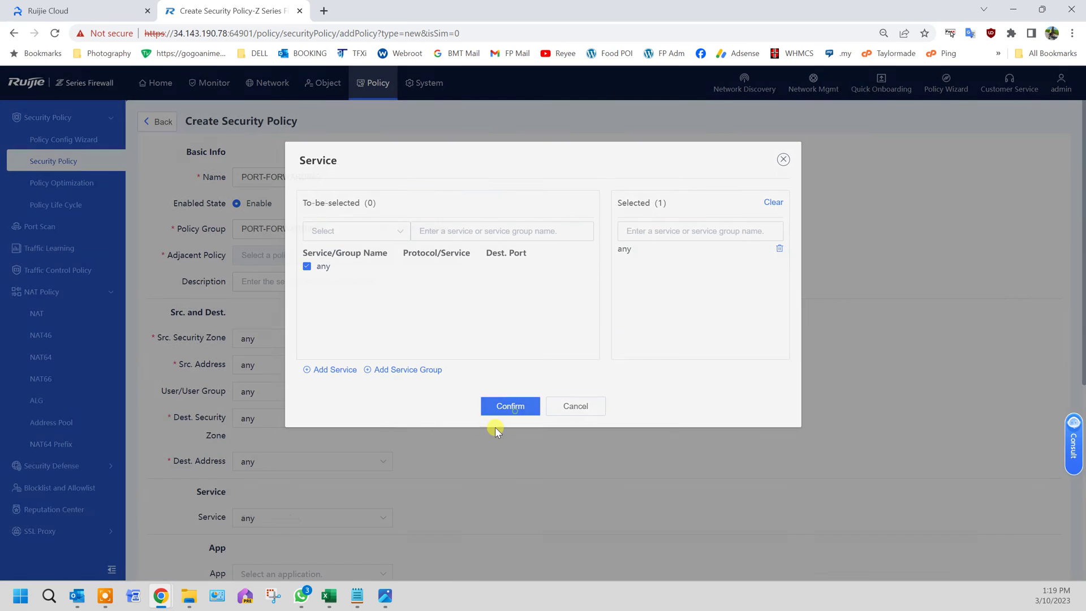
# Set the application and time range to any.
pyautogui.scroll(-1, 477, 453)
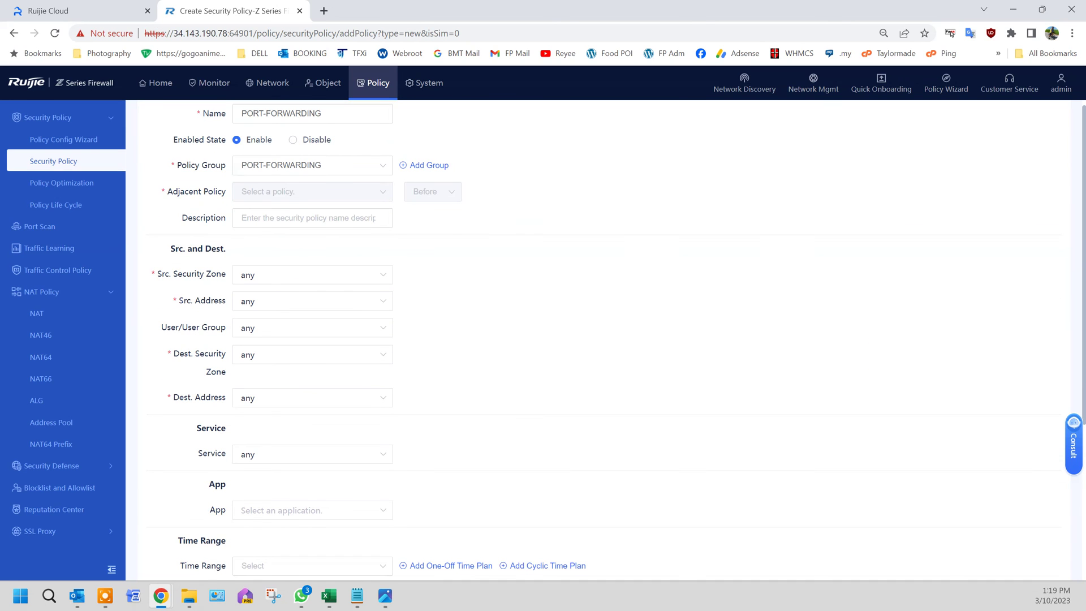
pyautogui.click(293, 509)
pyautogui.click(376, 250)
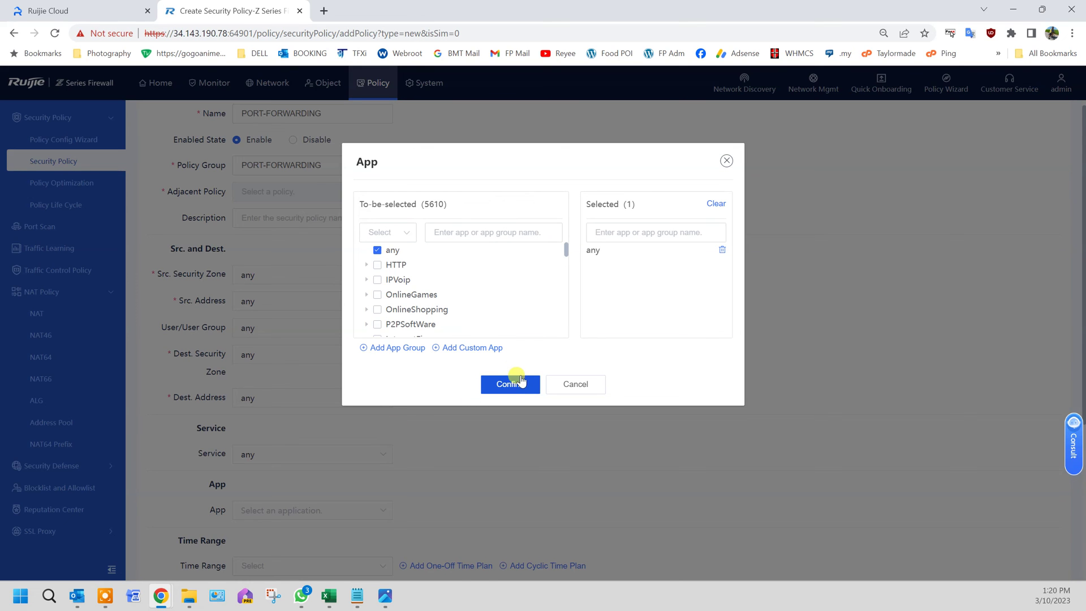
pyautogui.click(515, 387)
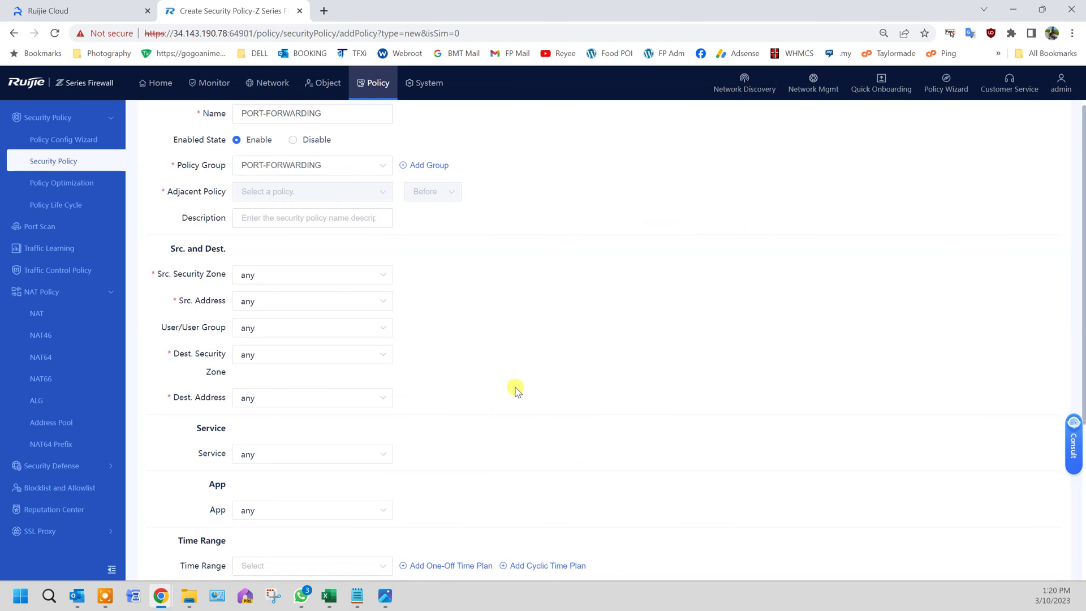
pyautogui.scroll(-2, 425, 429)
pyautogui.click(341, 442)
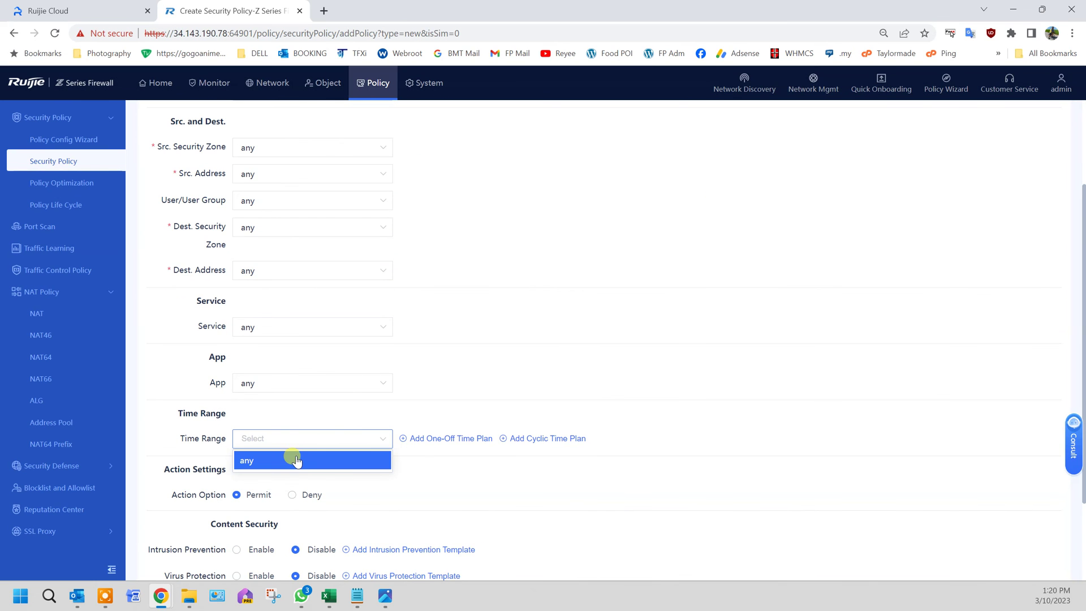
pyautogui.click(296, 461)
pyautogui.scroll(-2, 311, 461)
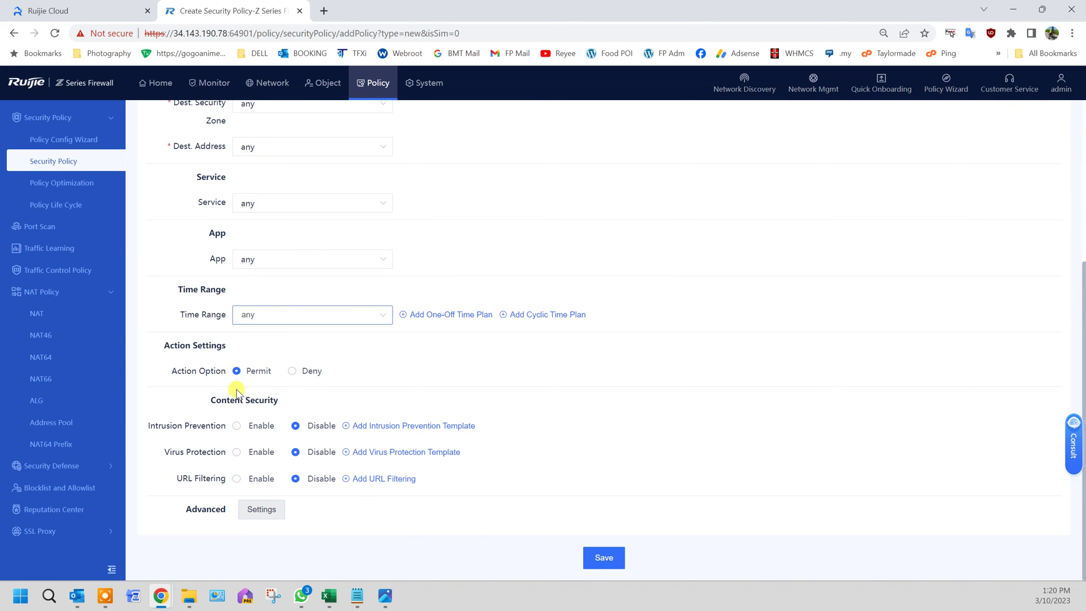
# Enable intrusion prevention and virus protection on the policy and attempt to save it.
pyautogui.click(262, 427)
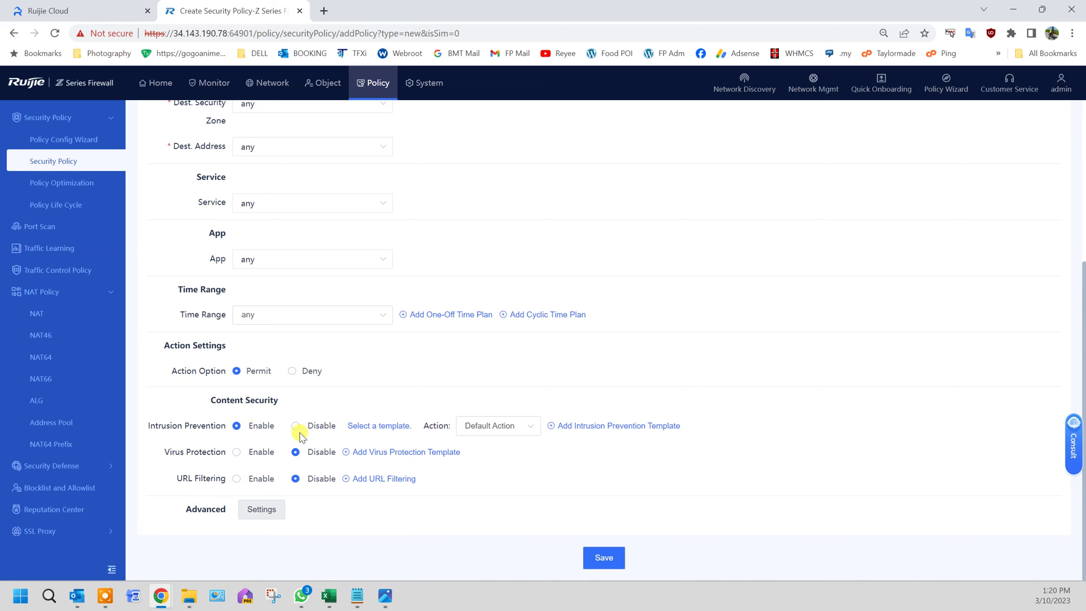
pyautogui.click(522, 432)
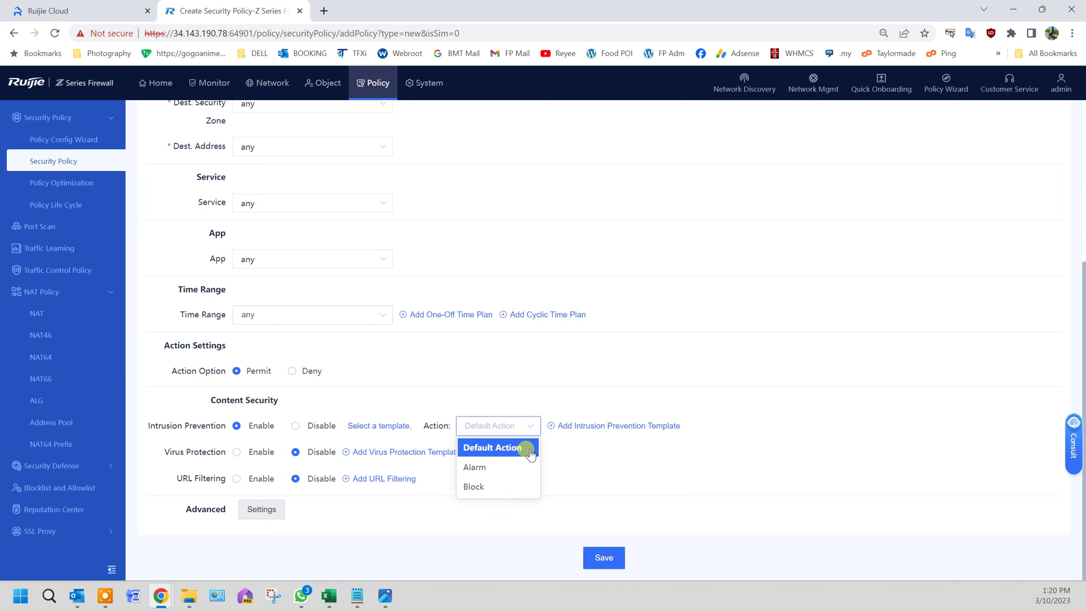
pyautogui.click(530, 453)
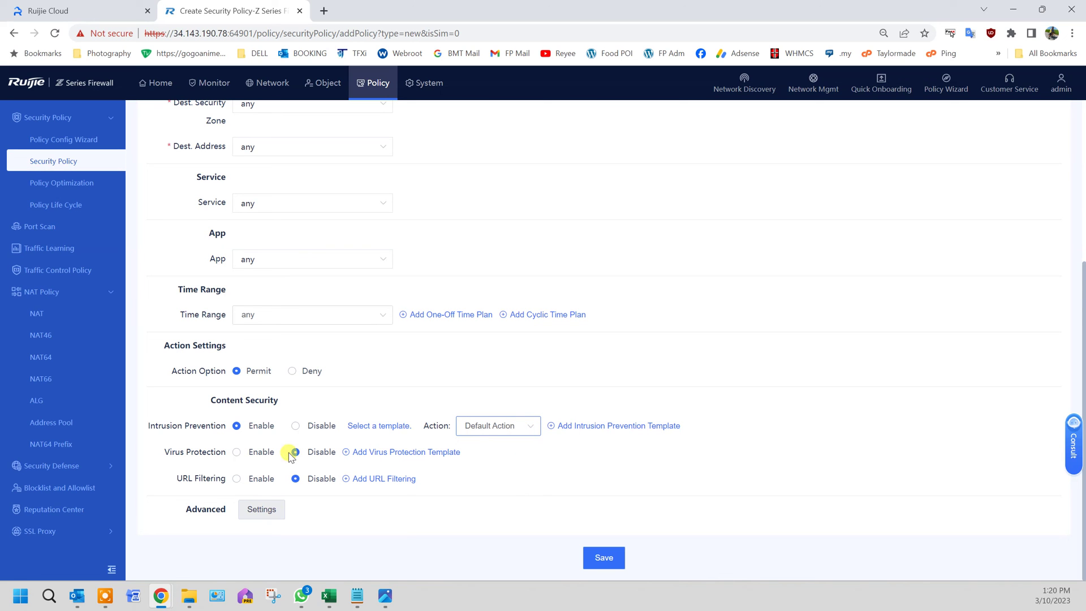
pyautogui.click(237, 455)
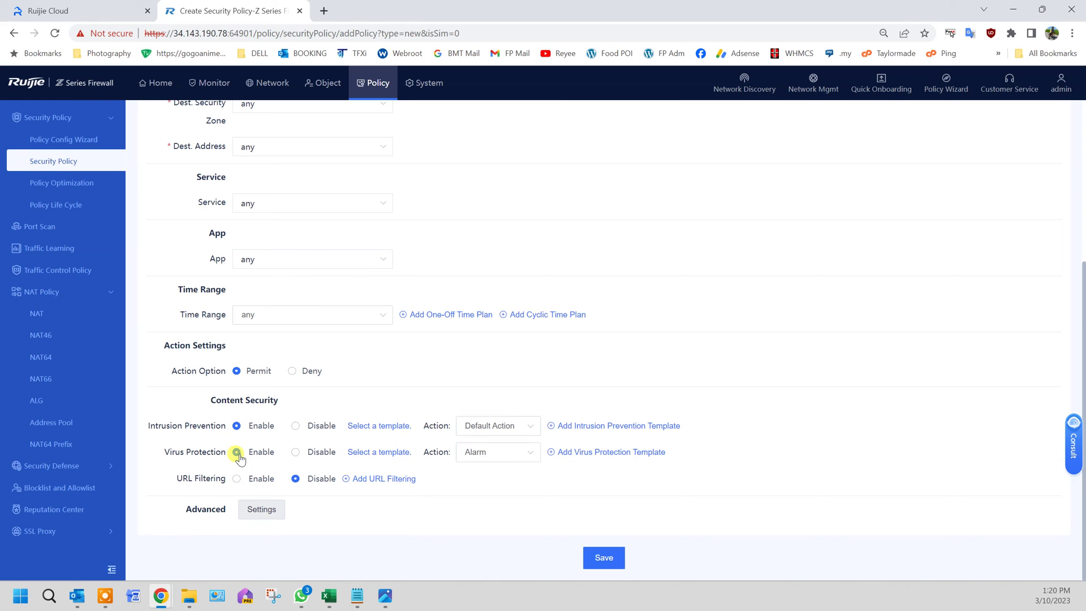
pyautogui.click(497, 454)
pyautogui.click(505, 475)
pyautogui.click(603, 557)
pyautogui.click(599, 560)
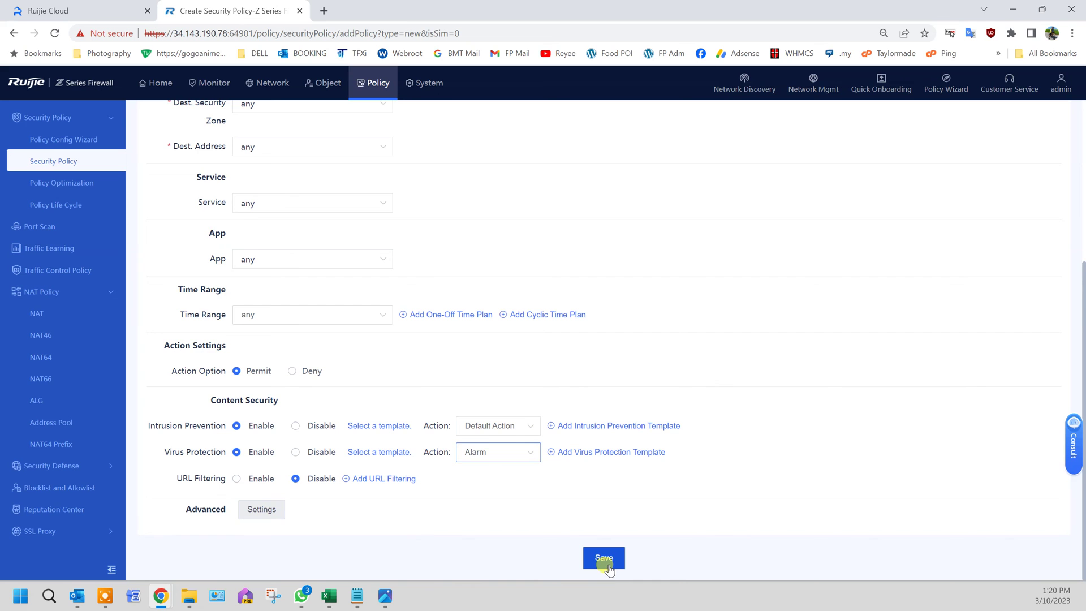
pyautogui.click(608, 565)
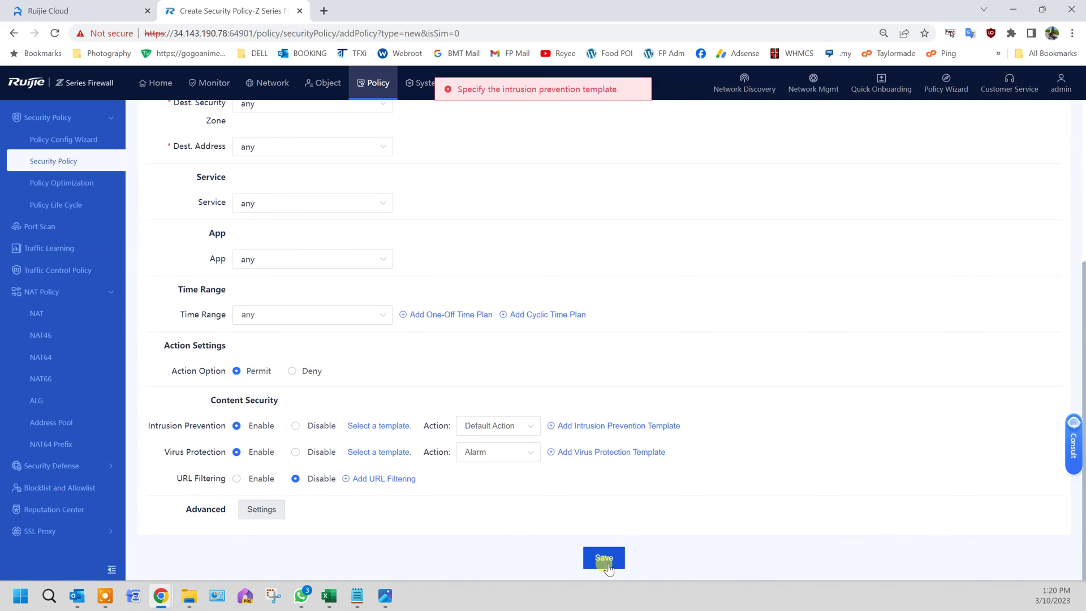
# Change both the virus protection and intrusion prevention actions to Block and retry saving.
pyautogui.click(519, 454)
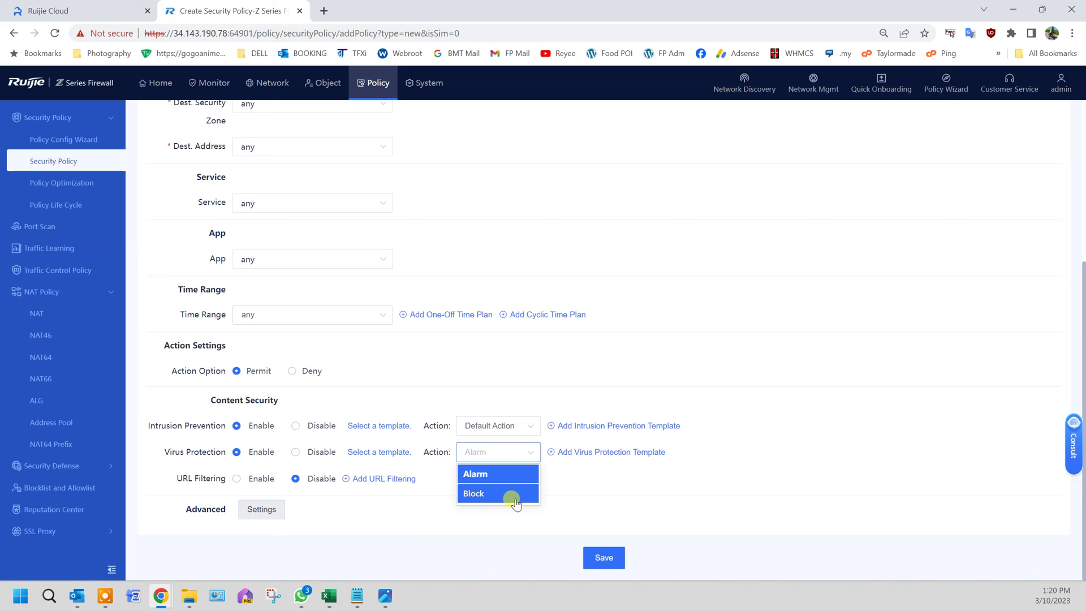
pyautogui.click(498, 493)
pyautogui.click(601, 557)
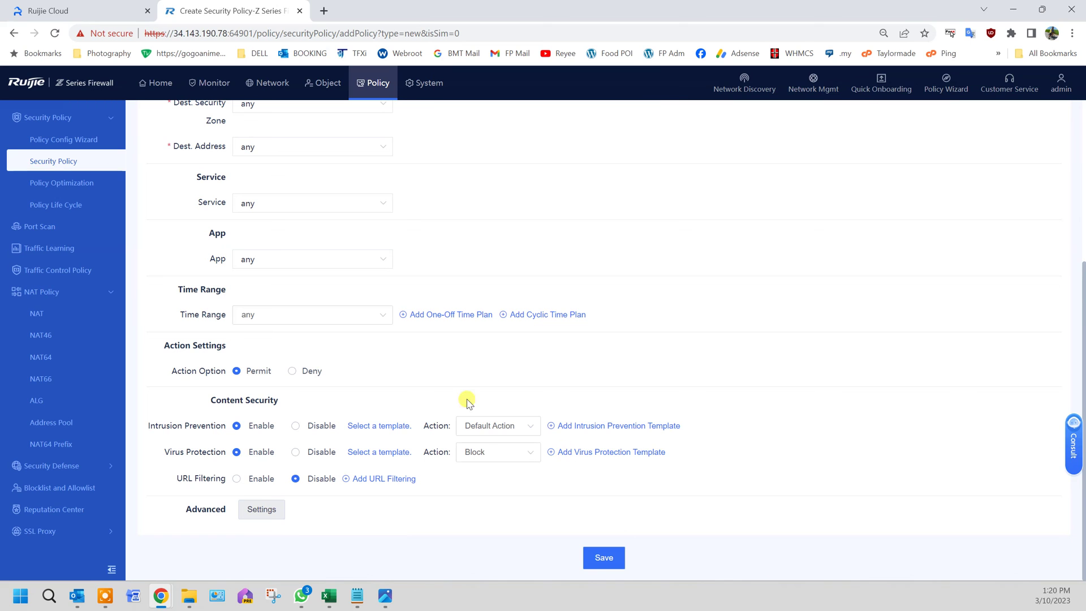
pyautogui.click(501, 427)
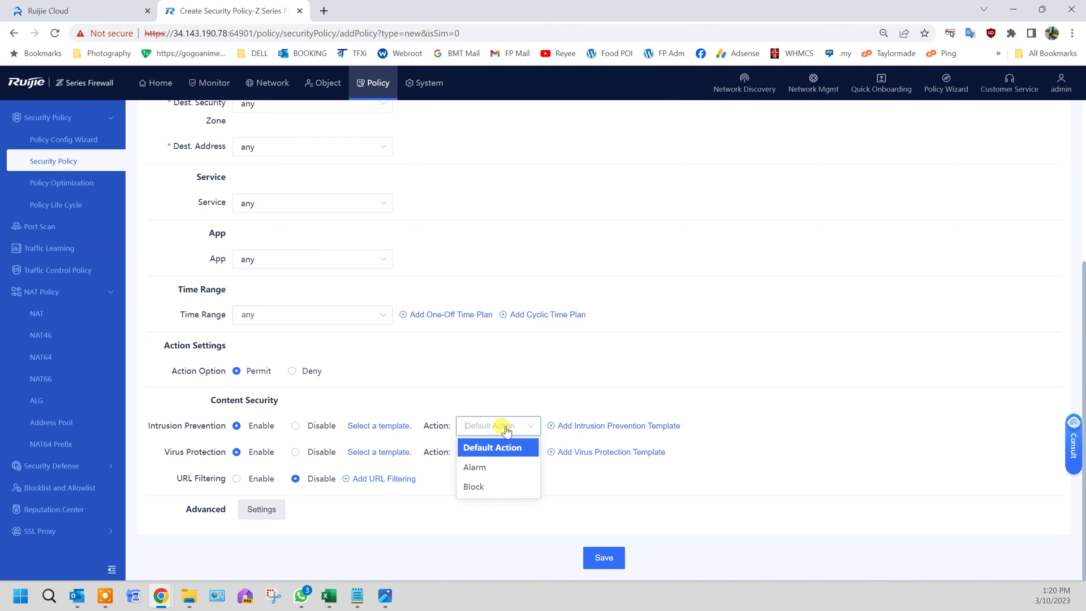
pyautogui.click(513, 488)
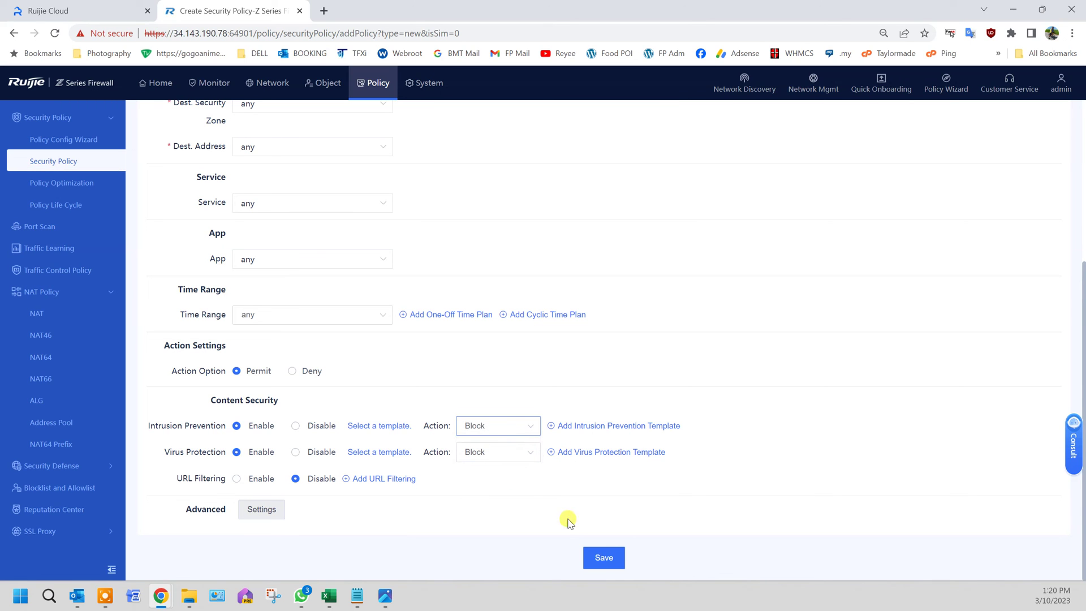
pyautogui.click(613, 559)
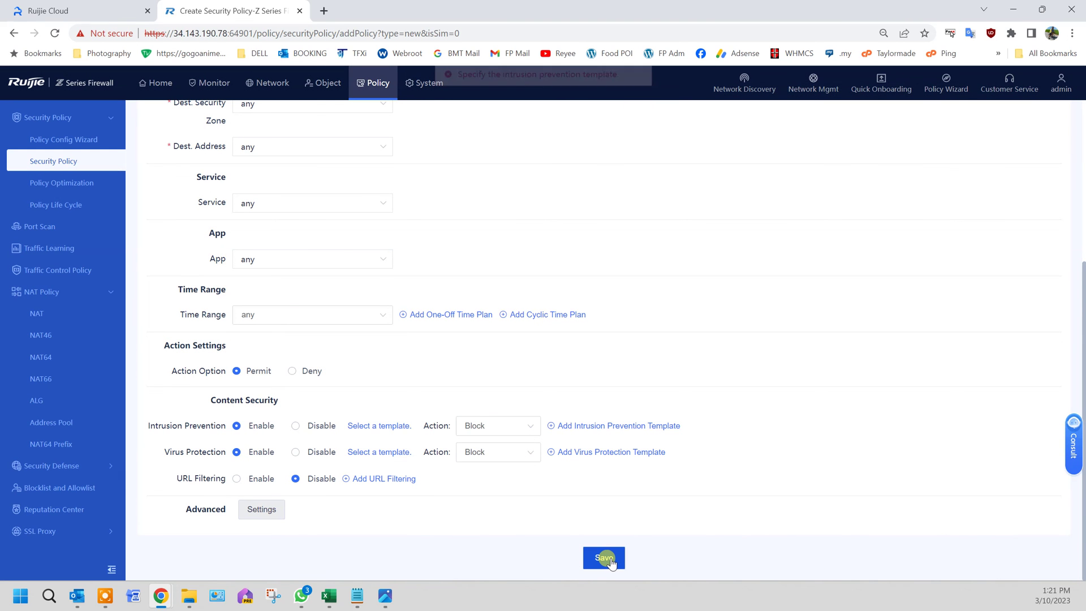
pyautogui.click(389, 428)
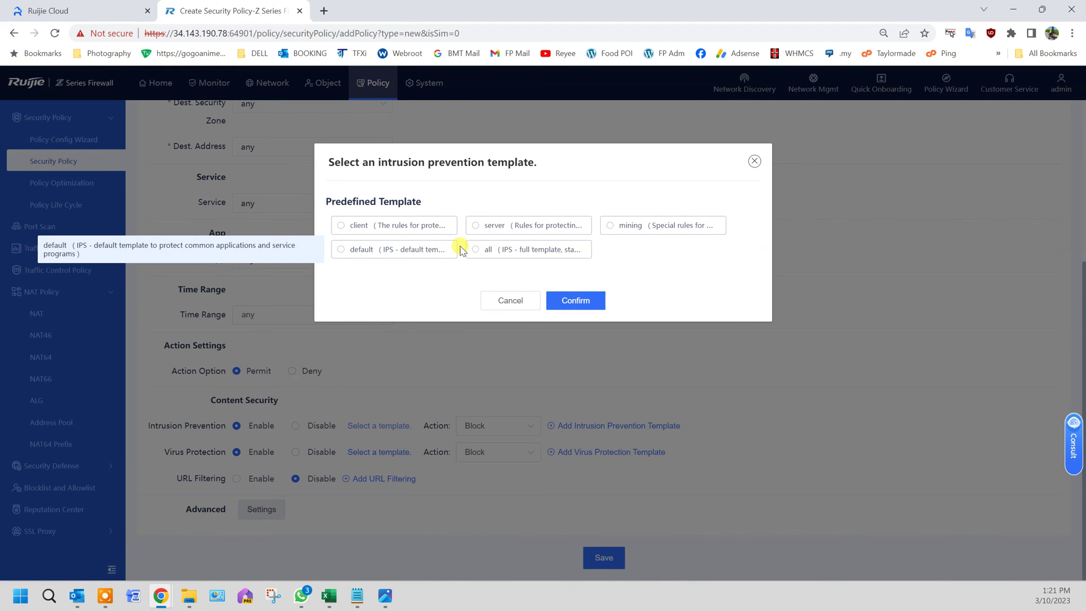
# Choose the server IPS template and DEEP-SCAN virus template, then save the policy.
pyautogui.click(475, 226)
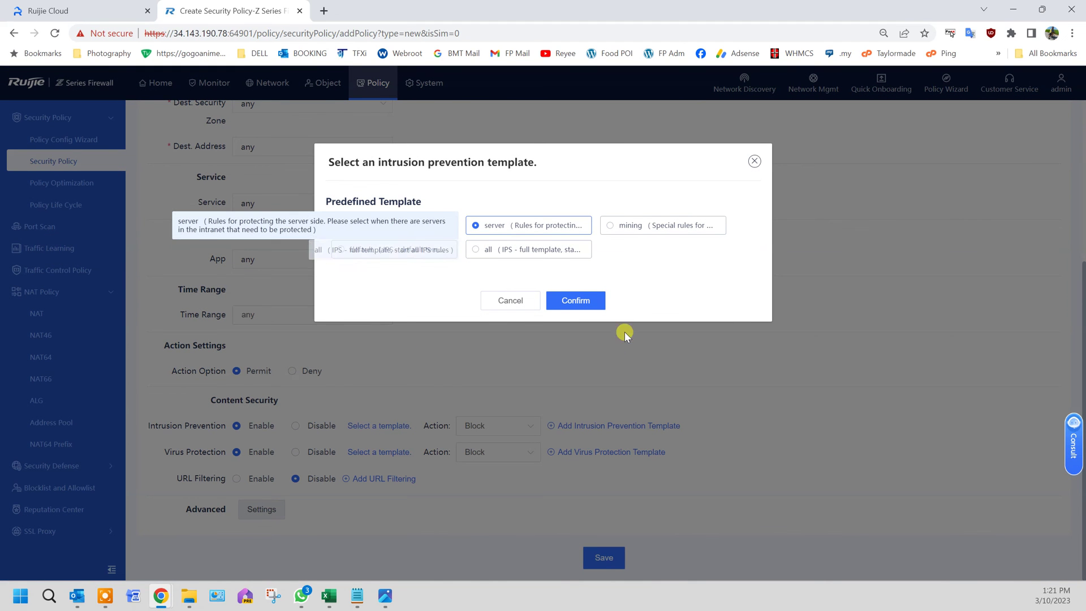
pyautogui.click(575, 299)
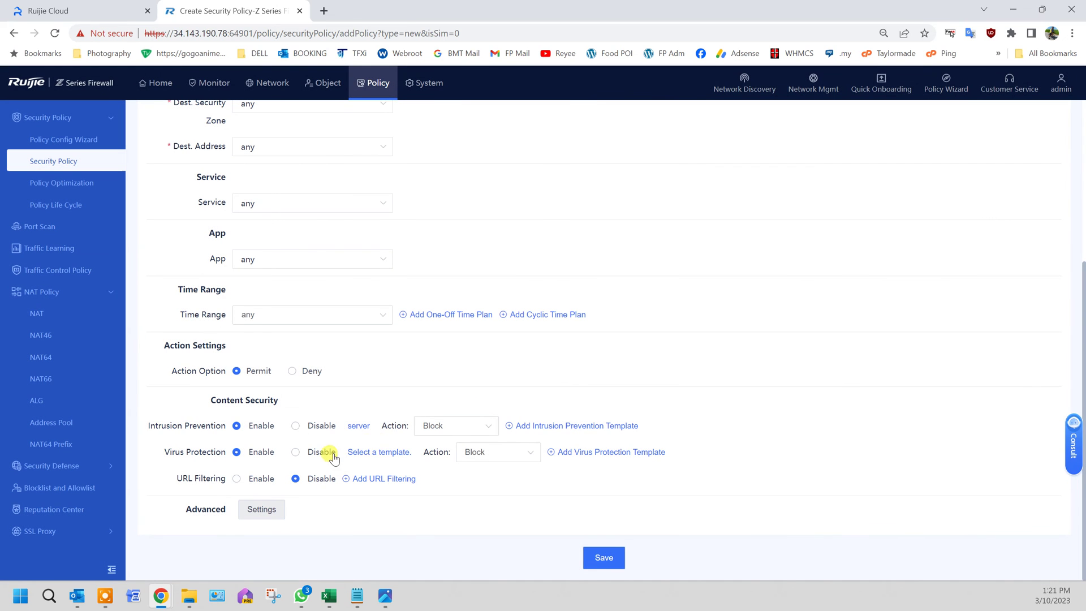
pyautogui.click(386, 452)
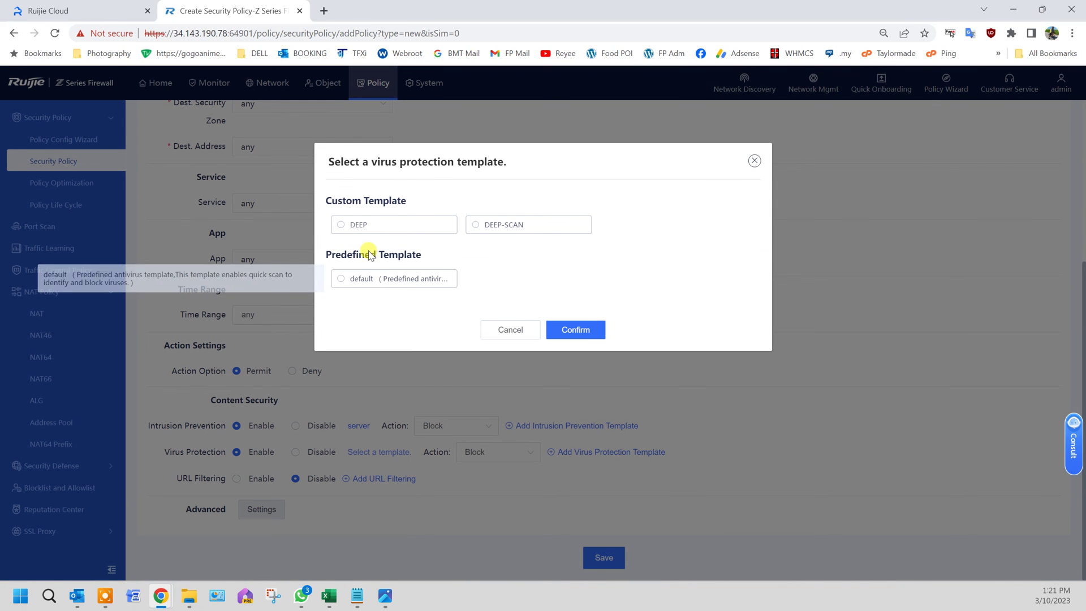
pyautogui.click(475, 225)
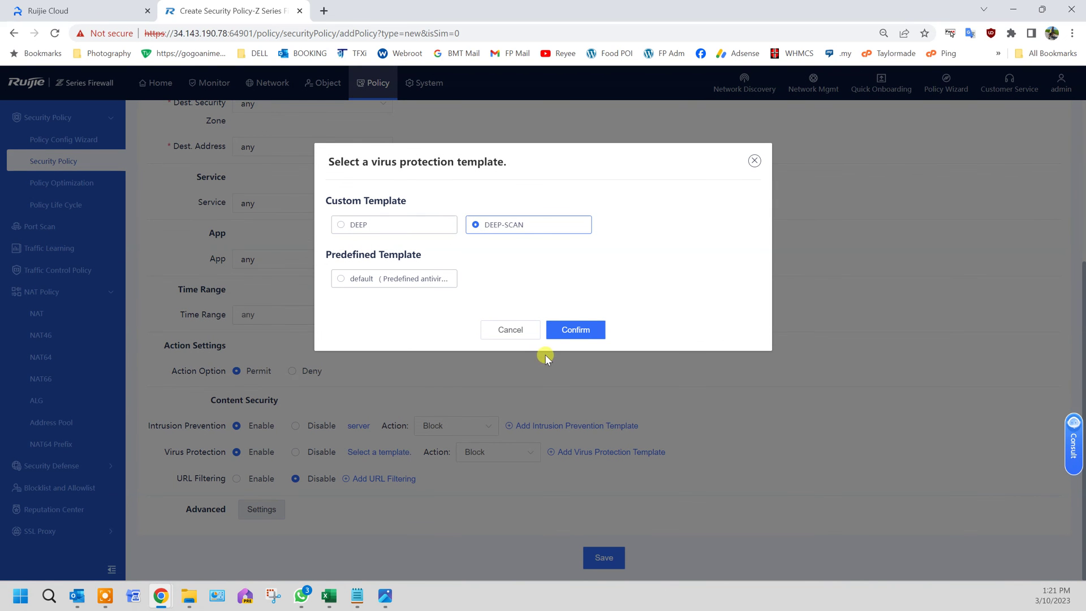
pyautogui.click(587, 332)
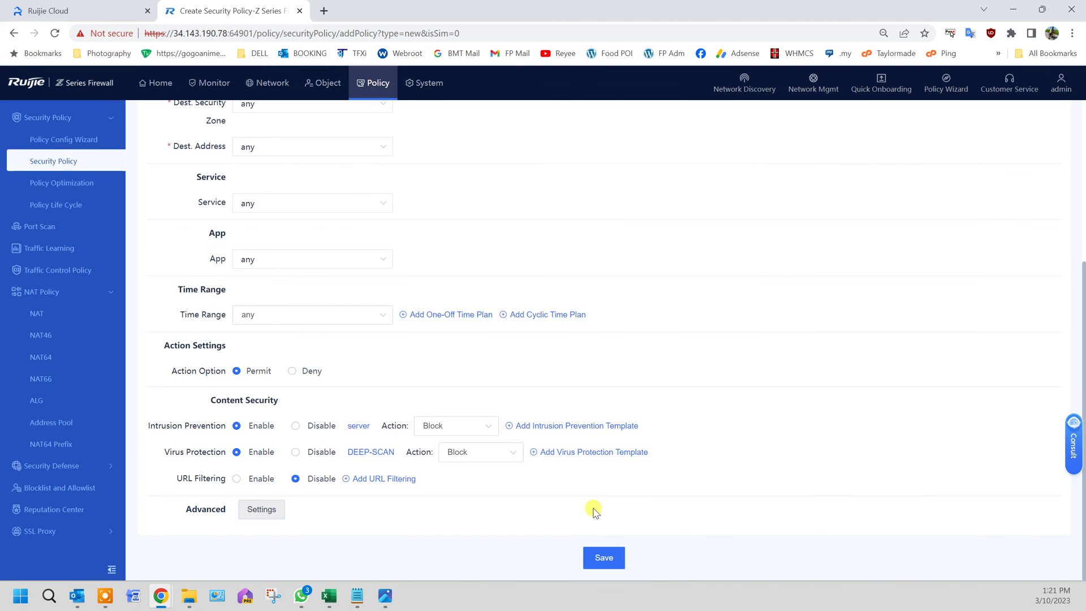
pyautogui.click(605, 559)
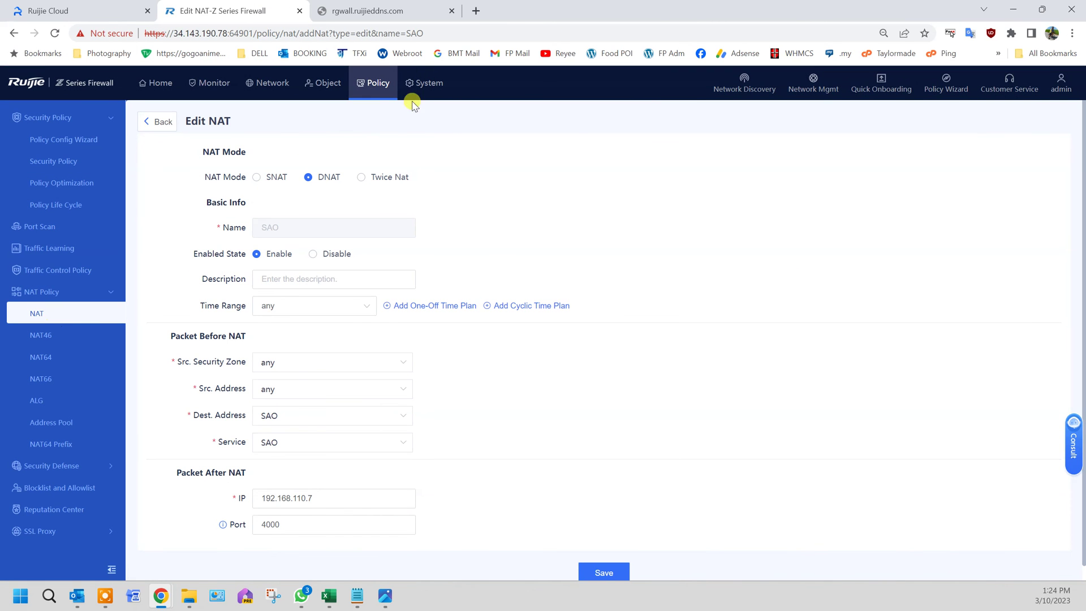
# Change the SAO DNAT rule's destination address from SAO to INTERNET and save it.
pyautogui.click(378, 89)
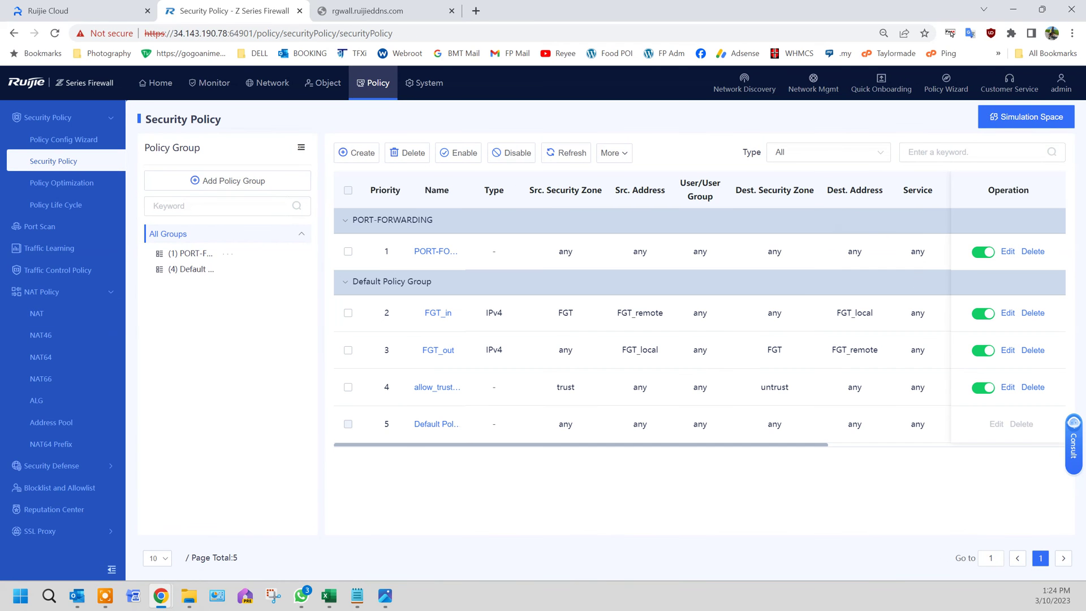
pyautogui.click(31, 314)
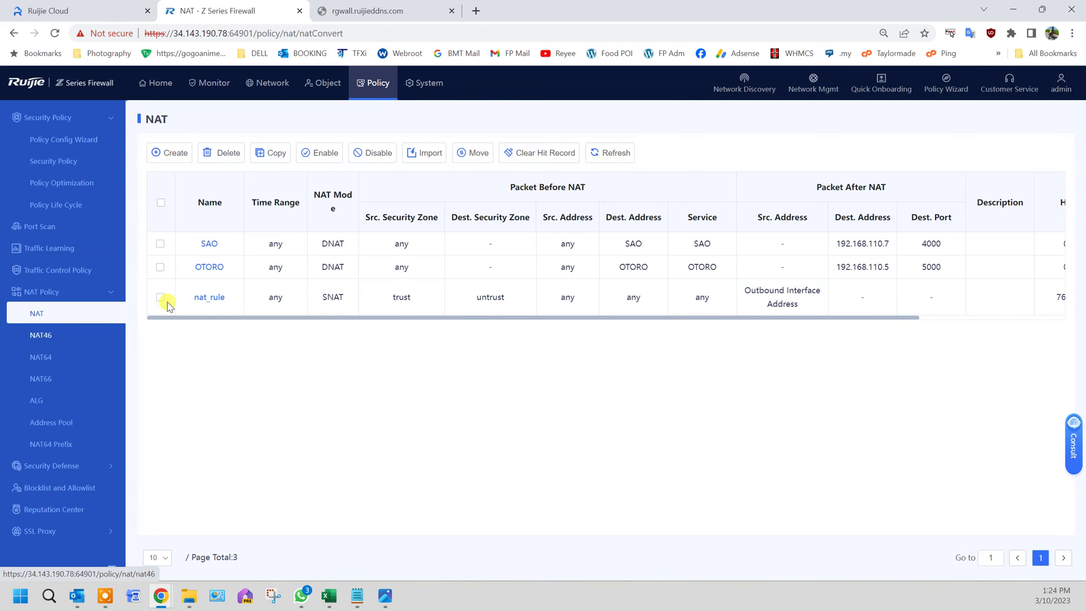
pyautogui.click(208, 245)
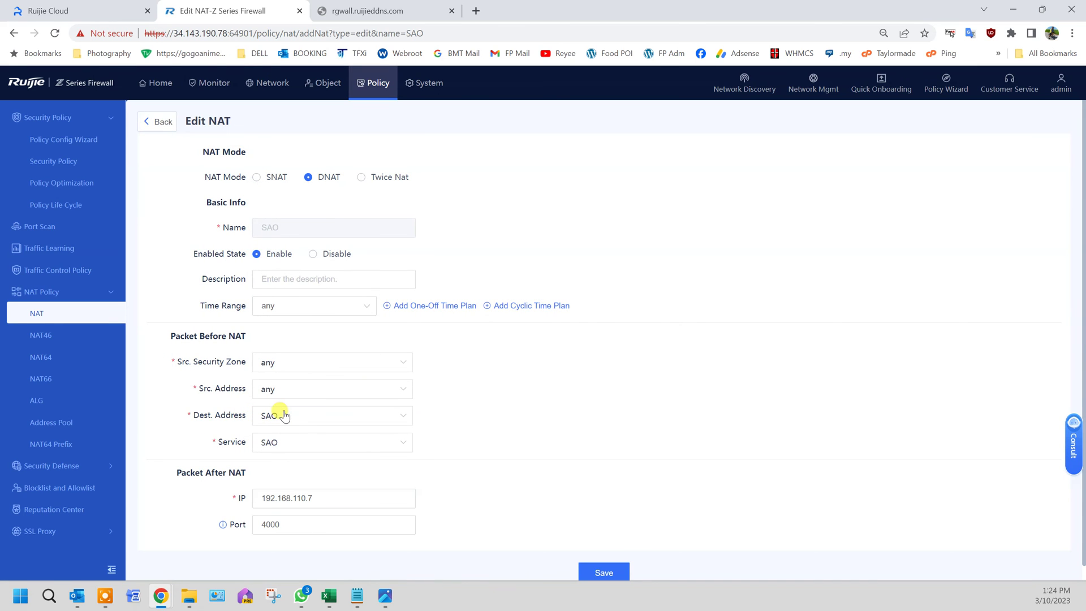
pyautogui.click(284, 415)
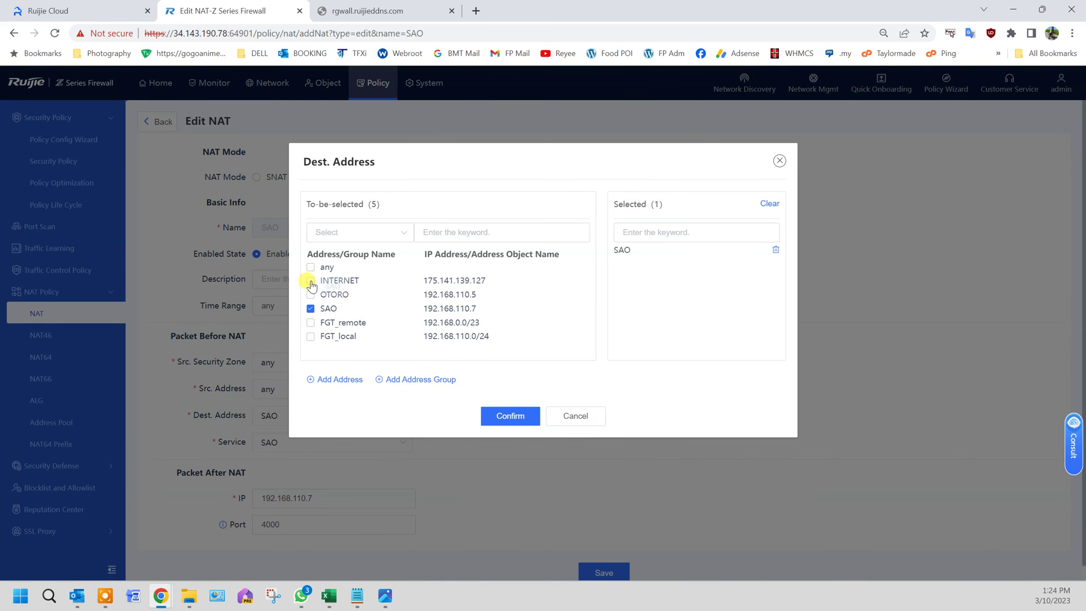
pyautogui.click(311, 281)
pyautogui.click(310, 309)
pyautogui.click(511, 419)
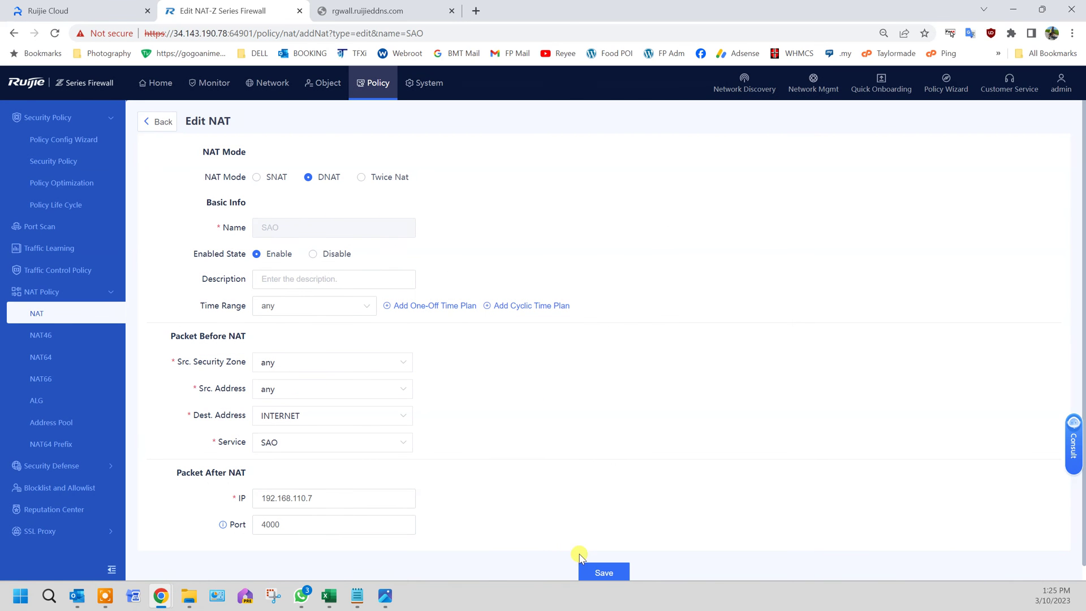
pyautogui.click(595, 571)
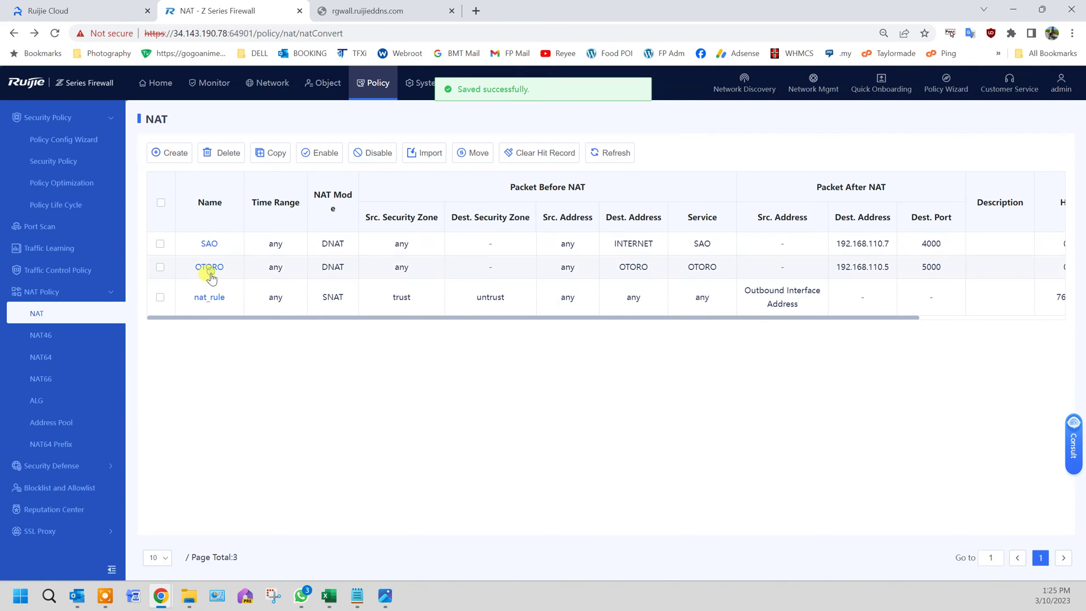
# Change the OTORO DNAT rule's destination address from OTORO to INTERNET and save it.
pyautogui.click(209, 267)
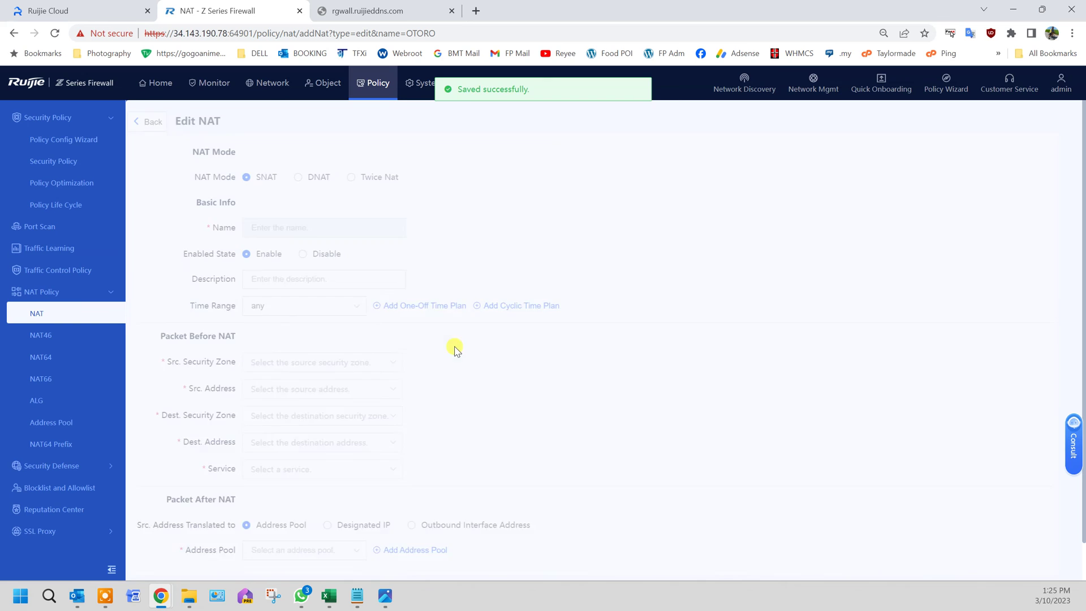
pyautogui.click(334, 422)
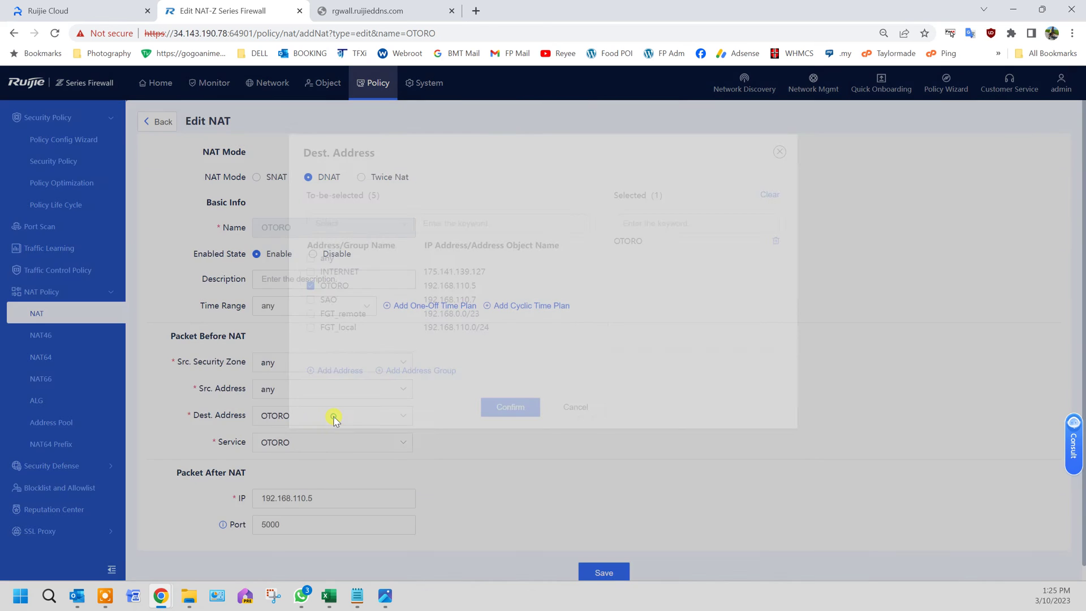
pyautogui.click(310, 280)
pyautogui.click(310, 295)
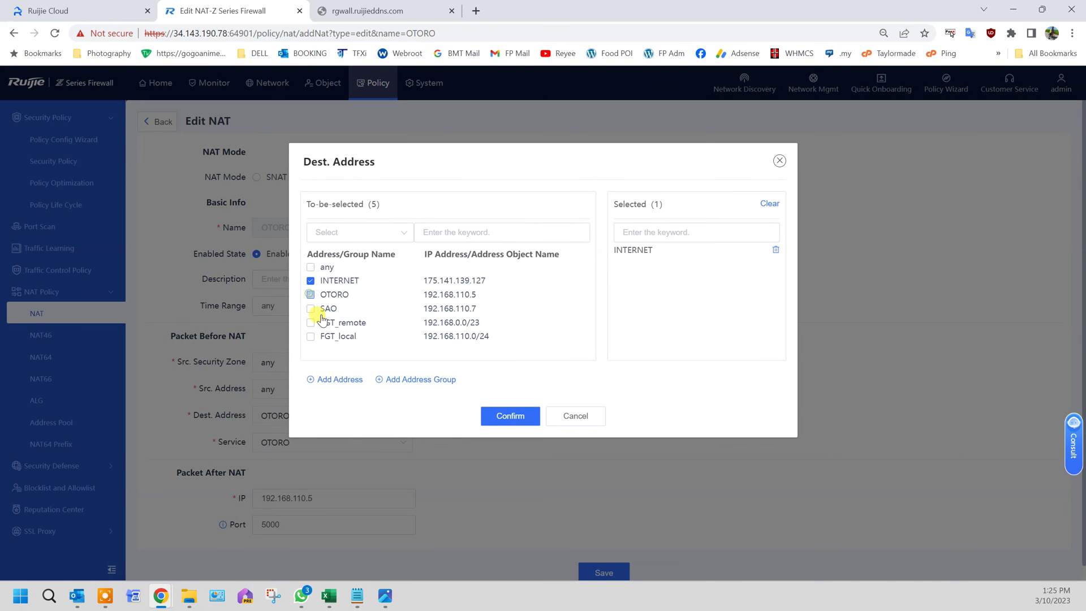
pyautogui.click(505, 416)
pyautogui.click(621, 570)
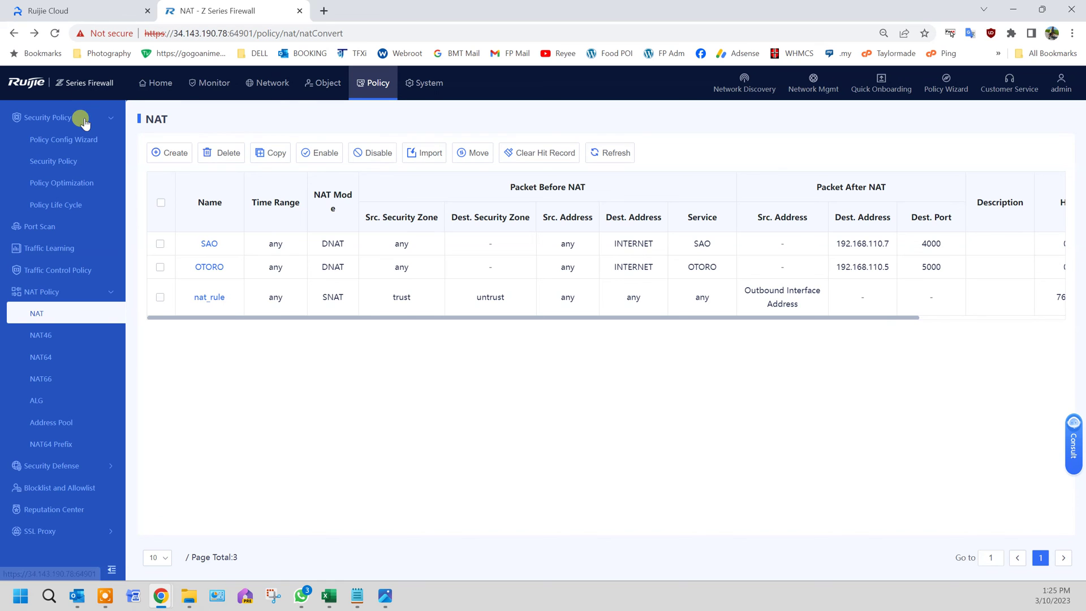
# Return the firewall to its dashboard and load rgwall.ruijieddns.com:4000 in a new tab, reaching the SAO sign-in.
pyautogui.click(154, 83)
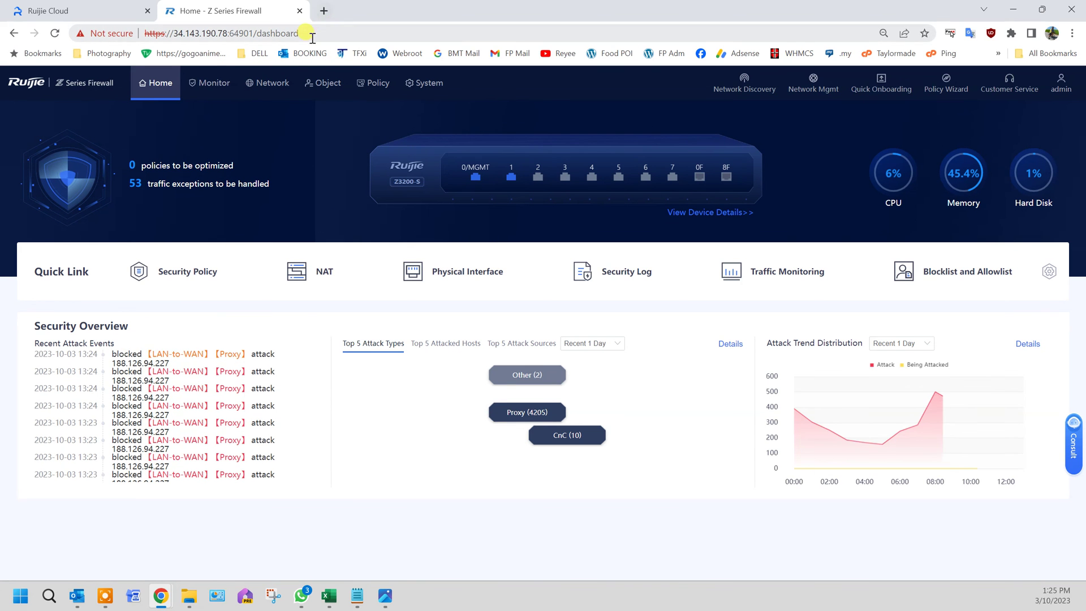
pyautogui.click(323, 10)
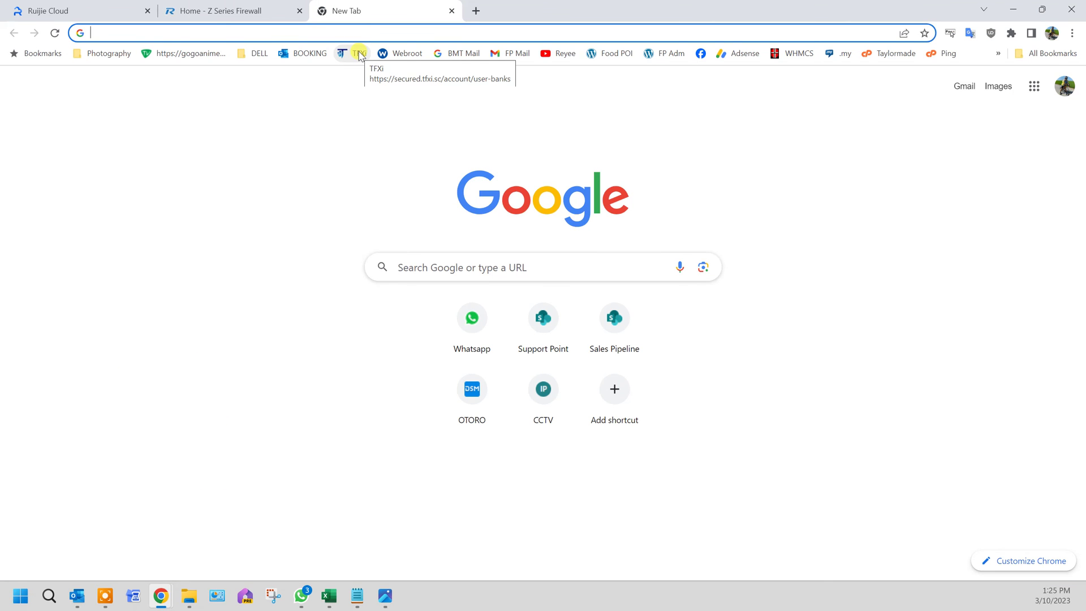
pyautogui.write('http')
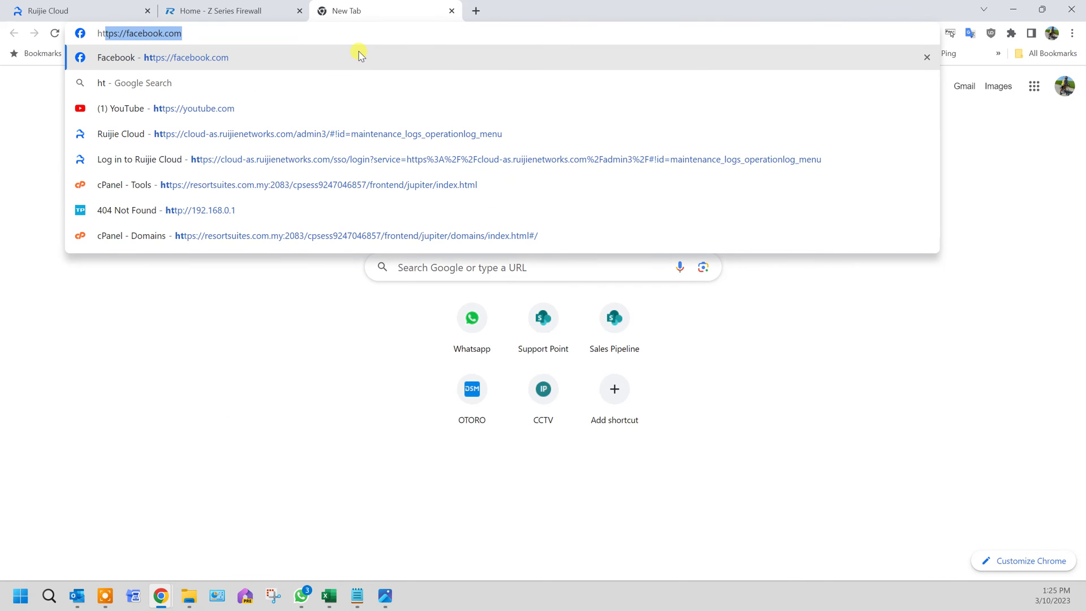
pyautogui.write('://')
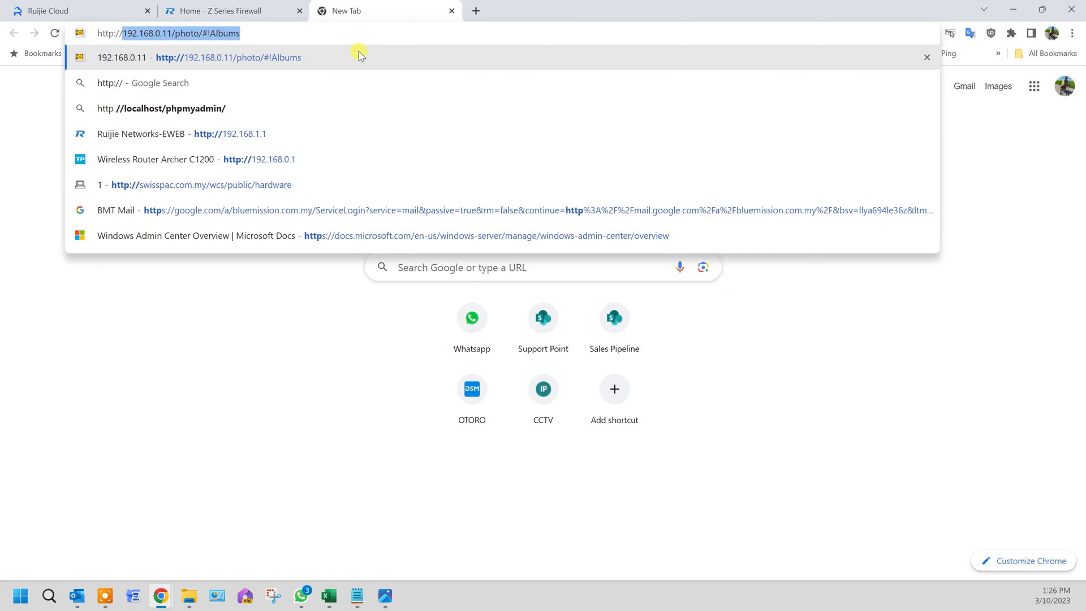
pyautogui.write('rgwall.ruijieddns.com:4000')
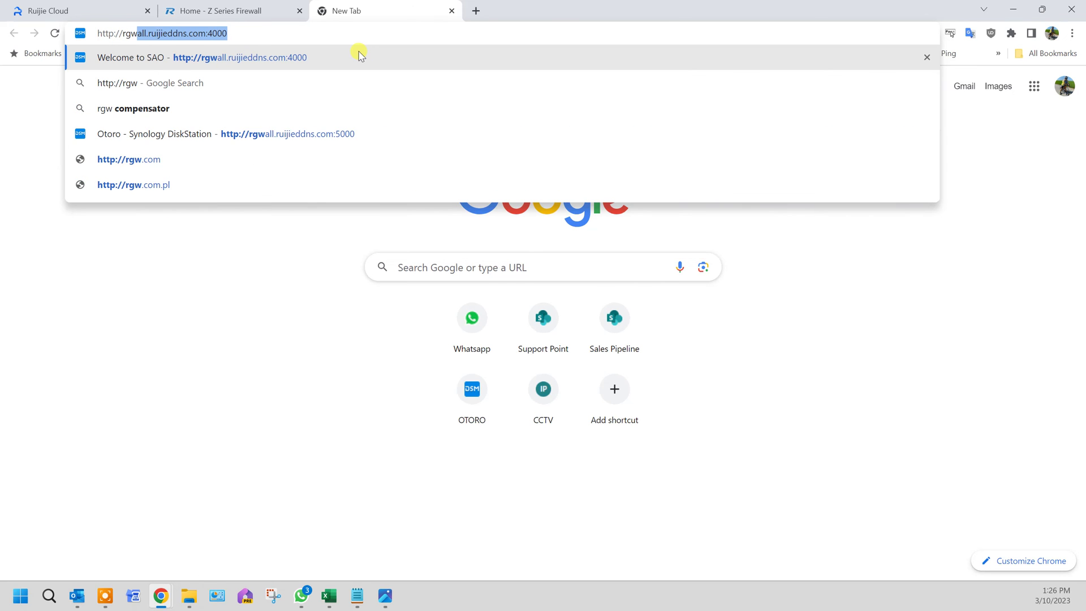
pyautogui.press('End')
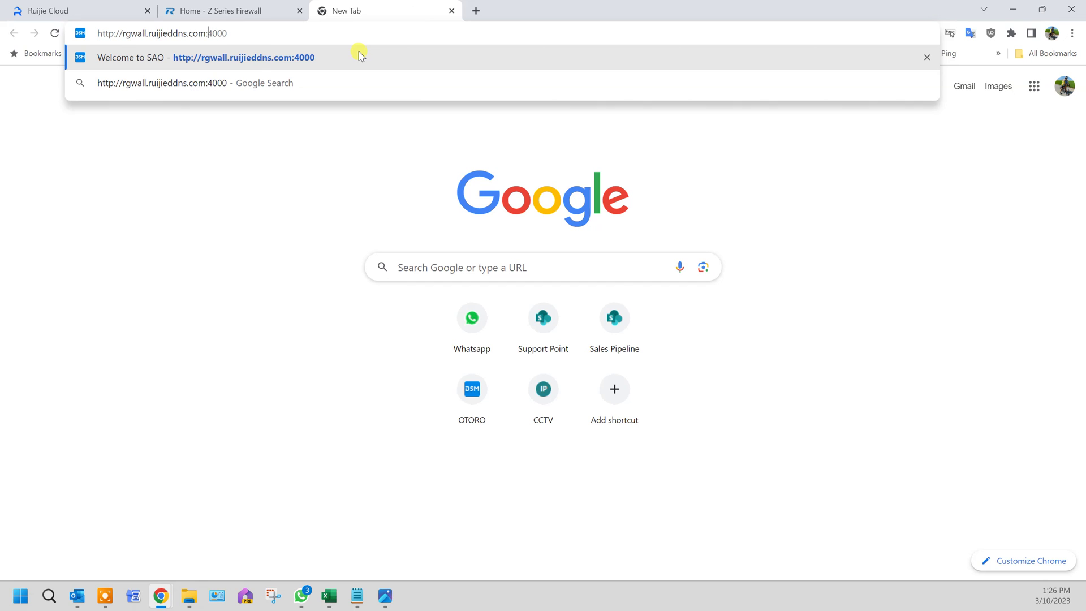
pyautogui.press('Left')
pyautogui.press('Left')
pyautogui.write(':')
pyautogui.click(361, 55)
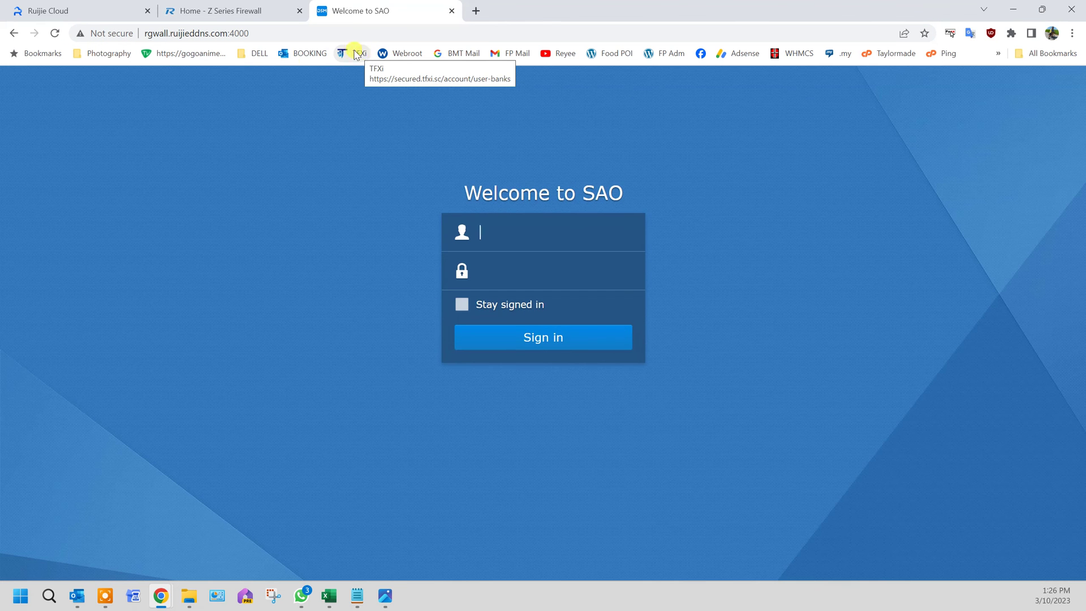
# Change the address port to 5000 to load the Otoro login, then return to the firewall tab.
pyautogui.click(229, 33)
pyautogui.press('End')
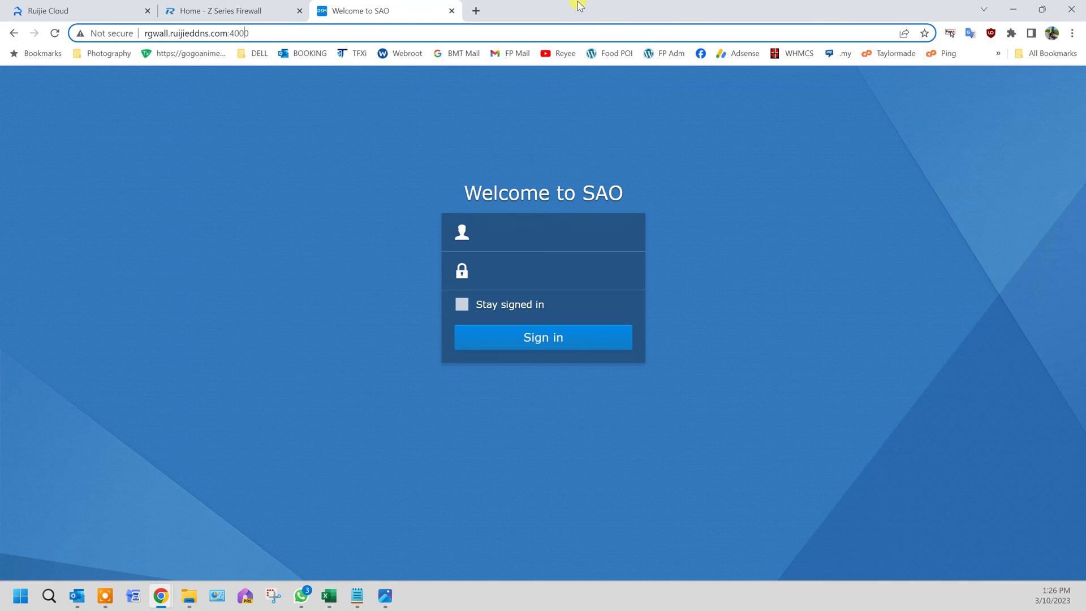
pyautogui.press('Delete')
pyautogui.write('5')
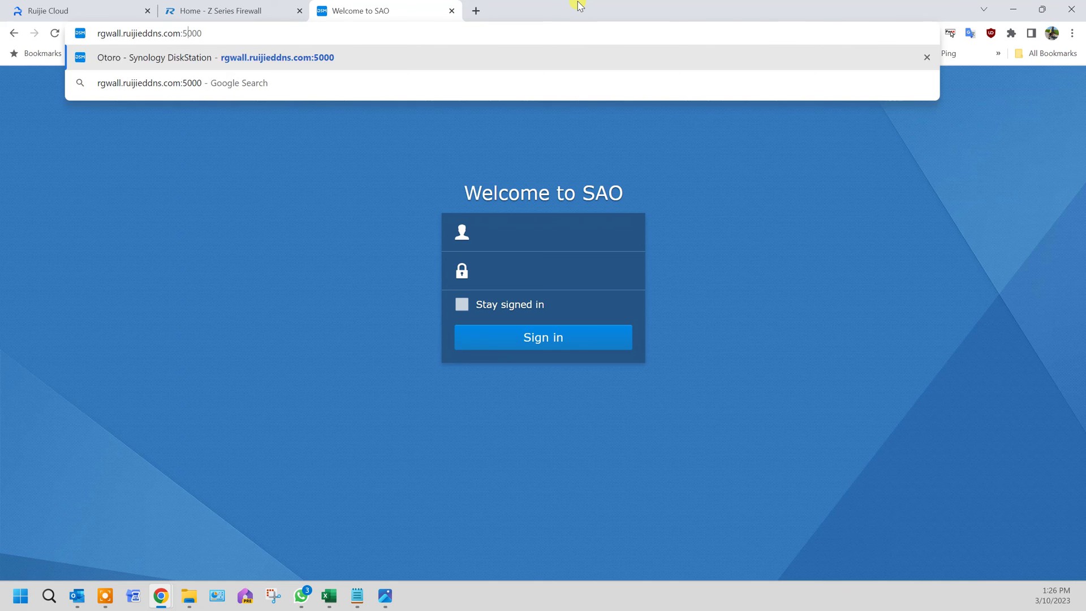
pyautogui.press('Return')
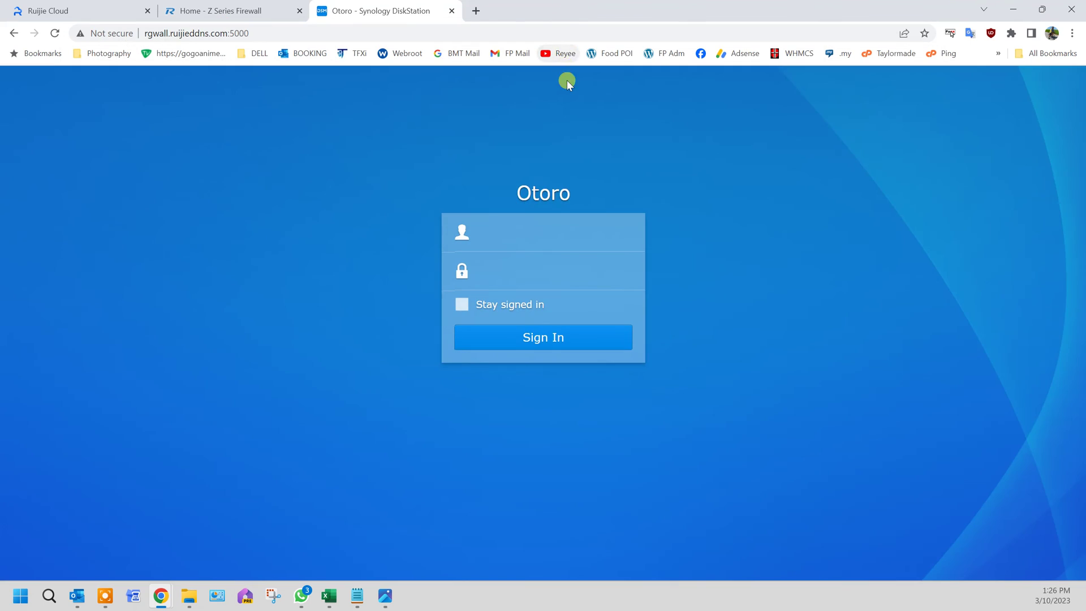
pyautogui.click(228, 10)
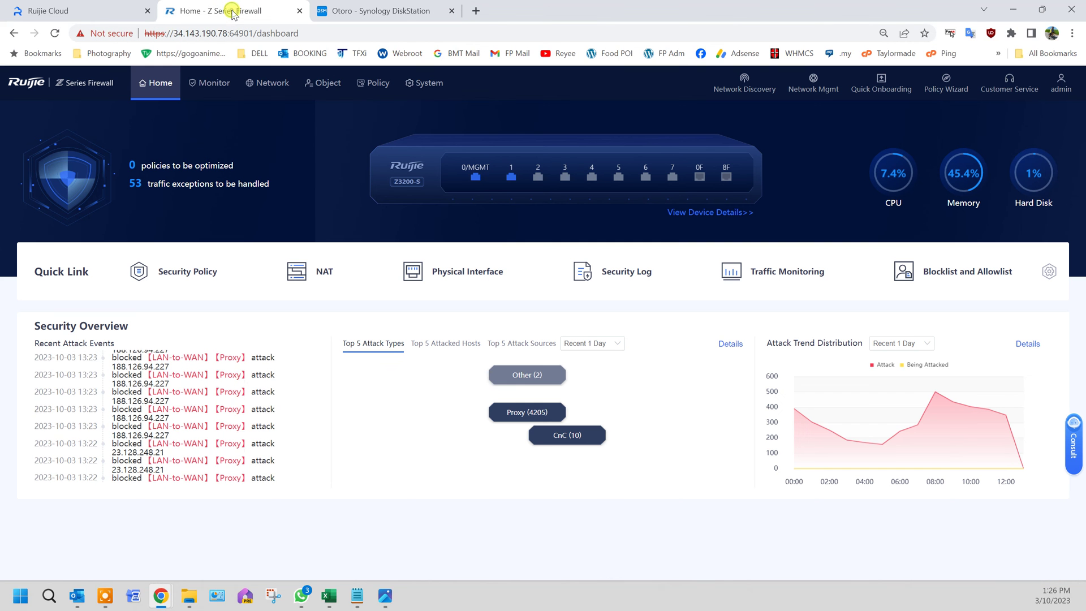